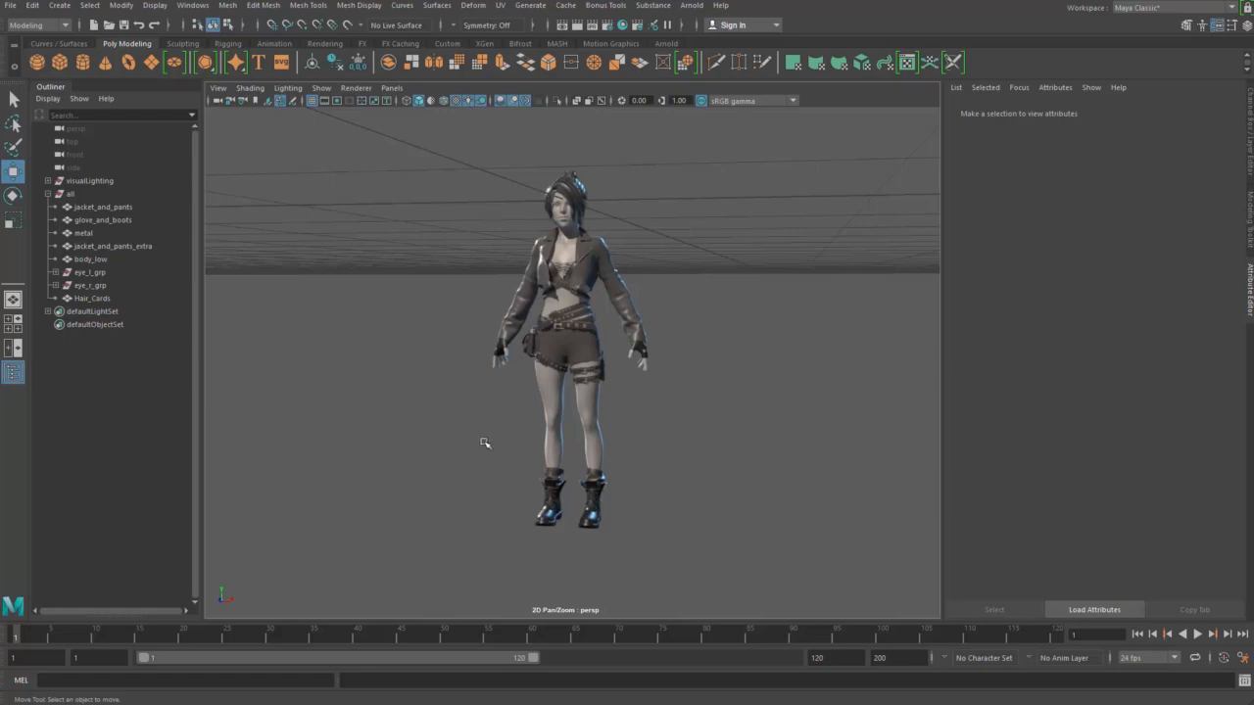
- Export the "all" group as FBX to the sourceimages/Texturing folder, overwriting all_low.fbx
alt+drag(481, 436, 486, 401)
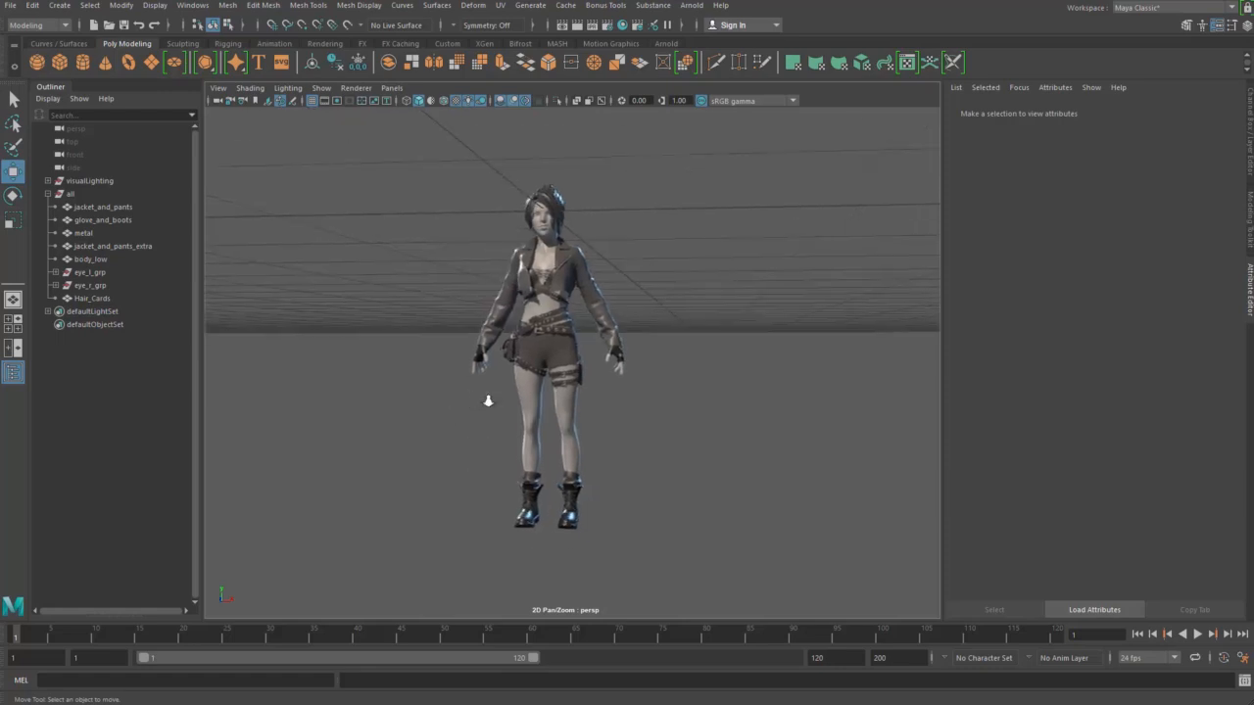
scroll(490, 403, up, 1)
alt+middle_drag(450, 415, 465, 429)
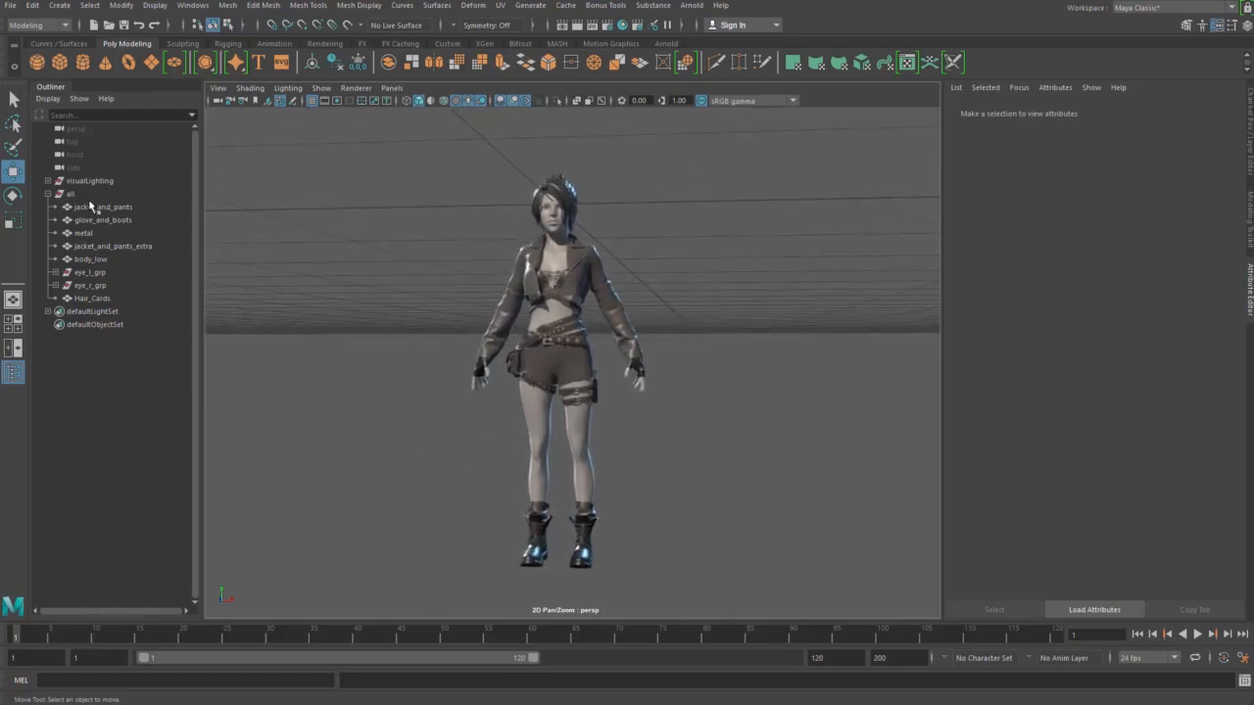
click(92, 195)
key(f)
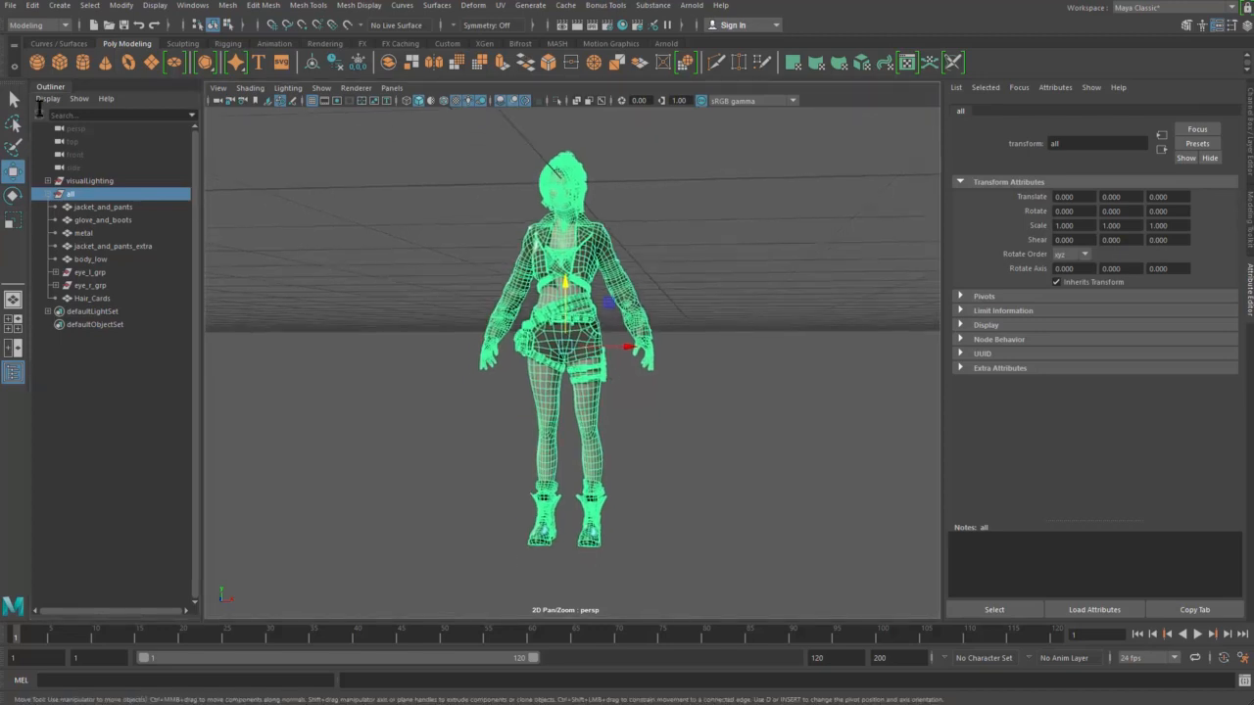
click(9, 6)
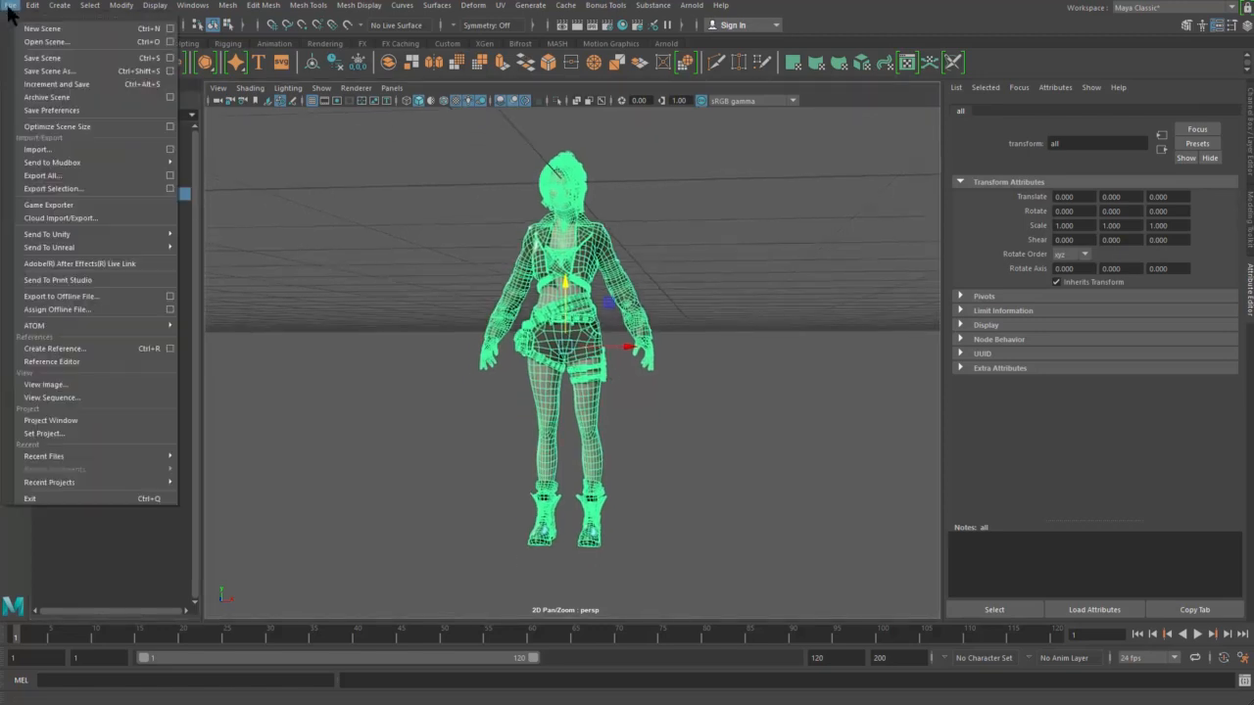
click(98, 188)
drag(615, 138, 654, 122)
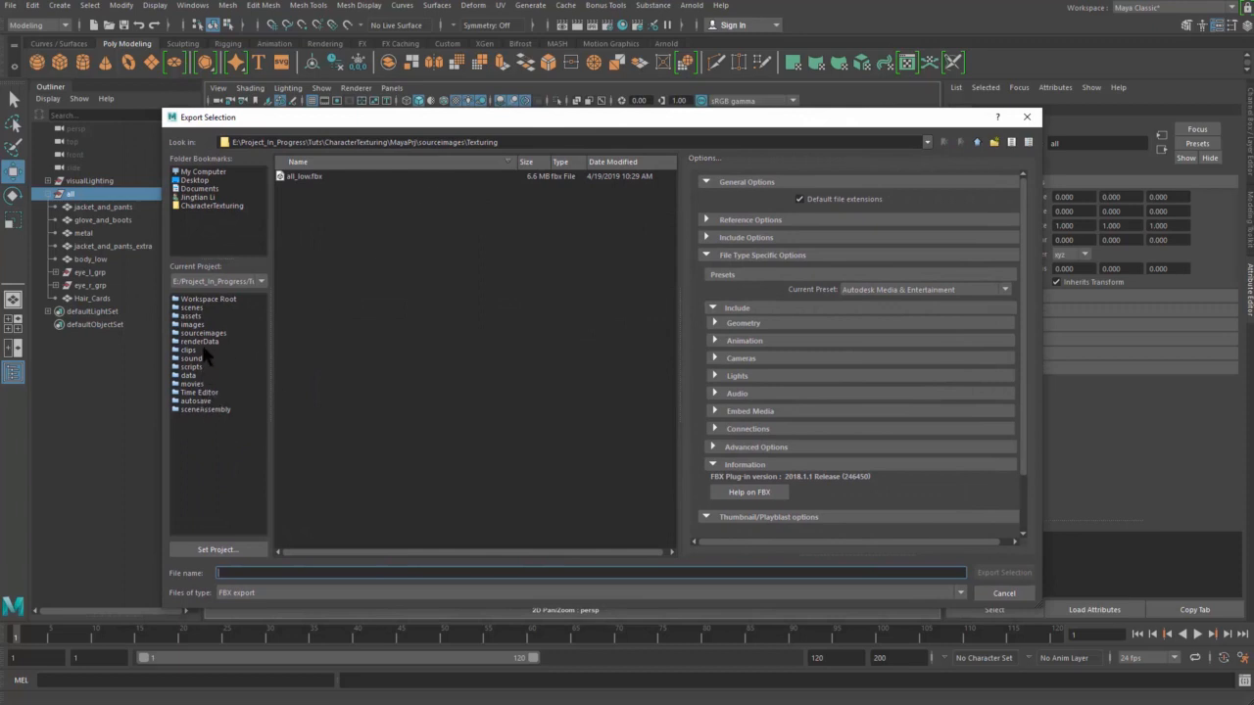
click(202, 333)
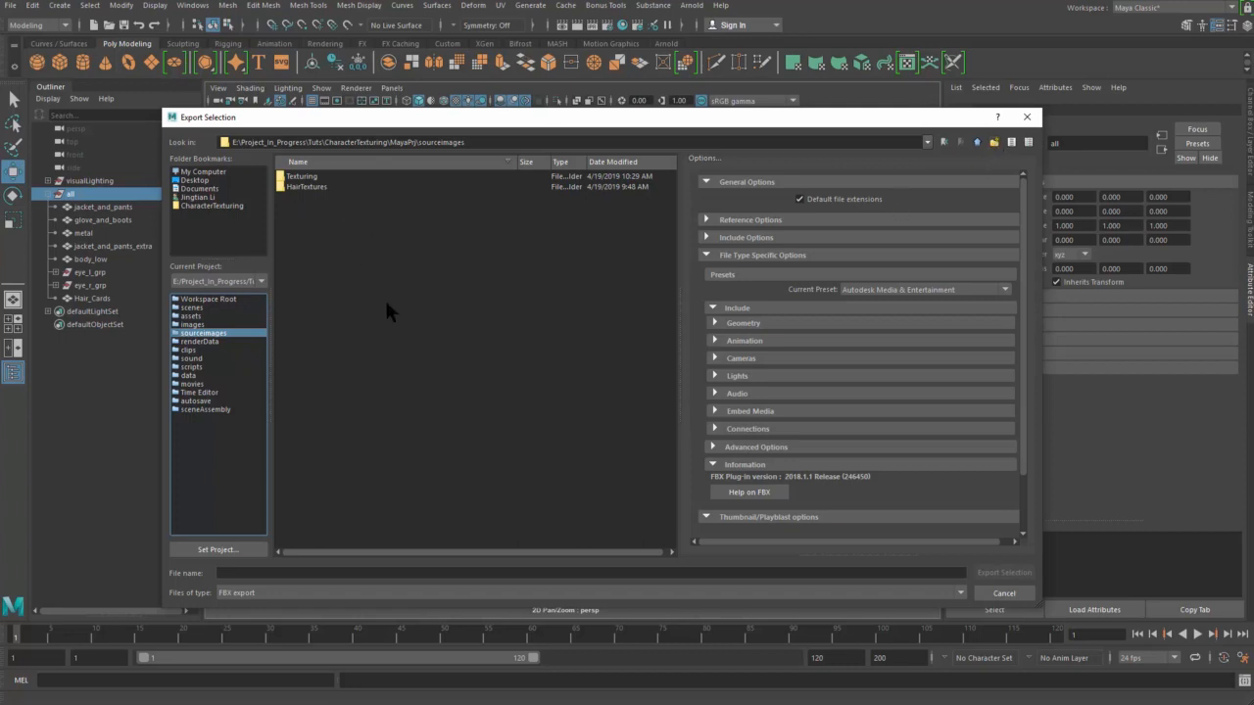
double_click(308, 180)
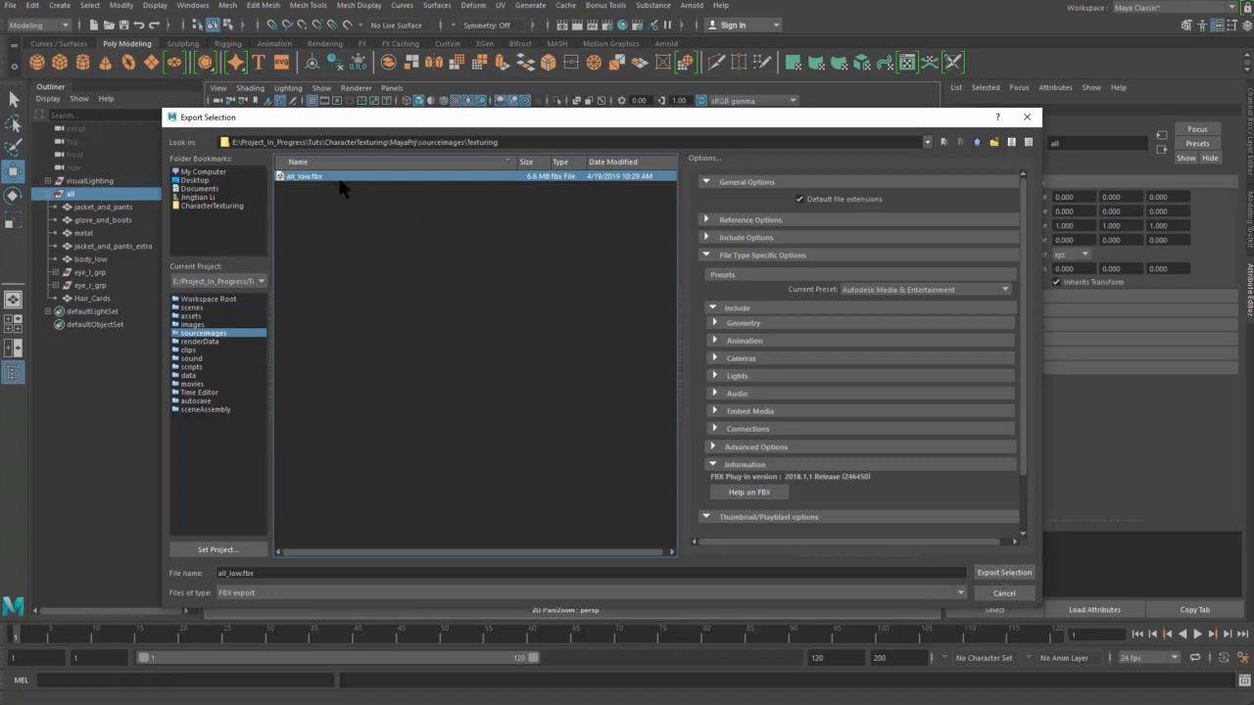
click(1004, 574)
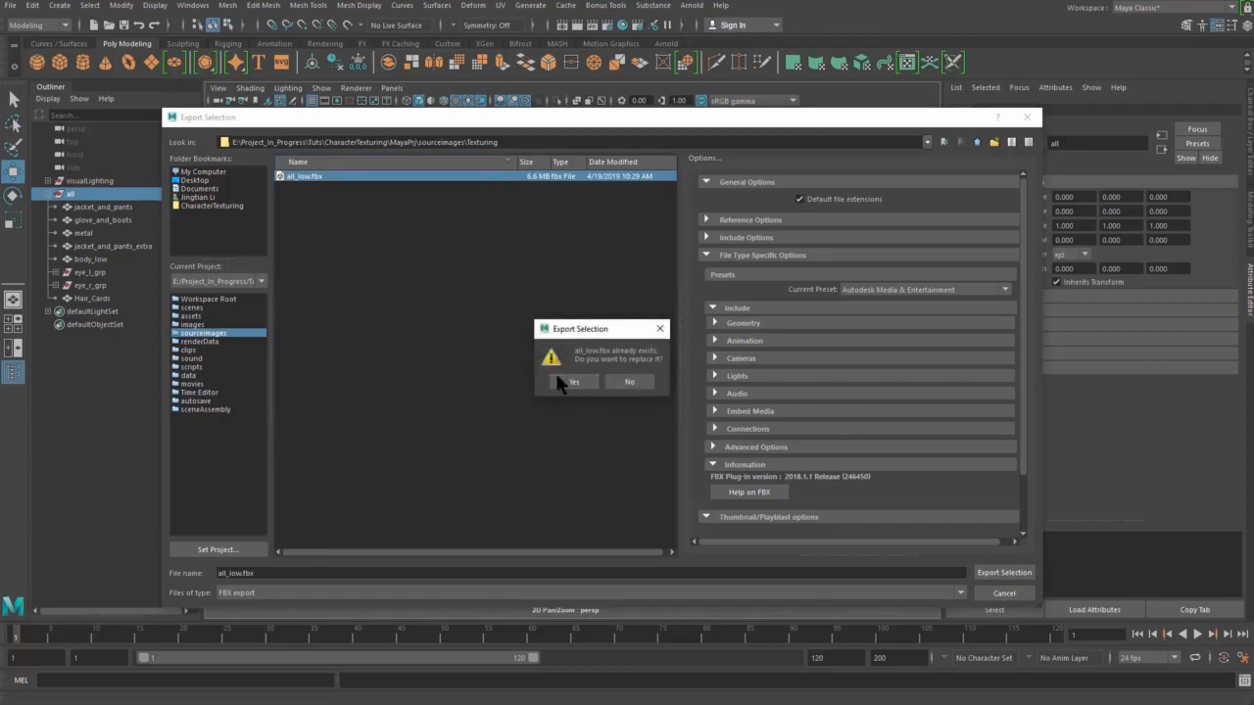
click(568, 382)
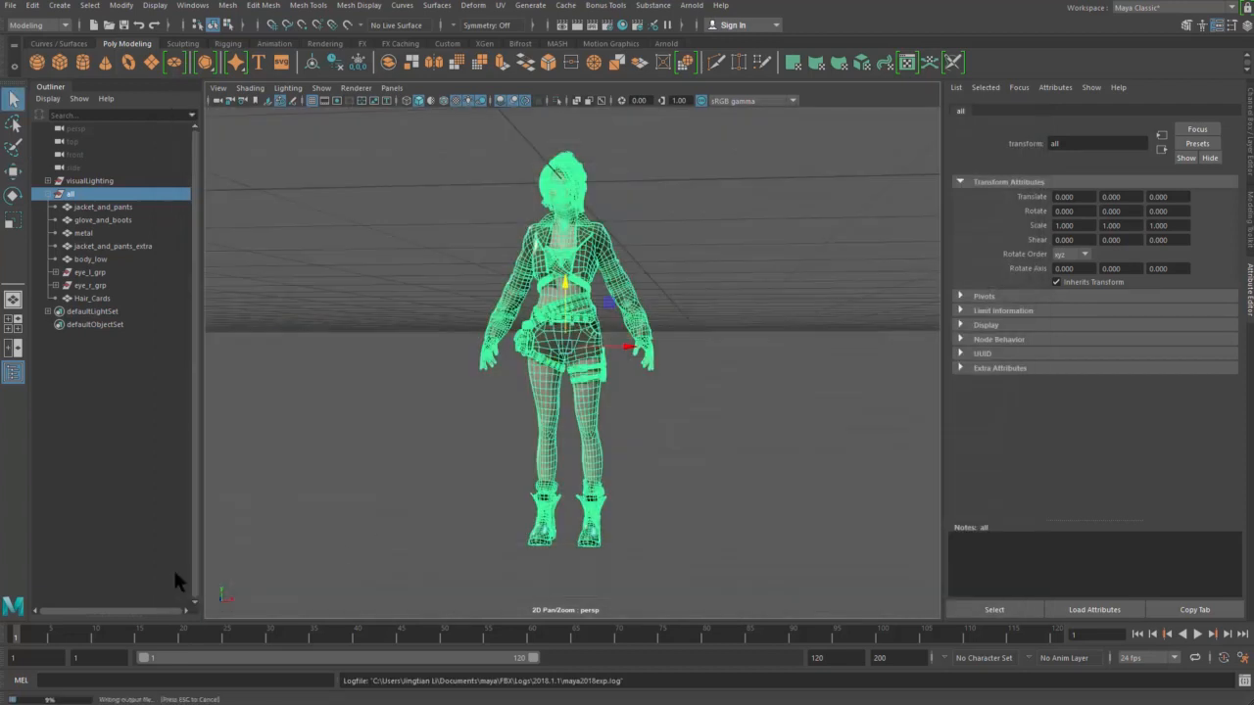
- Launch Substance Painter, allow it to run, and continue past the TDR configuration warning
click(315, 3)
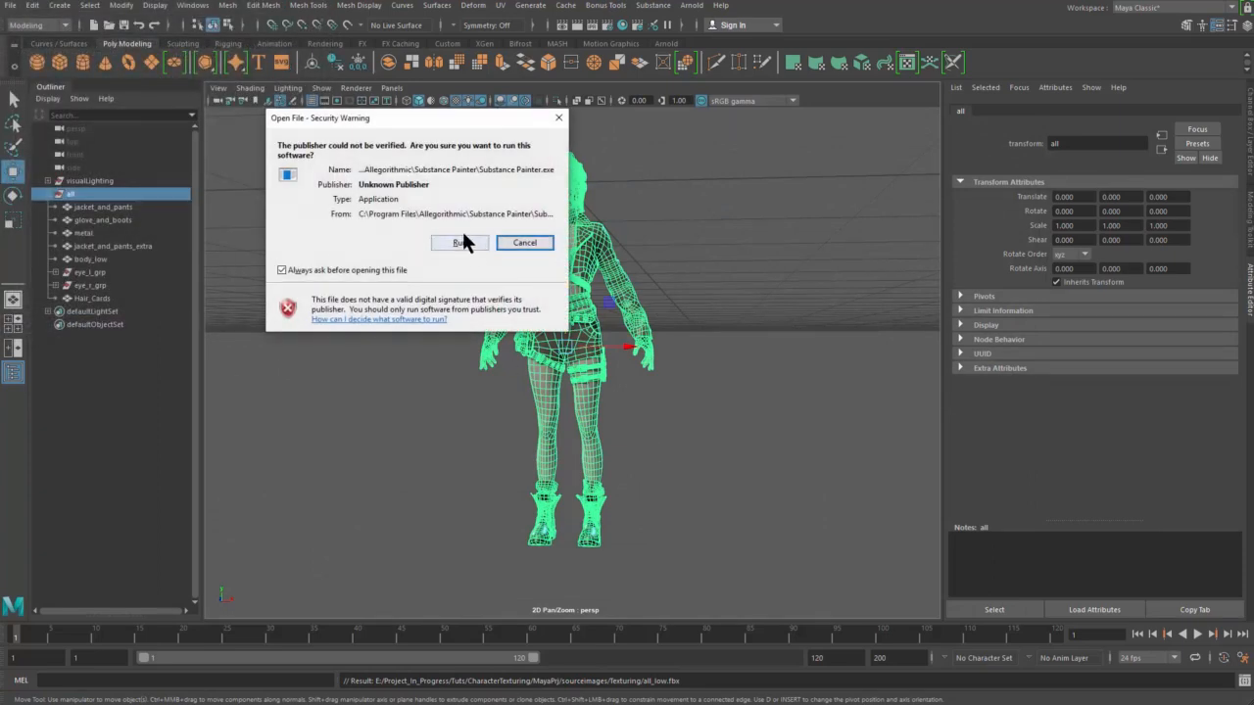
click(463, 242)
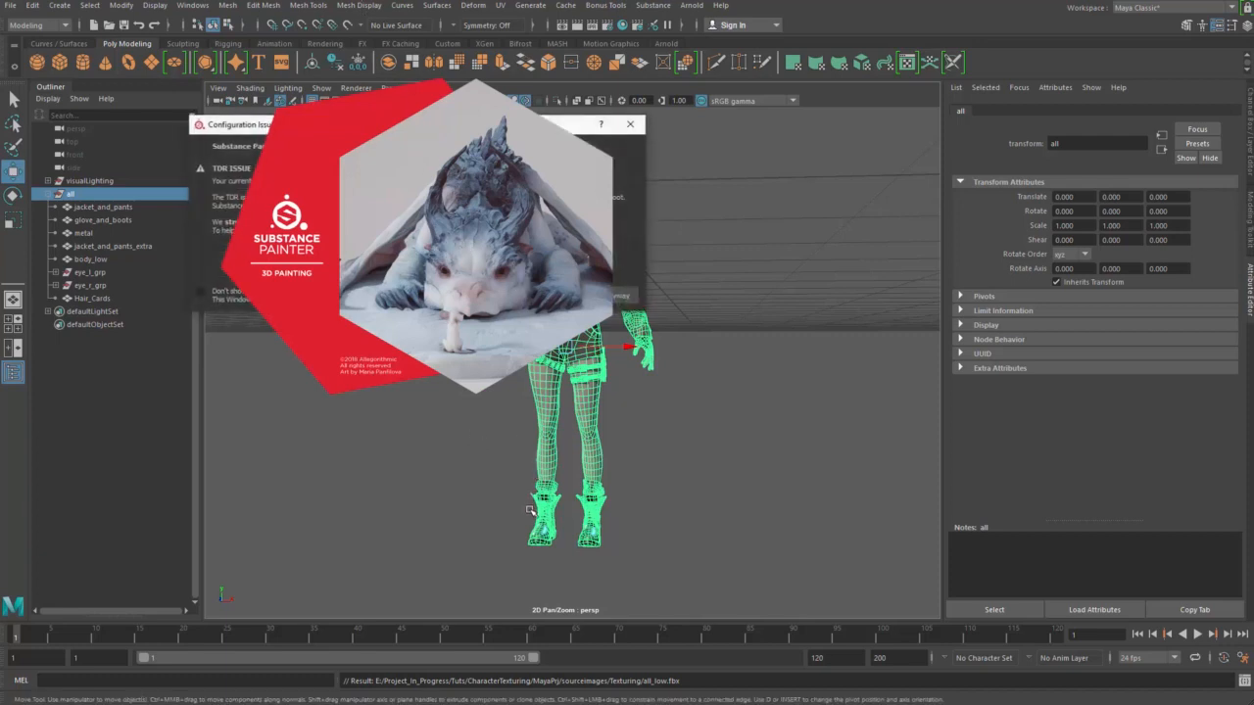
drag(647, 153, 713, 210)
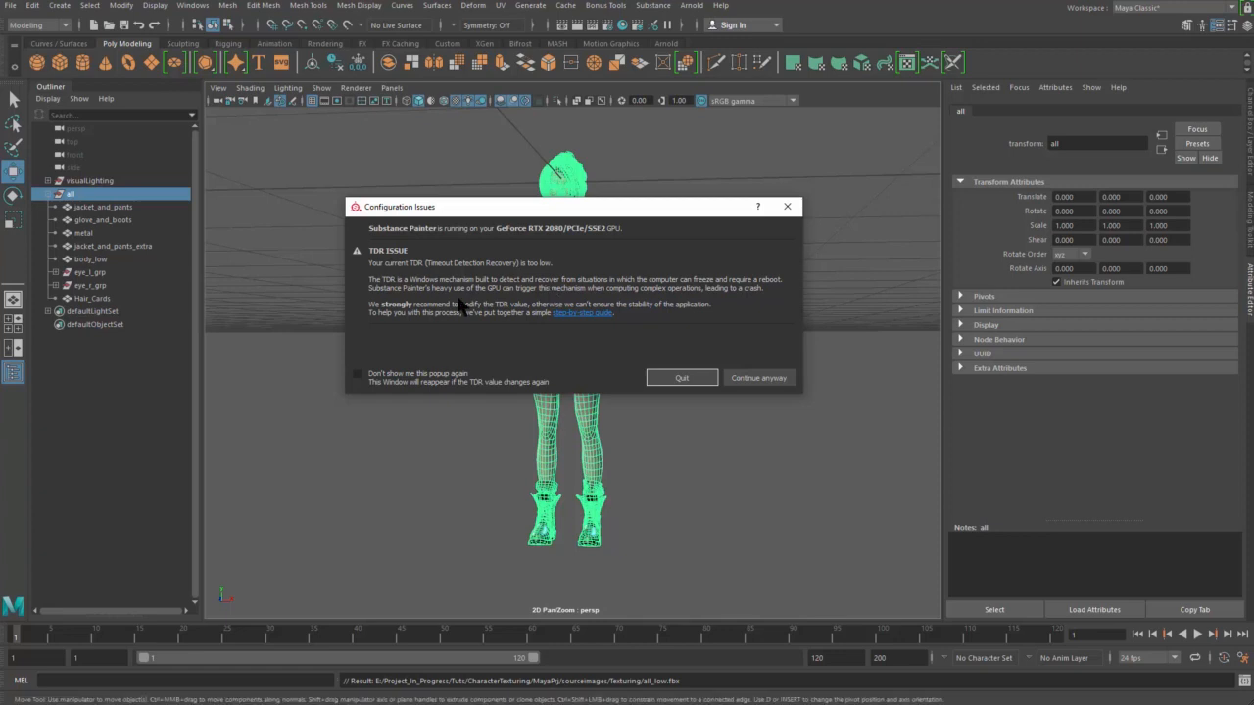
mouse_move(502, 210)
mouse_down()
mouse_move(470, 218)
mouse_move(503, 221)
mouse_up()
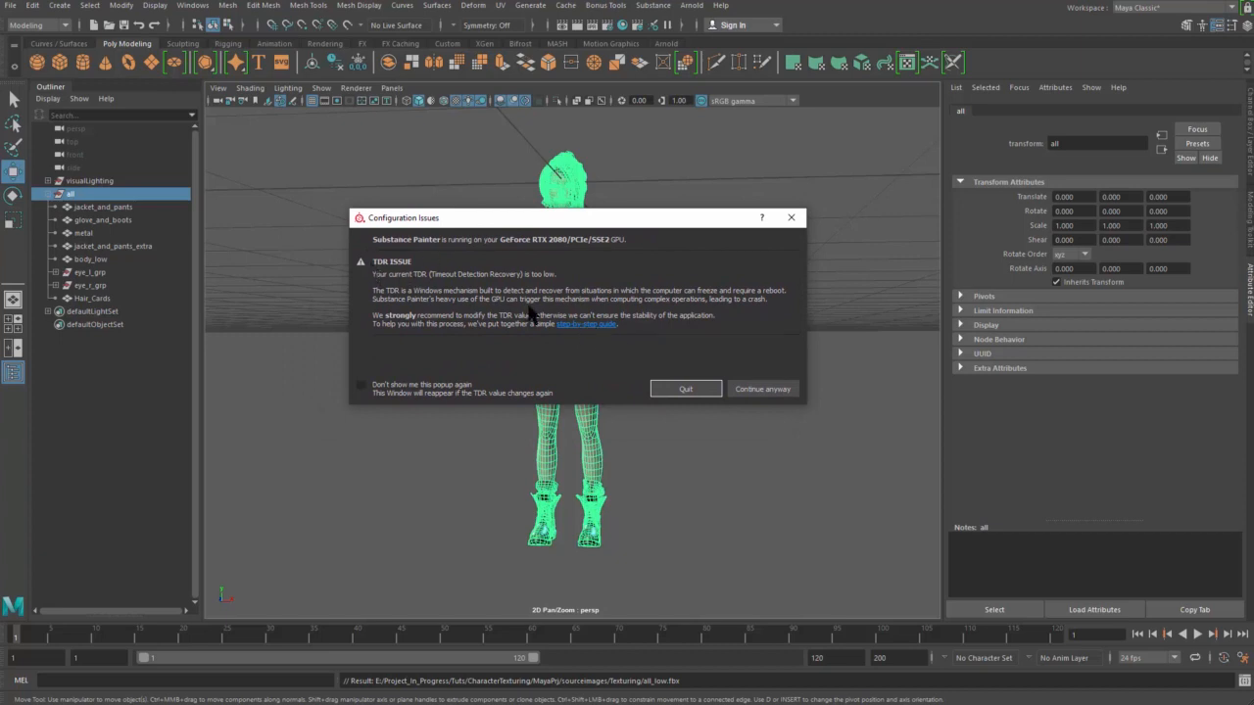
drag(584, 223, 584, 238)
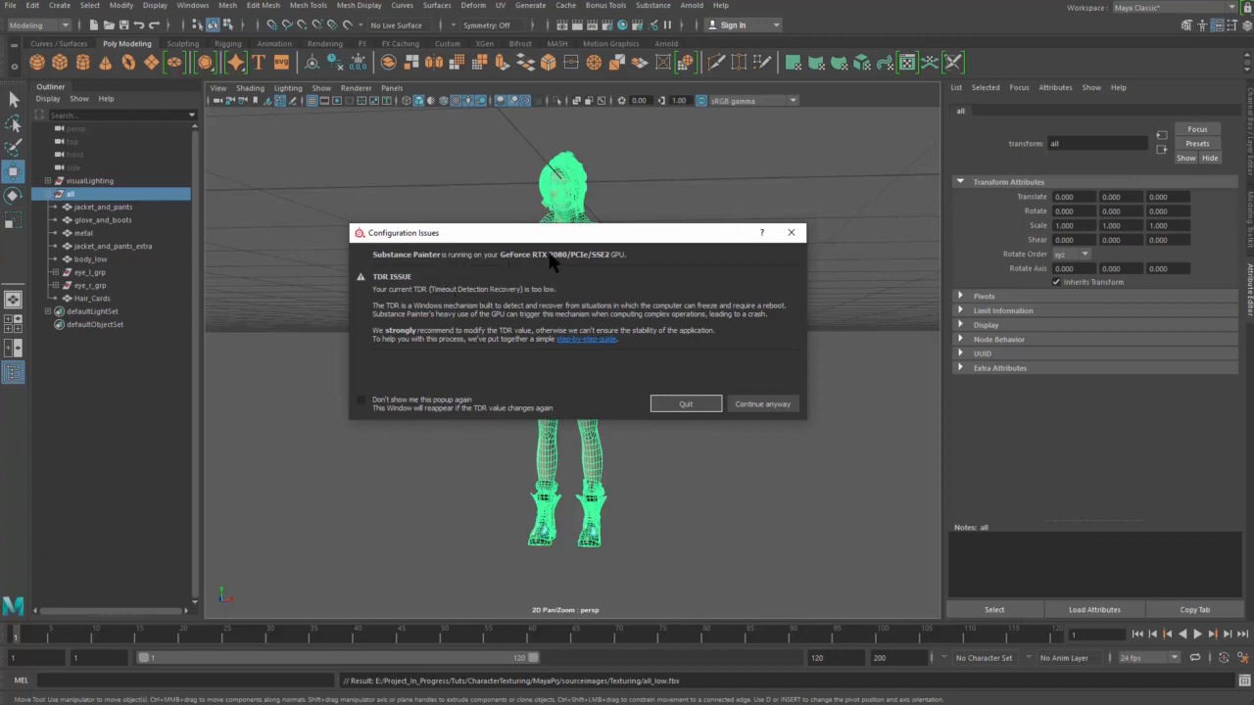
mouse_move(623, 230)
mouse_down()
mouse_move(581, 200)
mouse_move(620, 230)
mouse_up()
click(744, 394)
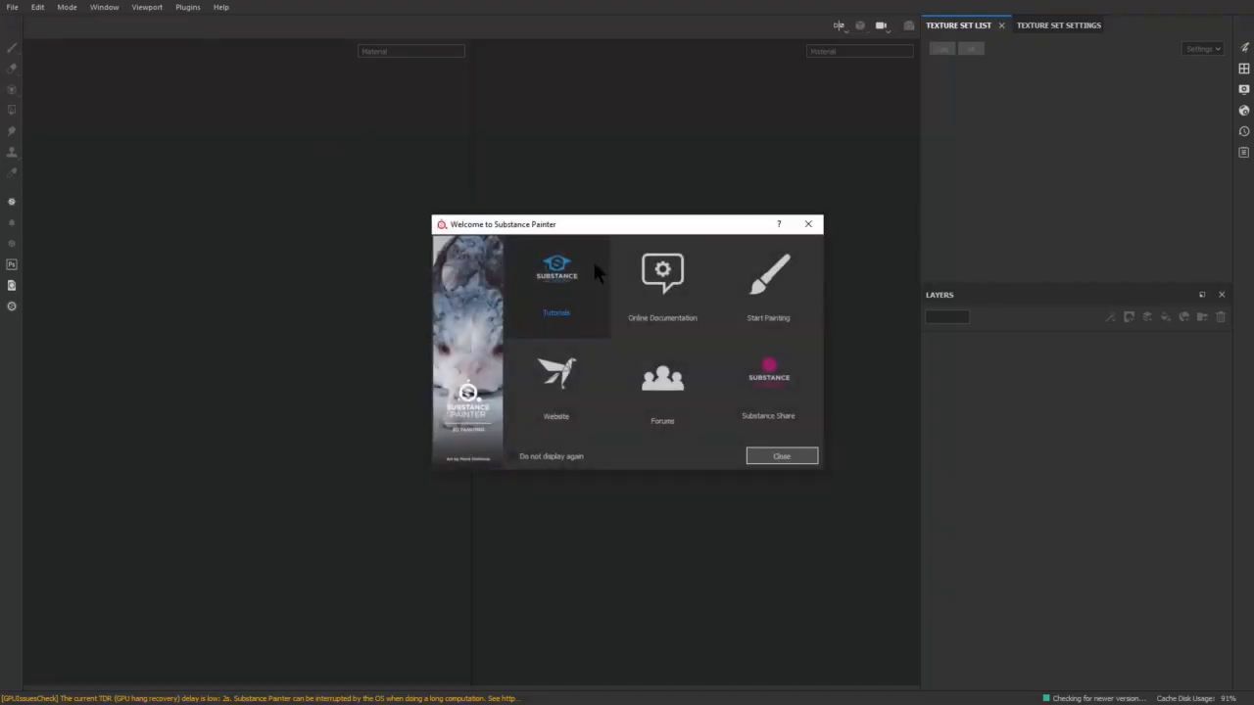
- Close the welcome window and decline the download of the new version
drag(652, 225, 502, 192)
click(631, 424)
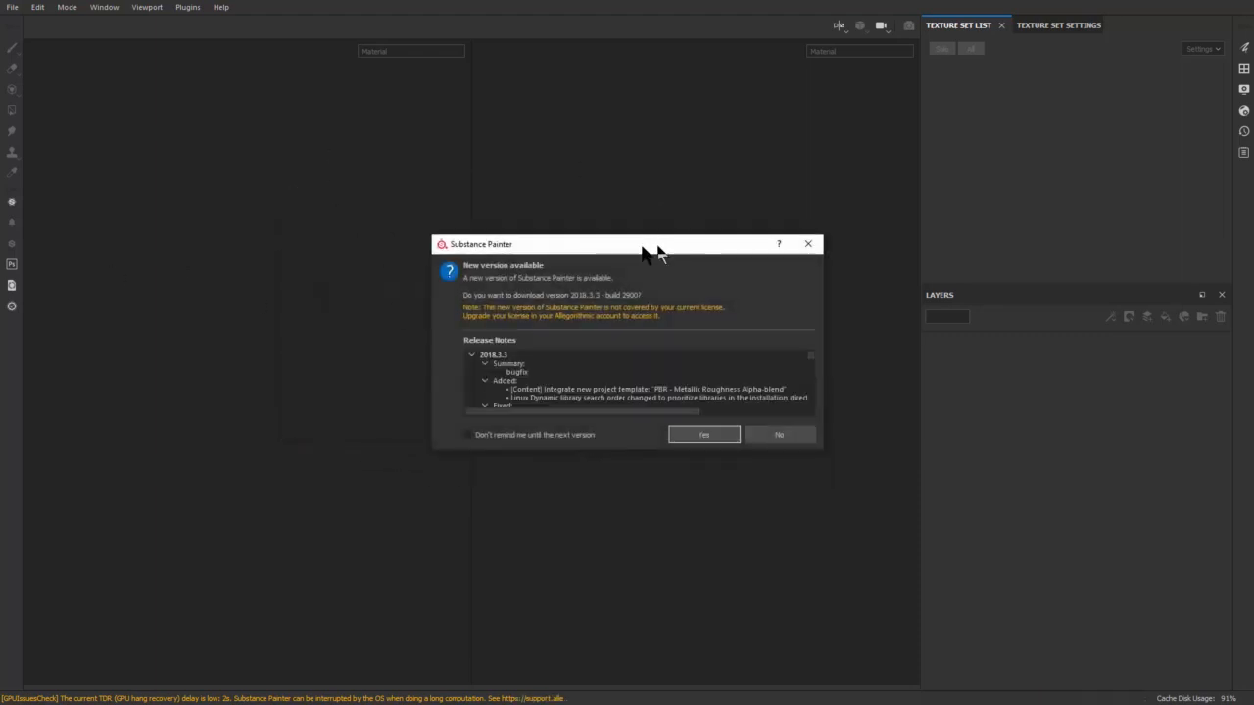
drag(646, 245, 511, 229)
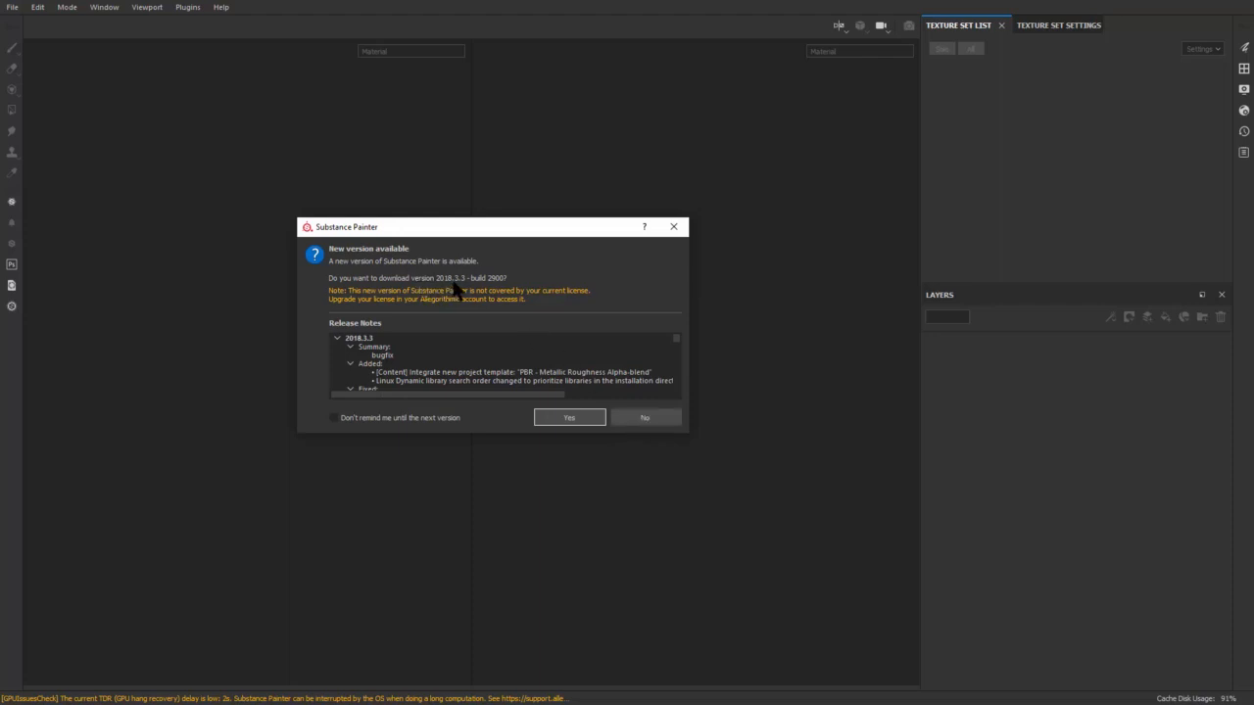
drag(490, 231, 509, 209)
click(663, 396)
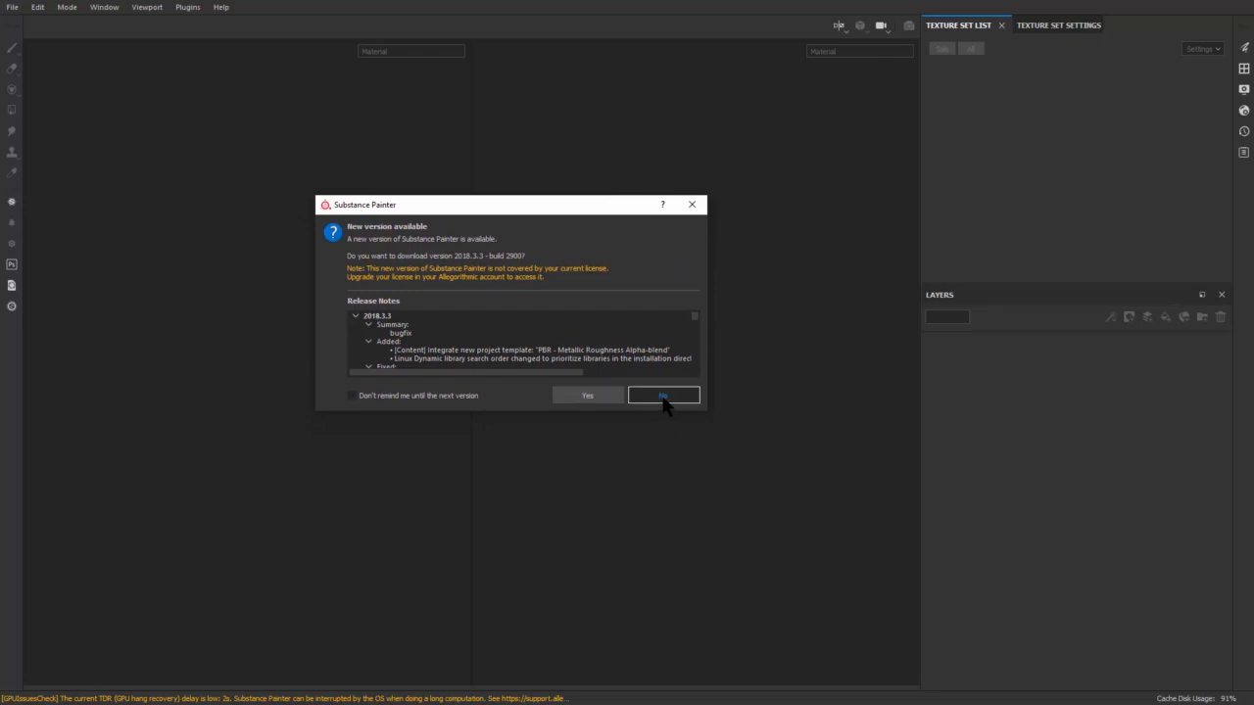
click(647, 397)
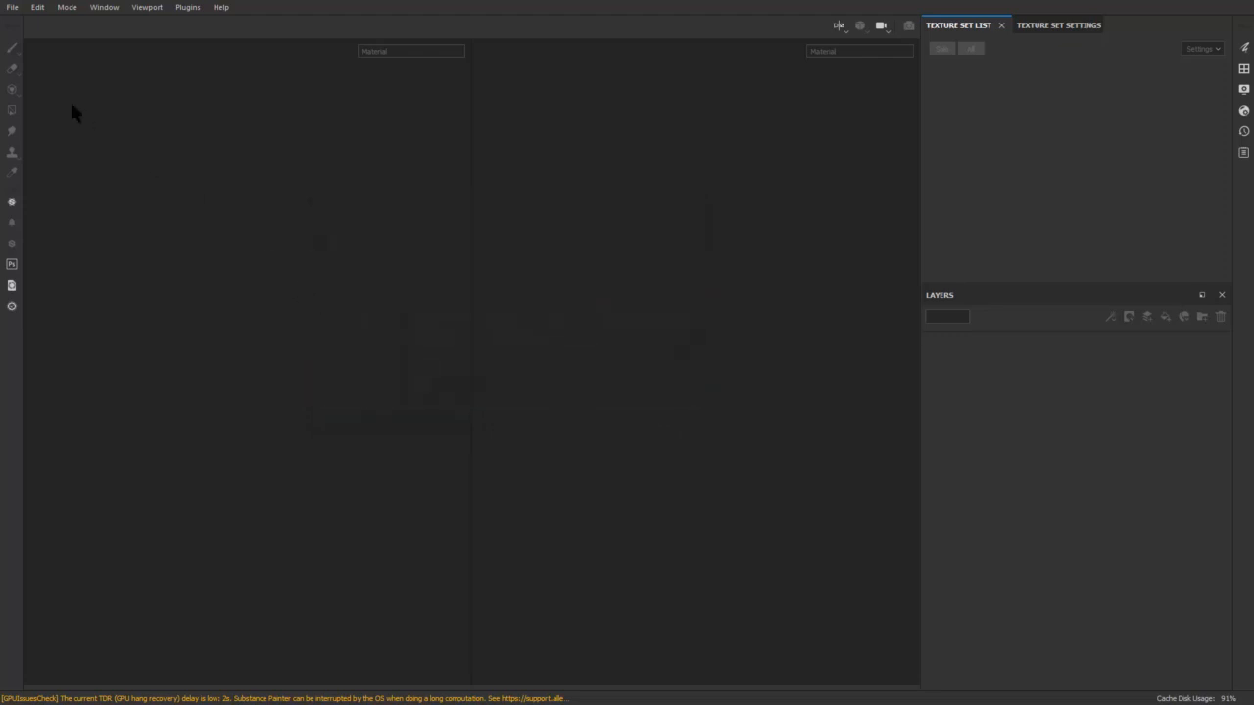
- Start a new project and choose all_low.fbx from the Texturing folder as its mesh
click(13, 8)
click(45, 22)
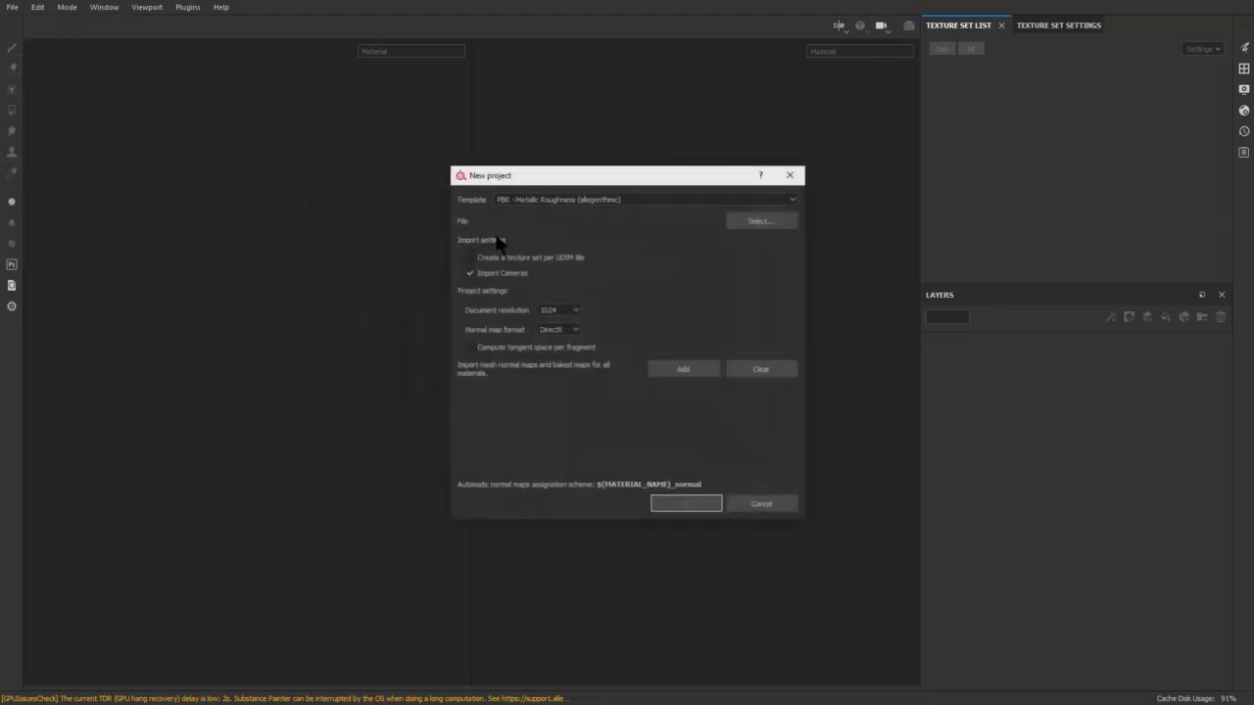
drag(599, 186, 421, 199)
click(579, 237)
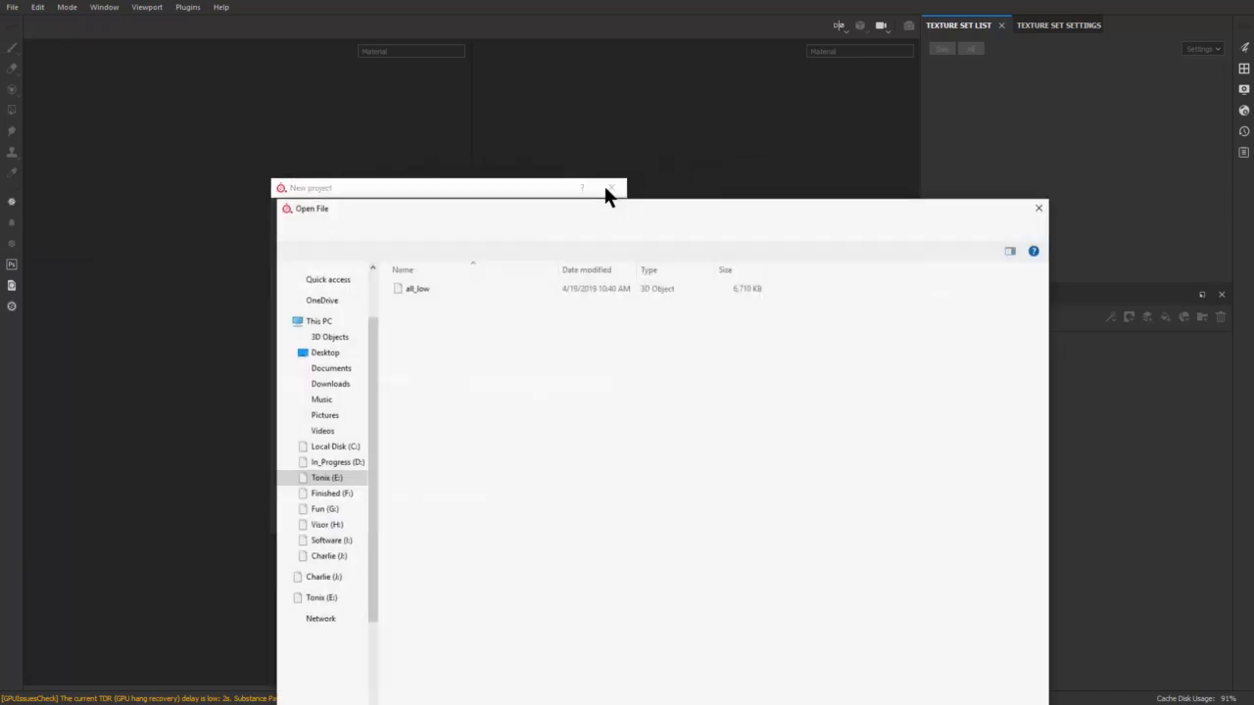
click(349, 134)
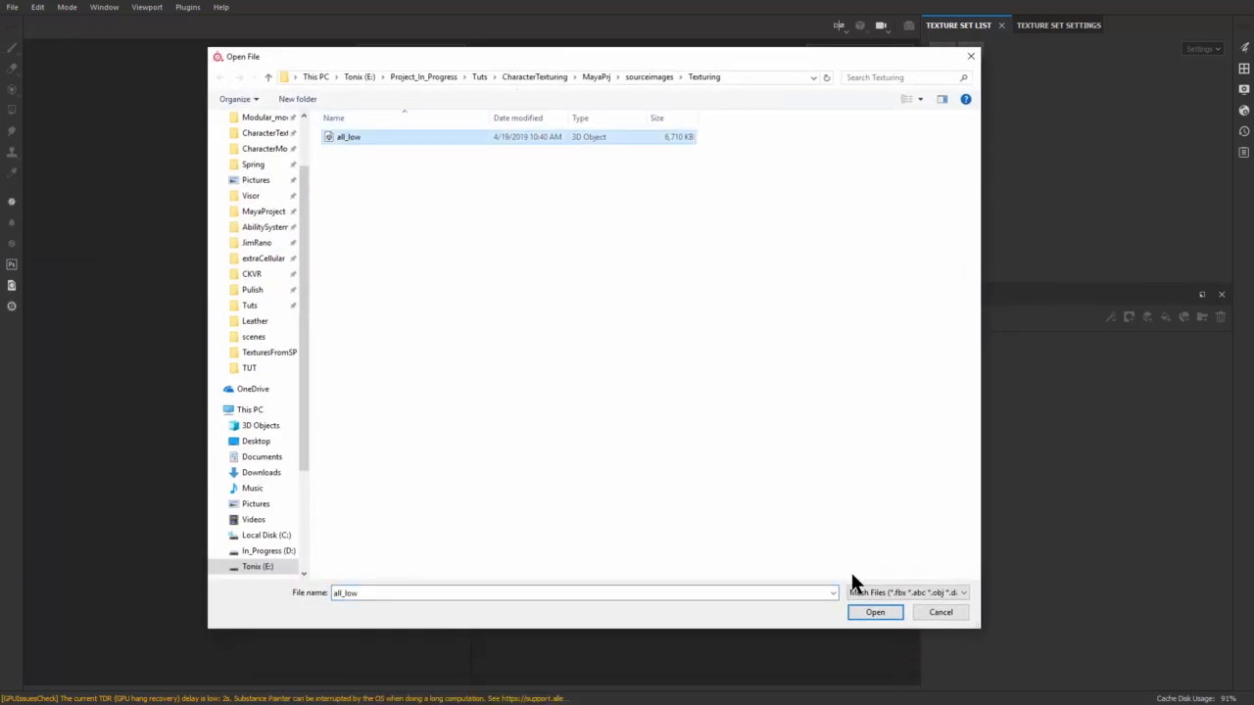
click(875, 613)
drag(465, 196, 528, 168)
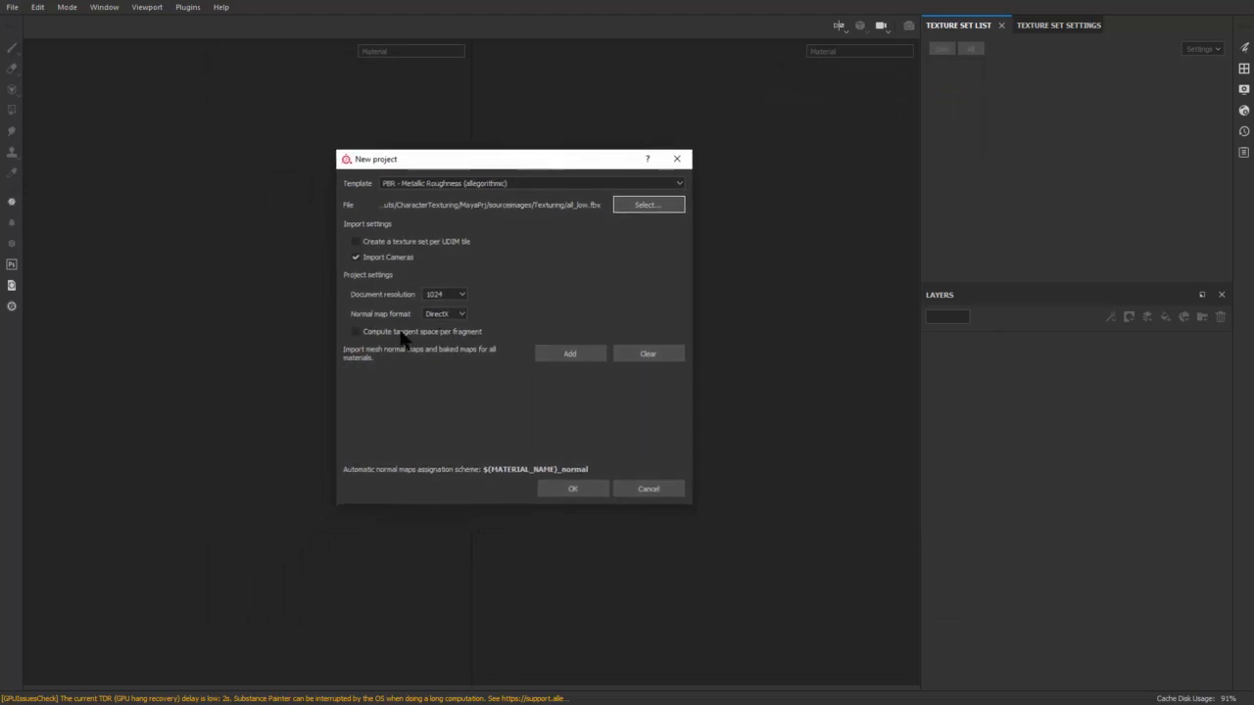
- Set the new project's document resolution to 2048 and create the project
click(462, 296)
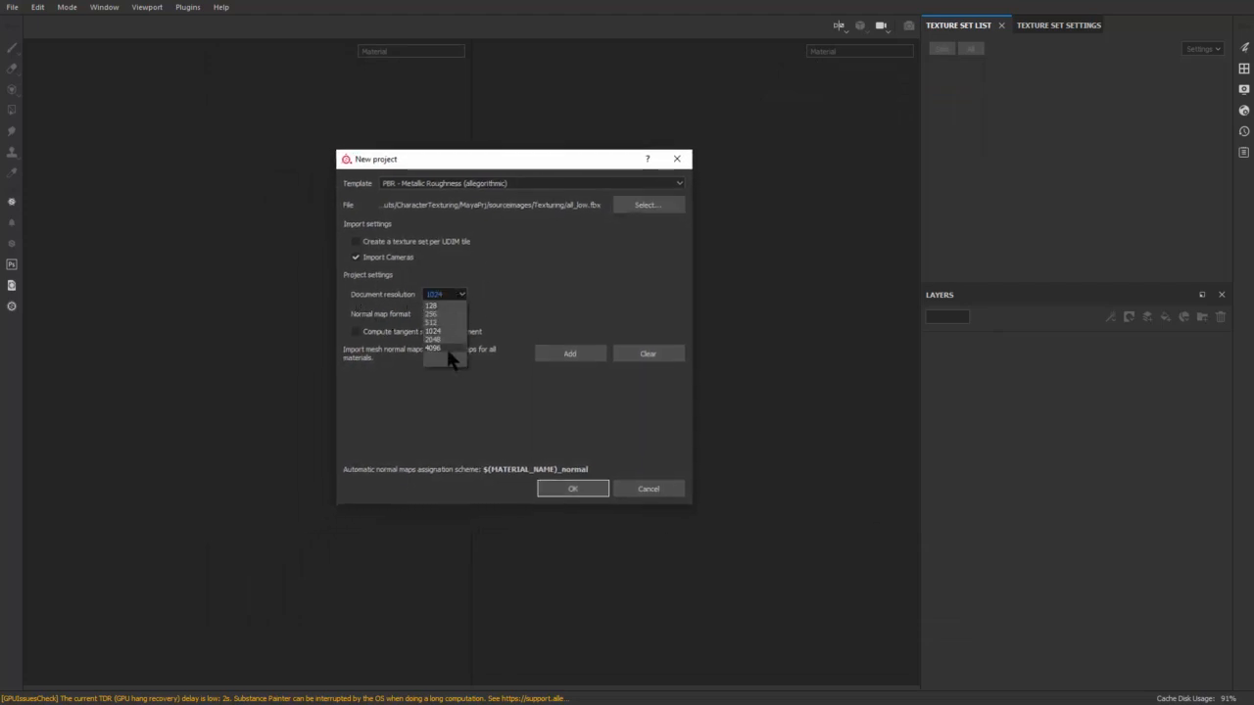
click(436, 339)
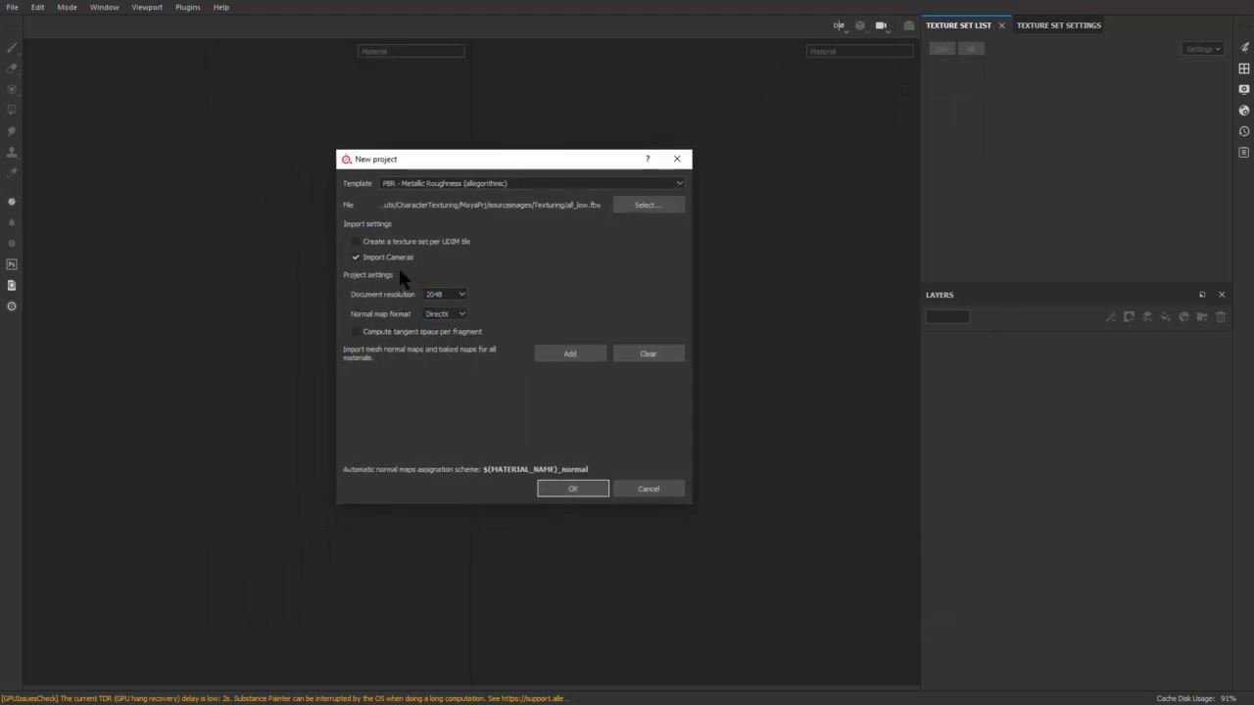
click(460, 296)
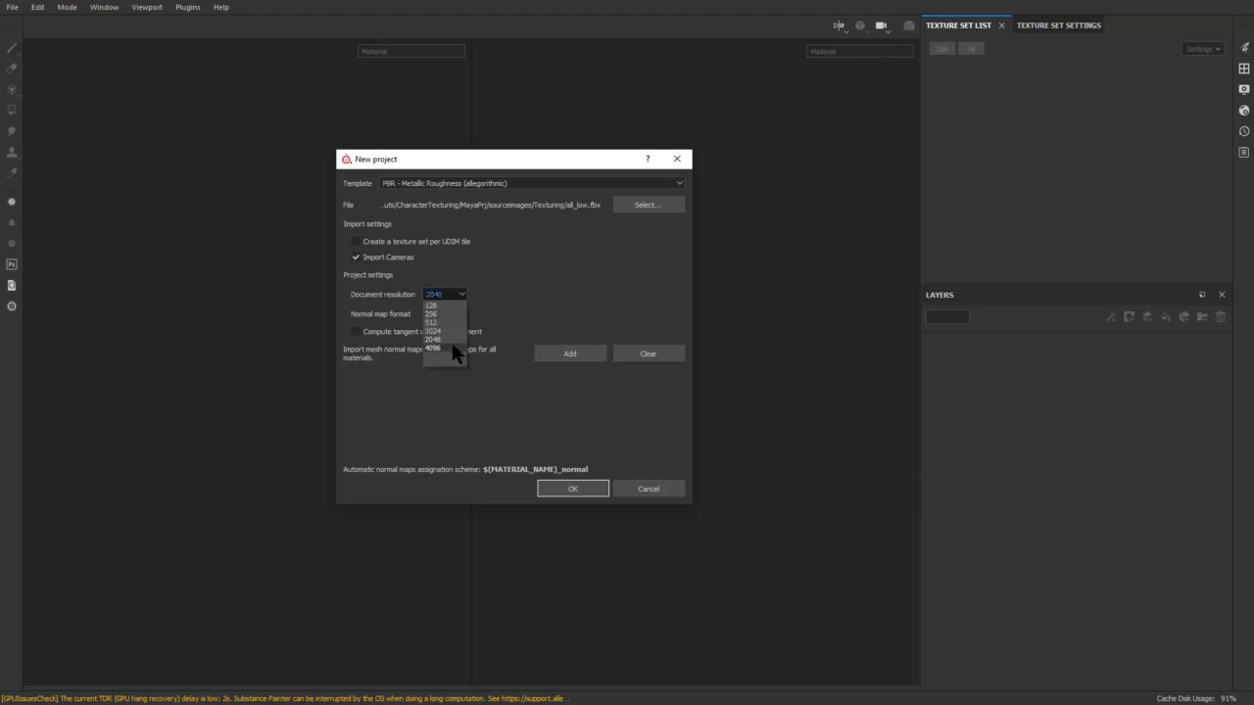
click(518, 358)
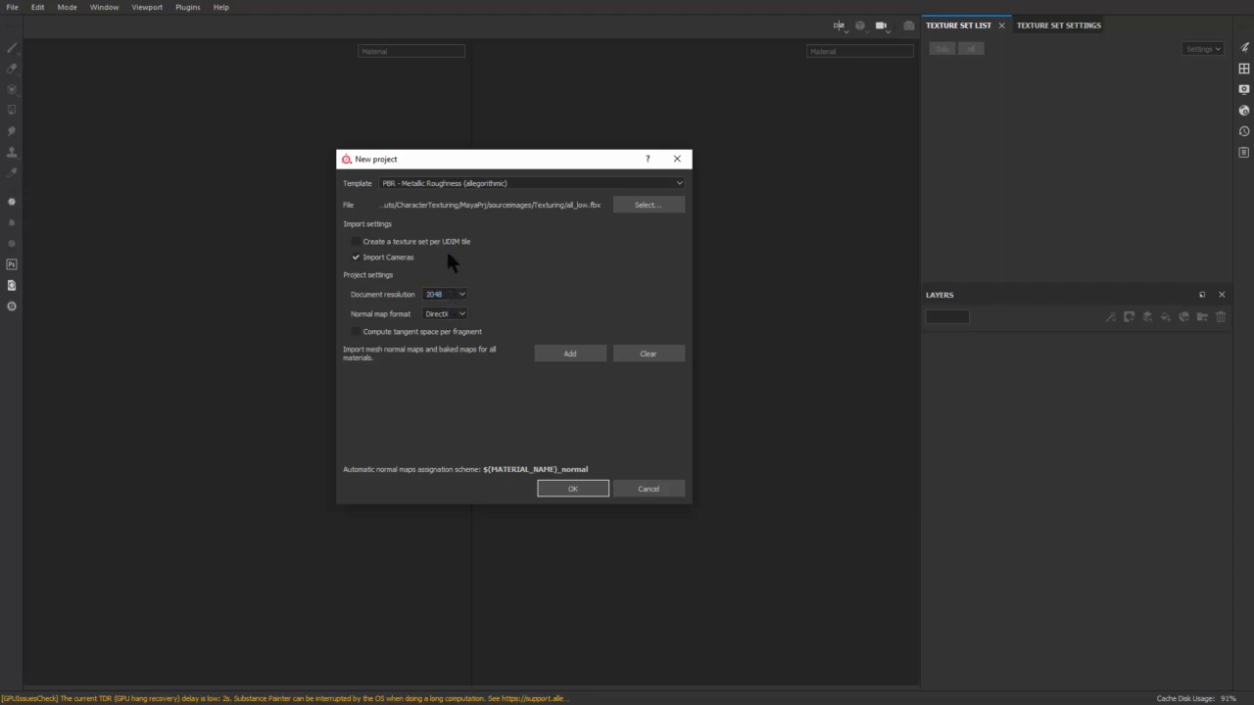
drag(470, 162, 526, 169)
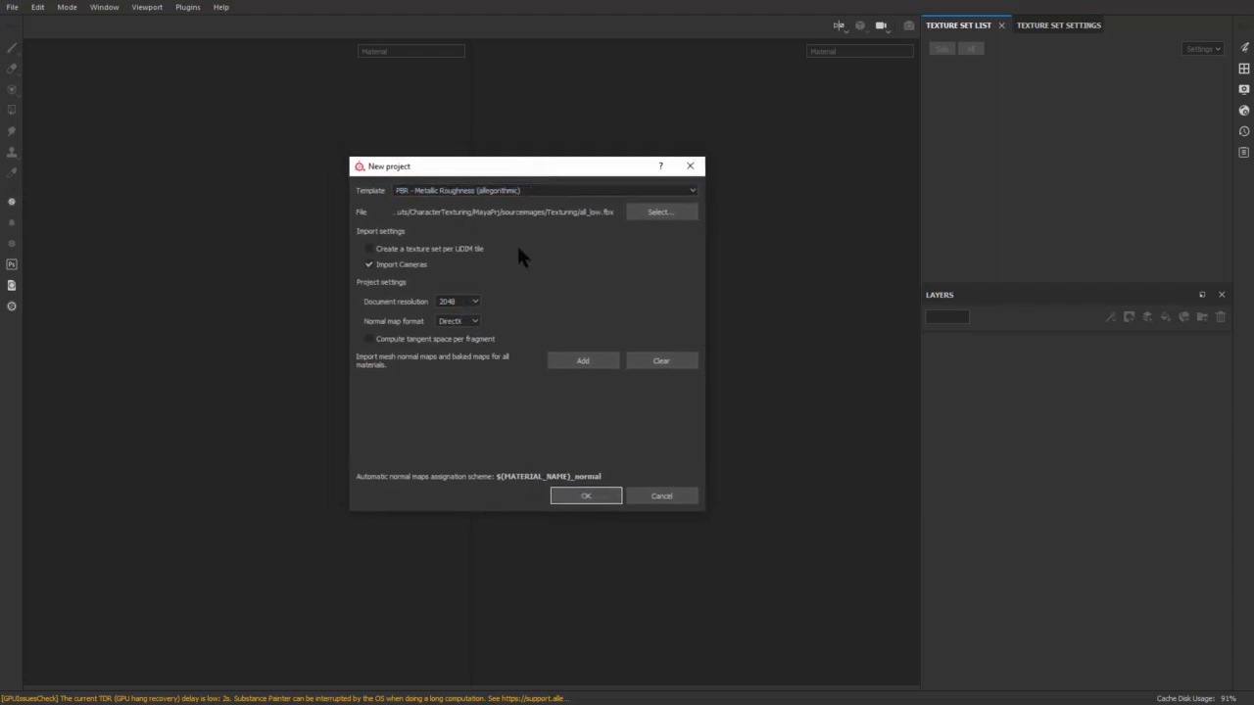
click(457, 301)
click(450, 347)
drag(565, 171, 558, 164)
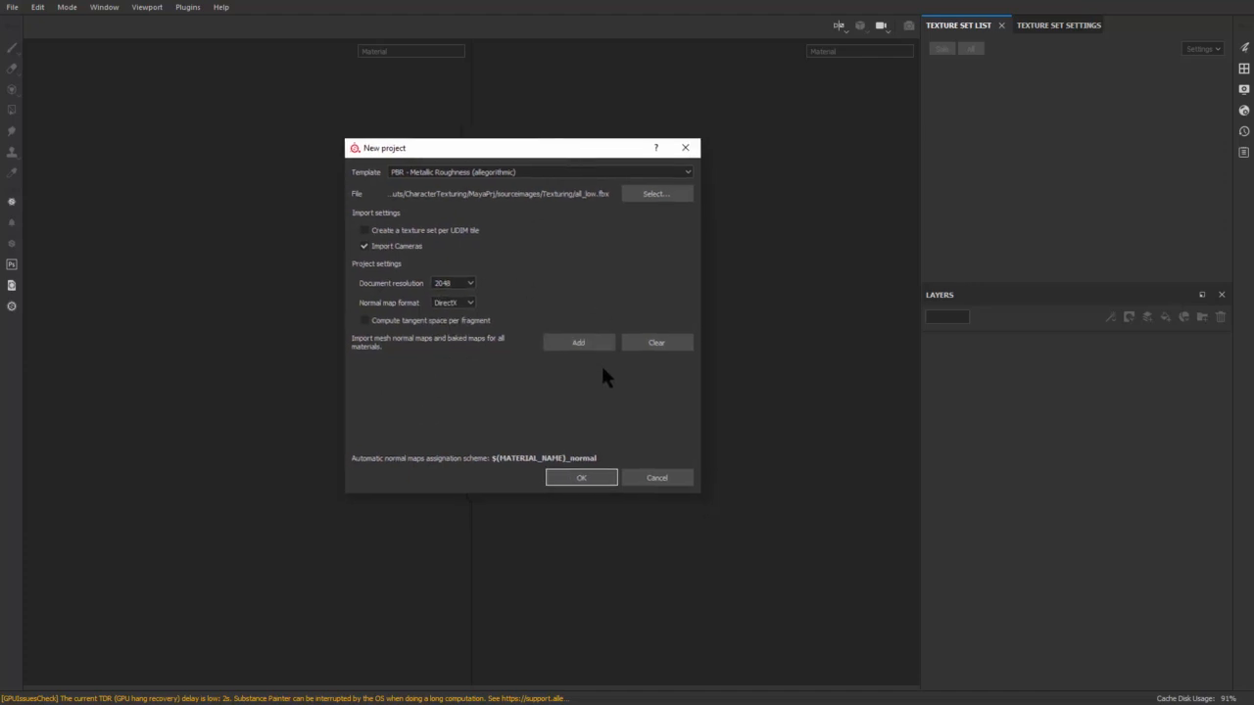
drag(557, 146, 572, 131)
click(594, 465)
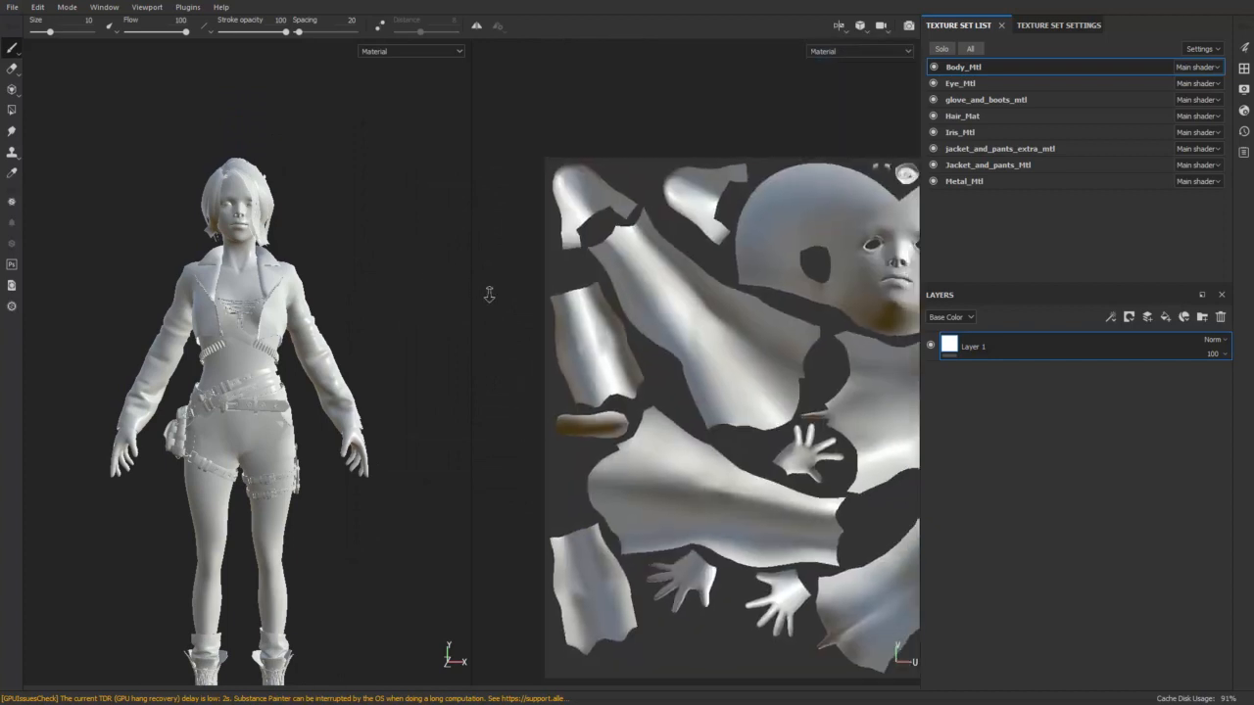
- Examine the imported character in the 3D view and the body material's UV layout in the 2D view
alt+drag(363, 294, 355, 327)
alt+middle_drag(680, 301, 605, 264)
alt+right_drag(606, 264, 559, 288)
alt+middle_drag(560, 288, 707, 334)
alt+right_drag(707, 334, 482, 273)
alt+middle_drag(590, 251, 521, 247)
alt+right_drag(521, 247, 691, 341)
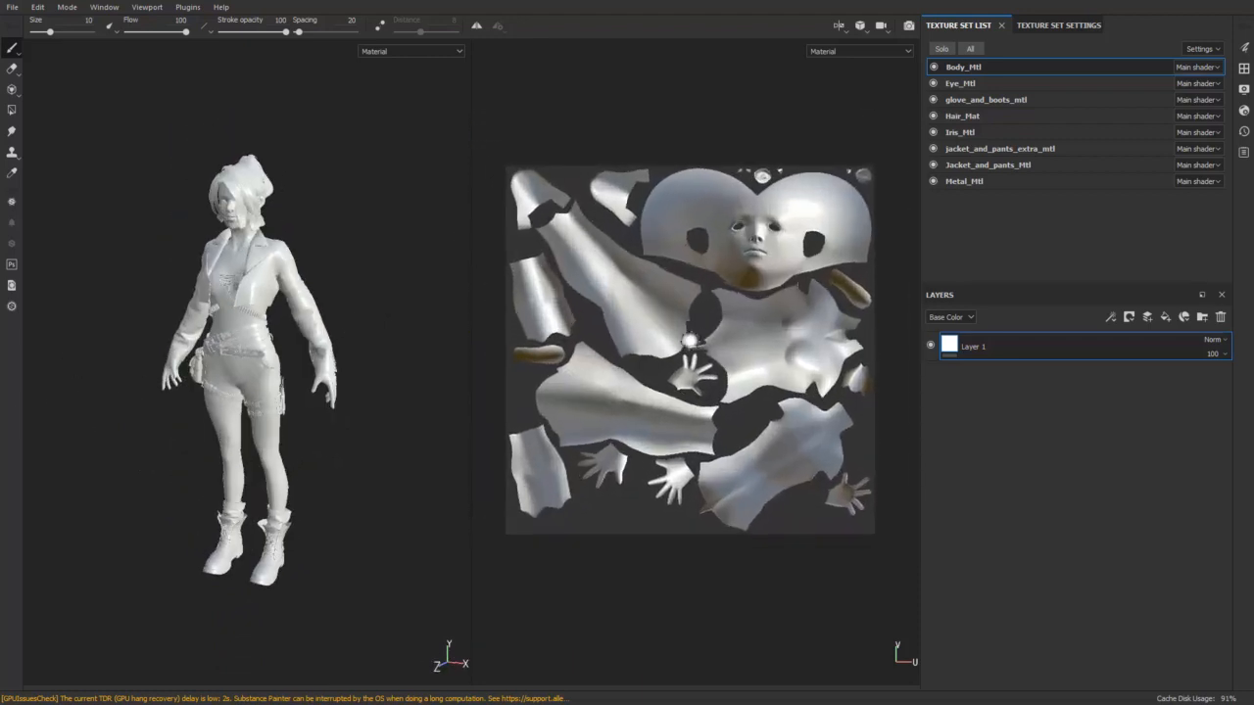
alt+middle_drag(691, 342, 699, 342)
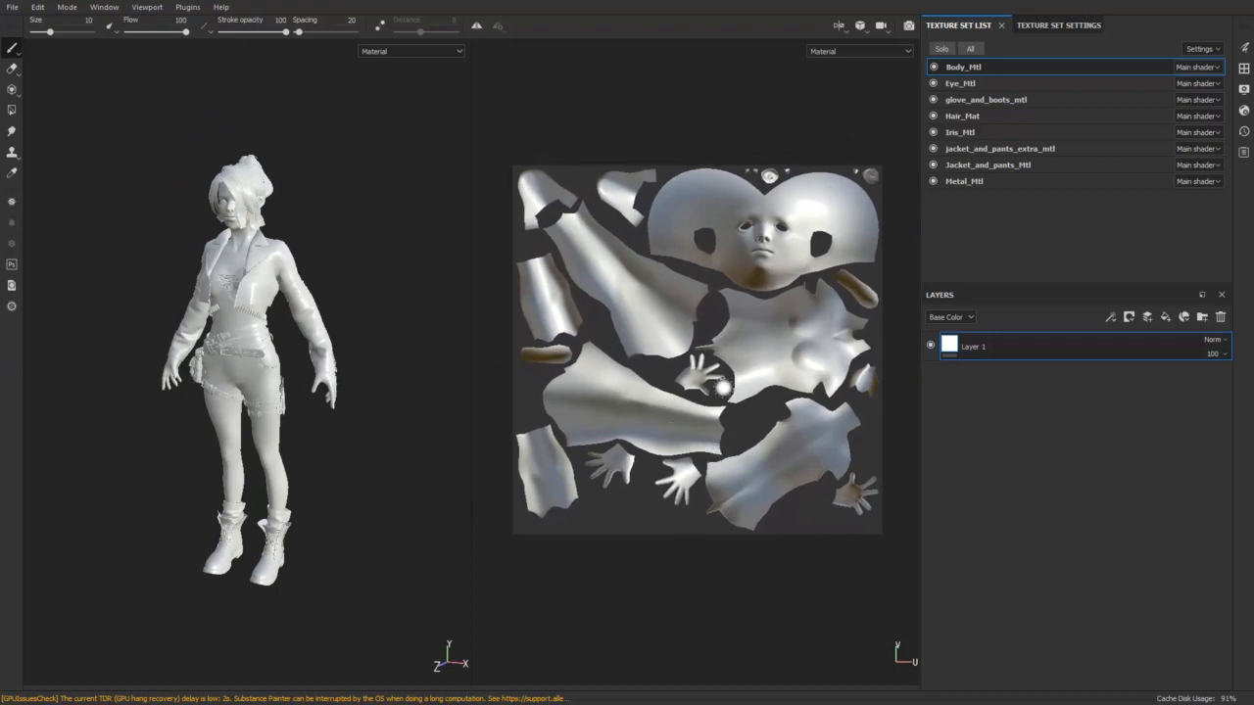
alt+middle_drag(639, 287, 646, 298)
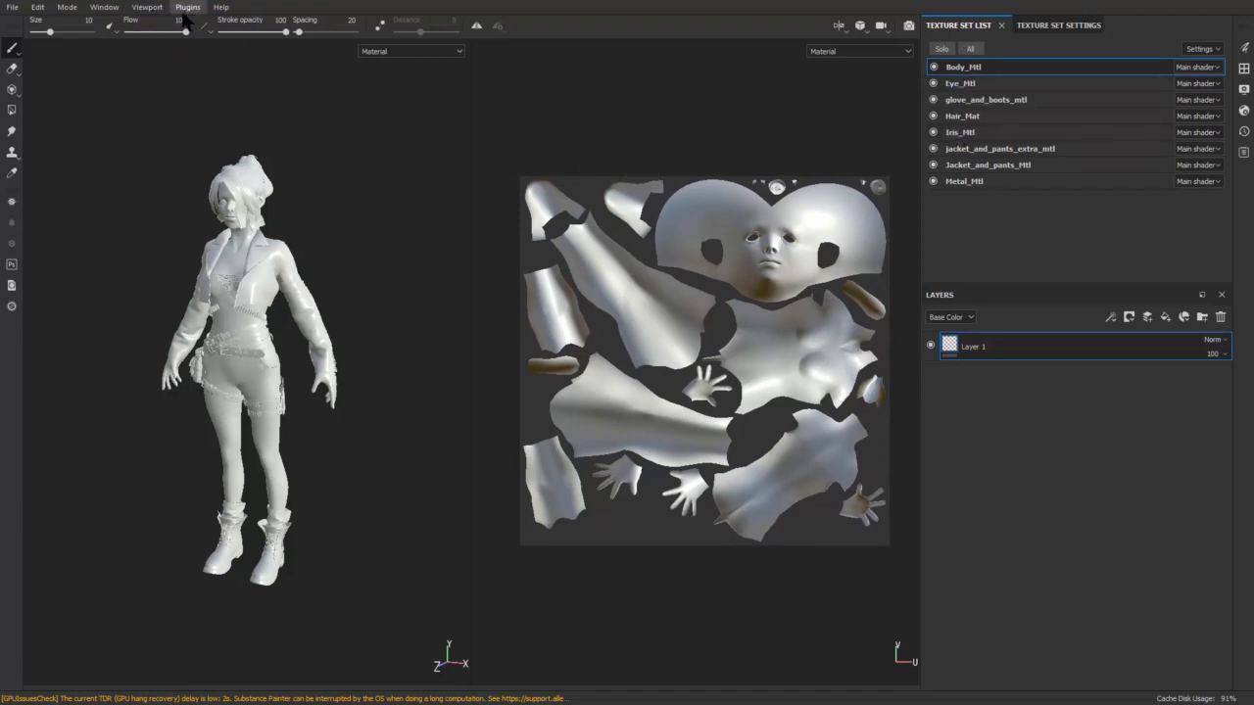
- Reset the interface layout, widen the side column and lengthen the texture set list to show all sets
click(147, 7)
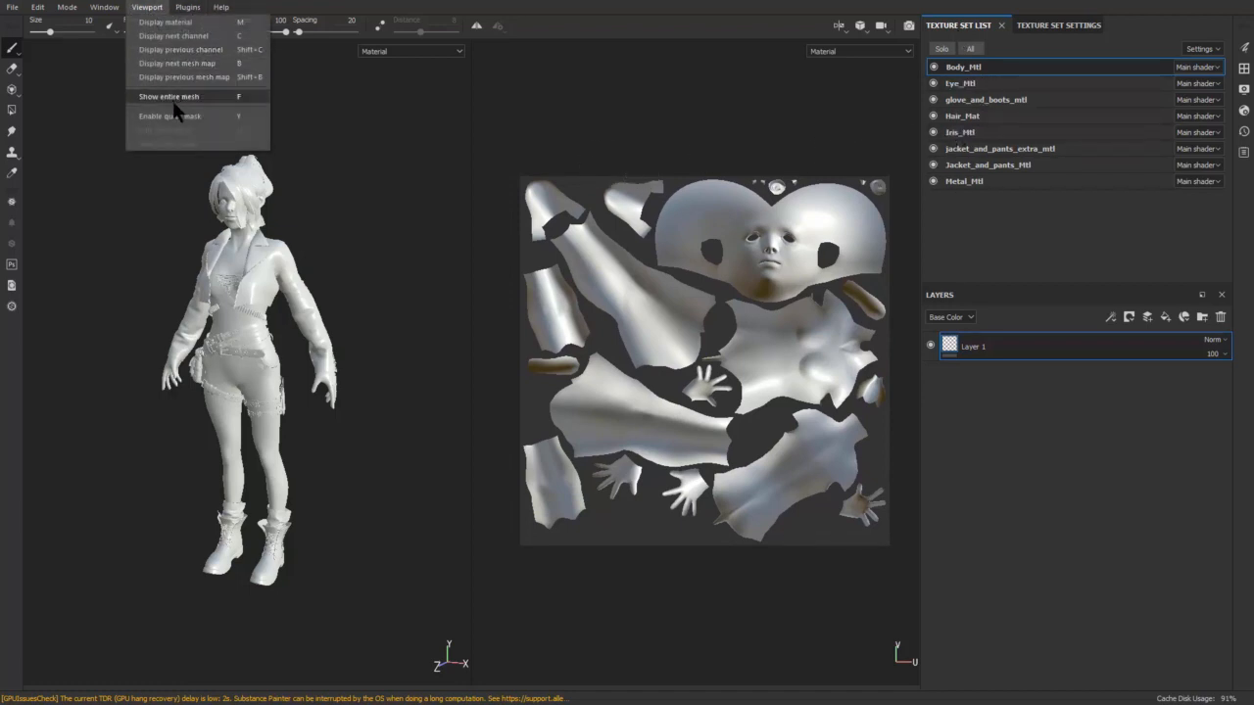
mouse_move(104, 6)
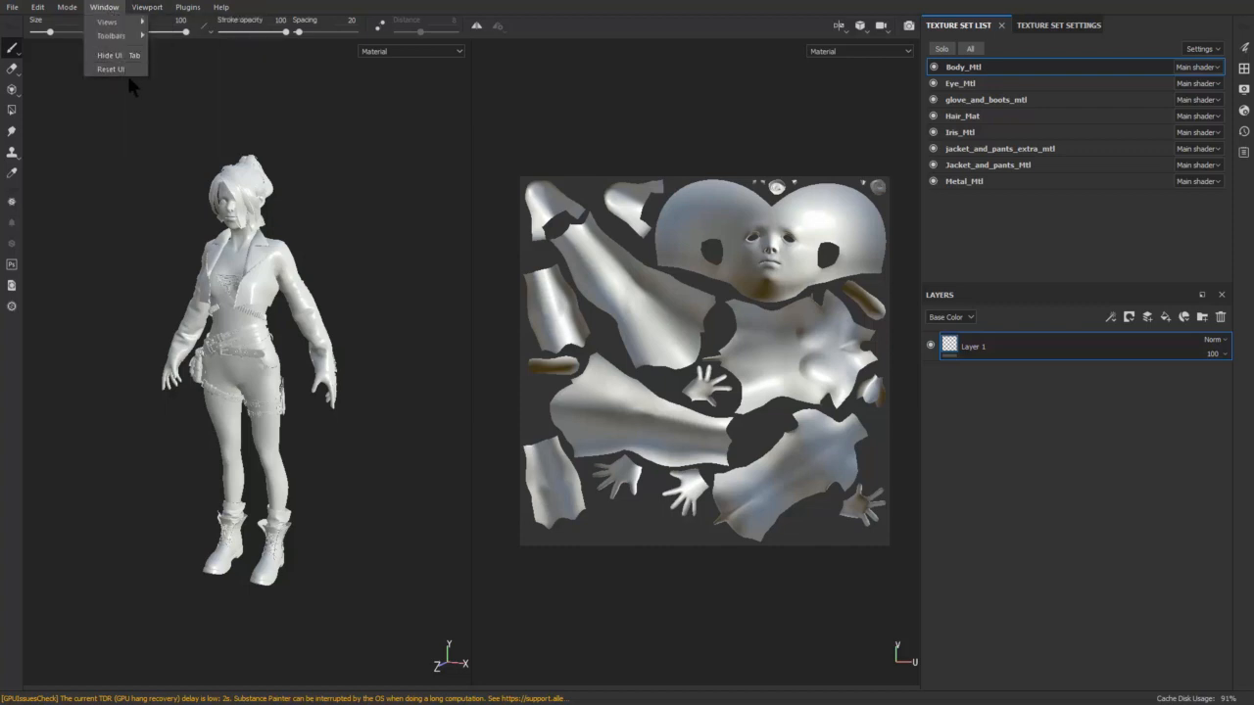
click(128, 64)
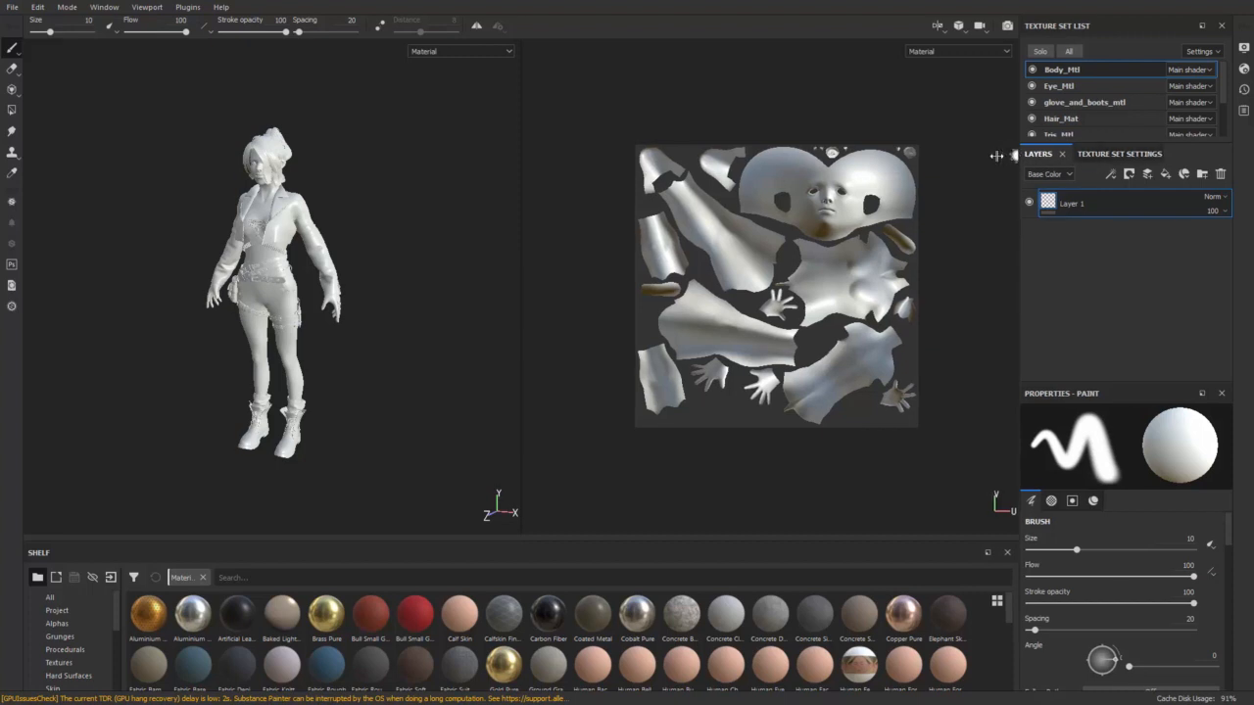
drag(1016, 154, 934, 154)
drag(1109, 147, 1106, 259)
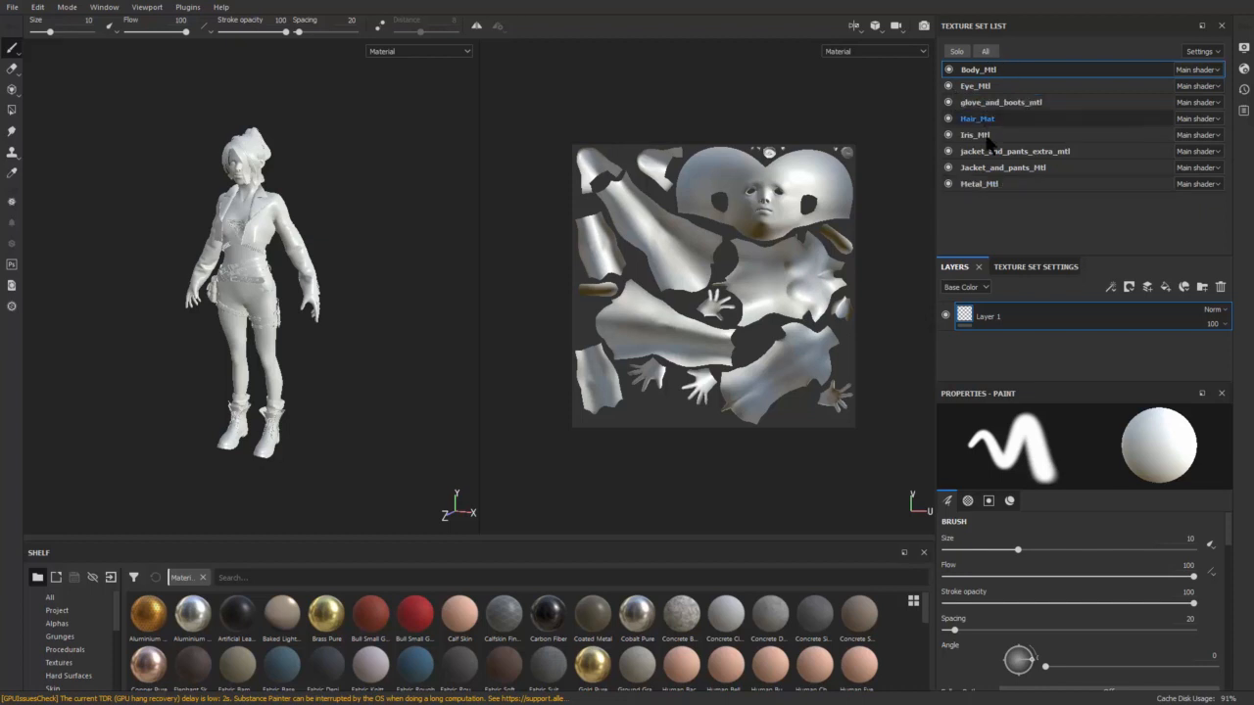
- Review the UV layouts of the texture sets from Eye_Mtl through Metal_Mtl and return to Body_Mtl
click(997, 89)
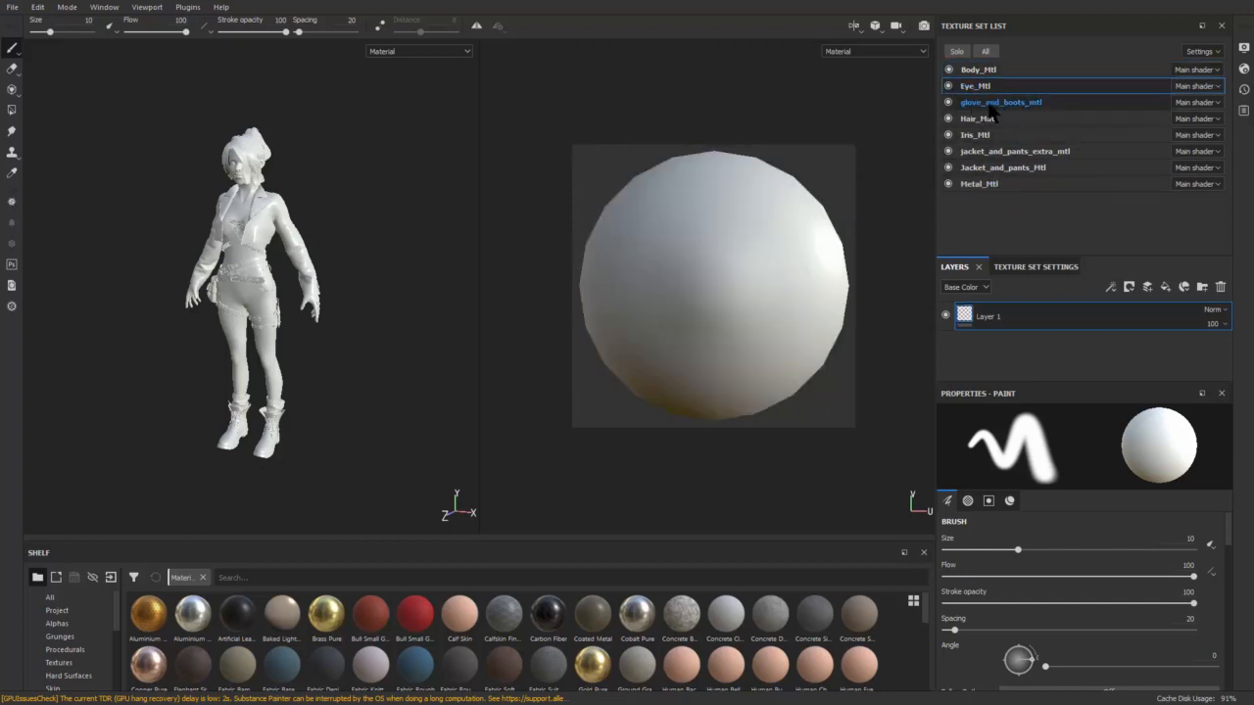
click(990, 105)
click(982, 118)
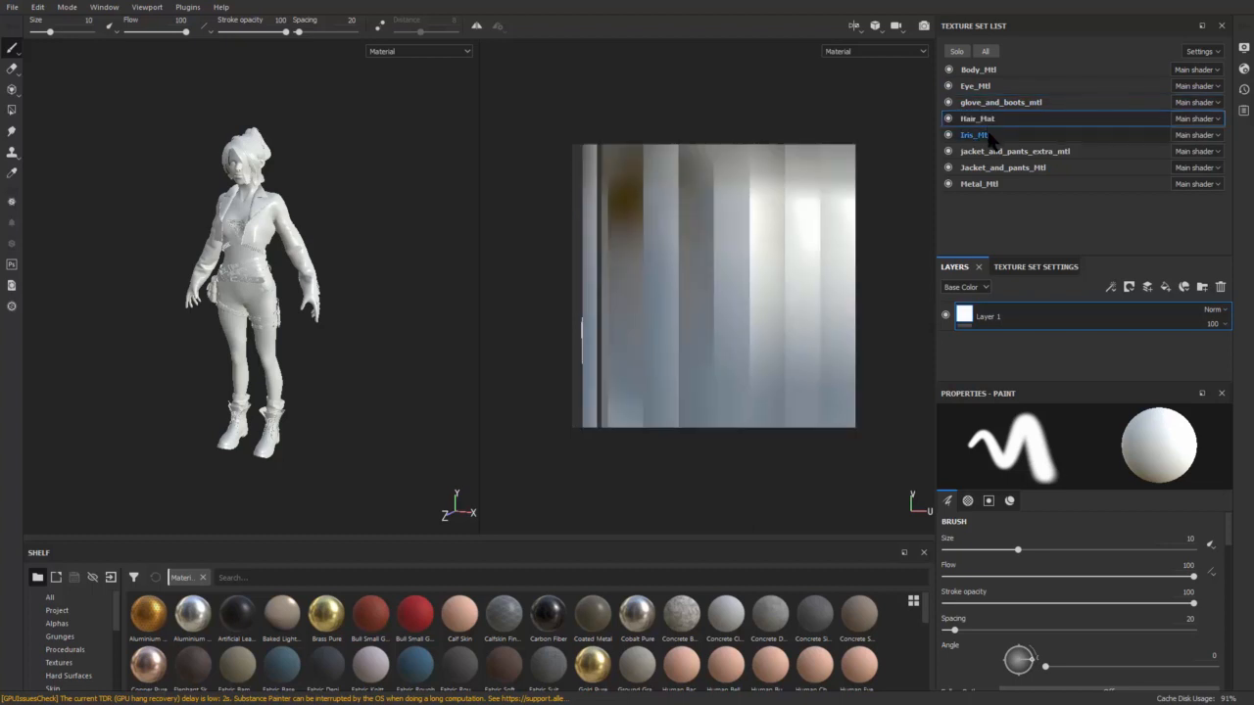
click(991, 136)
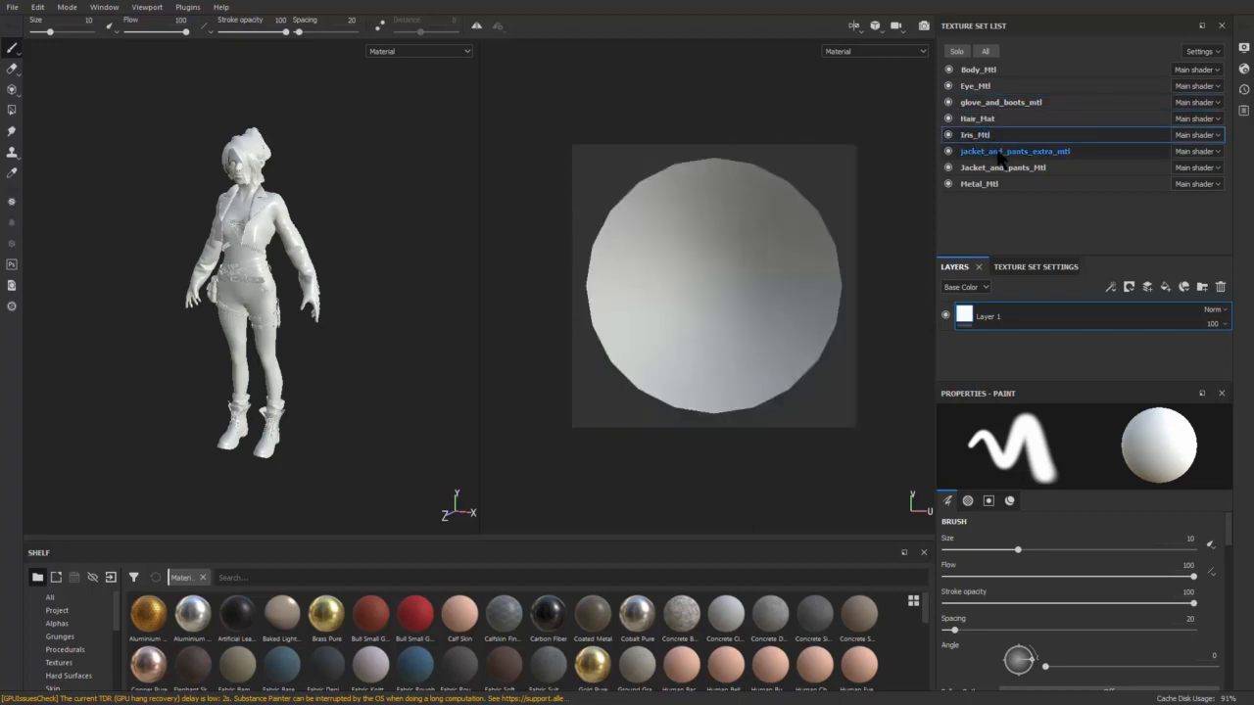
click(1001, 153)
click(1001, 169)
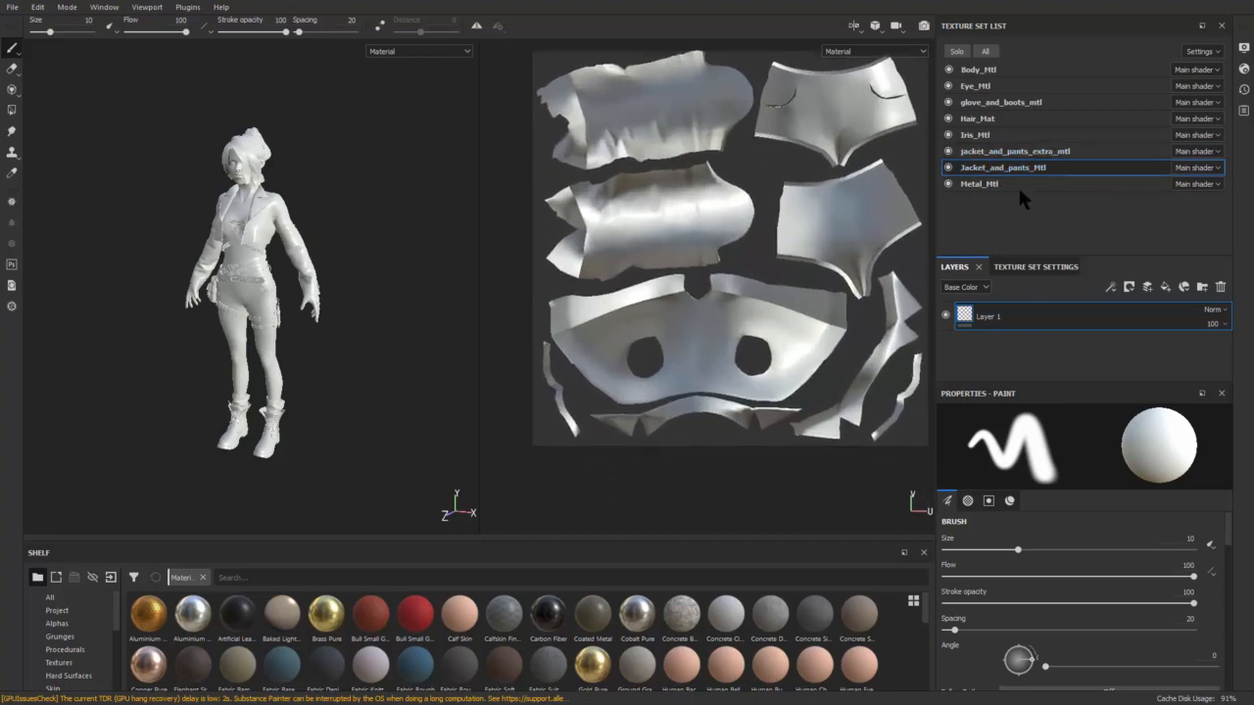
click(1015, 184)
scroll(686, 291, up, 1)
mouse_move(664, 270)
alt+middle_down()
mouse_move(671, 296)
mouse_move(681, 262)
alt+middle_up()
click(1009, 71)
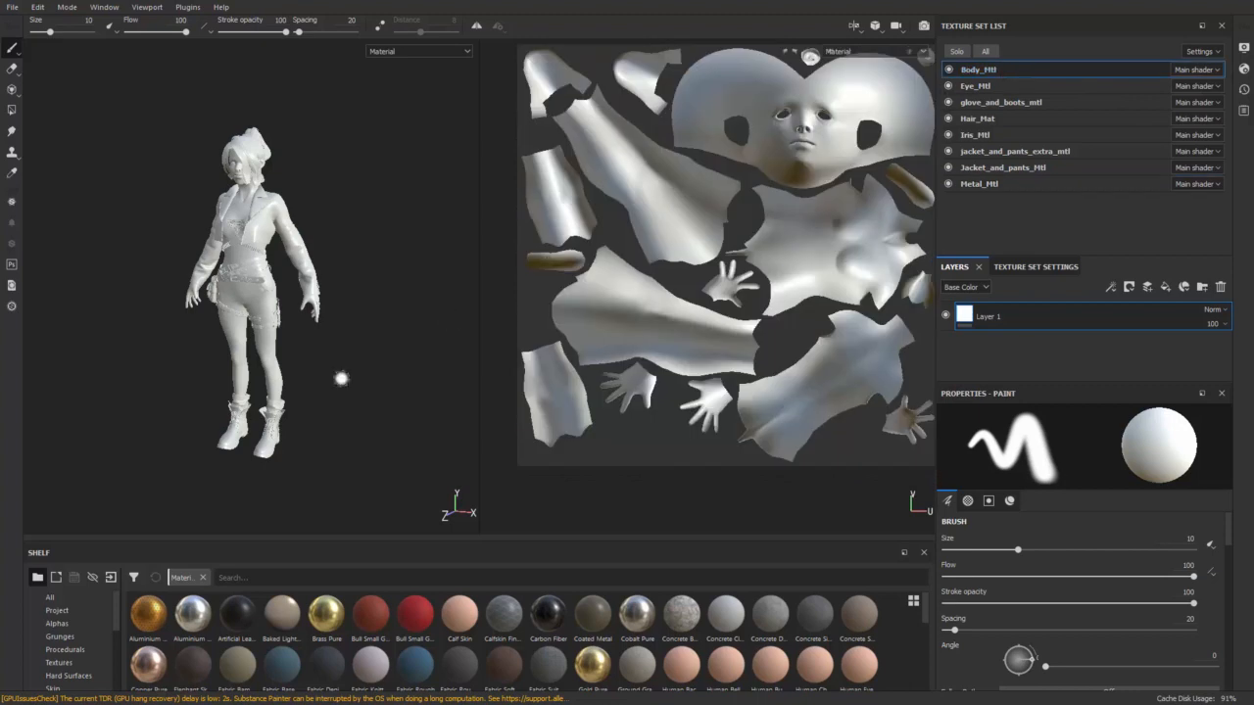
- Select the Hair_Mat texture set and examine the character's hair, head and upper body from several angles in the 3D view
scroll(338, 378, up, 3)
scroll(323, 377, up, 4)
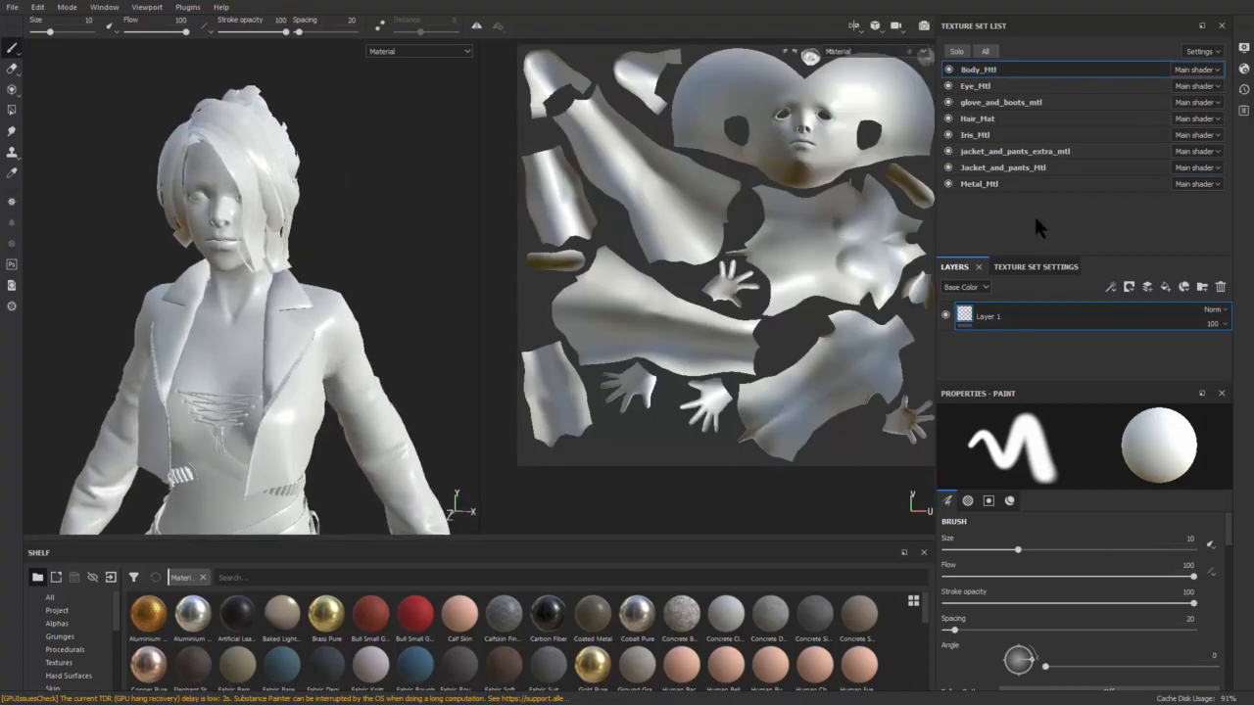
click(979, 118)
scroll(685, 191, down, 3)
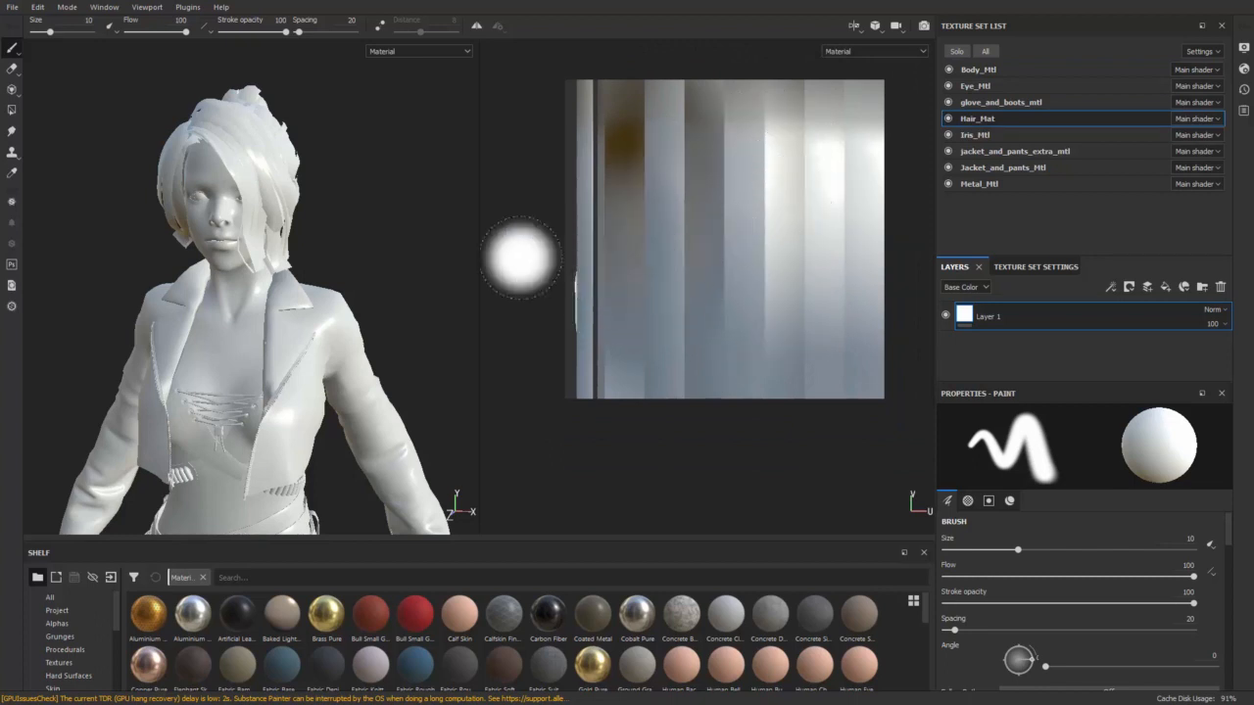
mouse_move(425, 174)
alt+mouse_down()
mouse_move(313, 301)
mouse_move(427, 196)
alt+mouse_up()
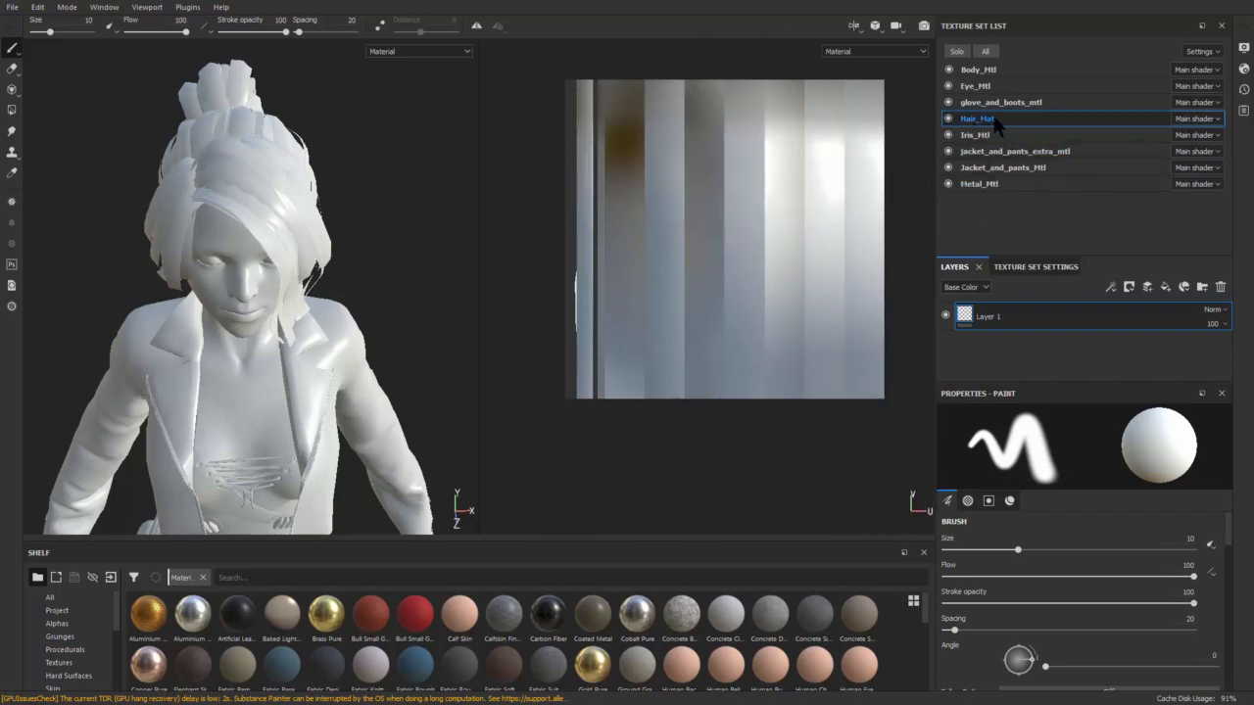
mouse_move(347, 162)
alt+mouse_down()
mouse_move(363, 118)
mouse_move(289, 83)
mouse_move(408, 92)
mouse_move(245, 137)
alt+mouse_up()
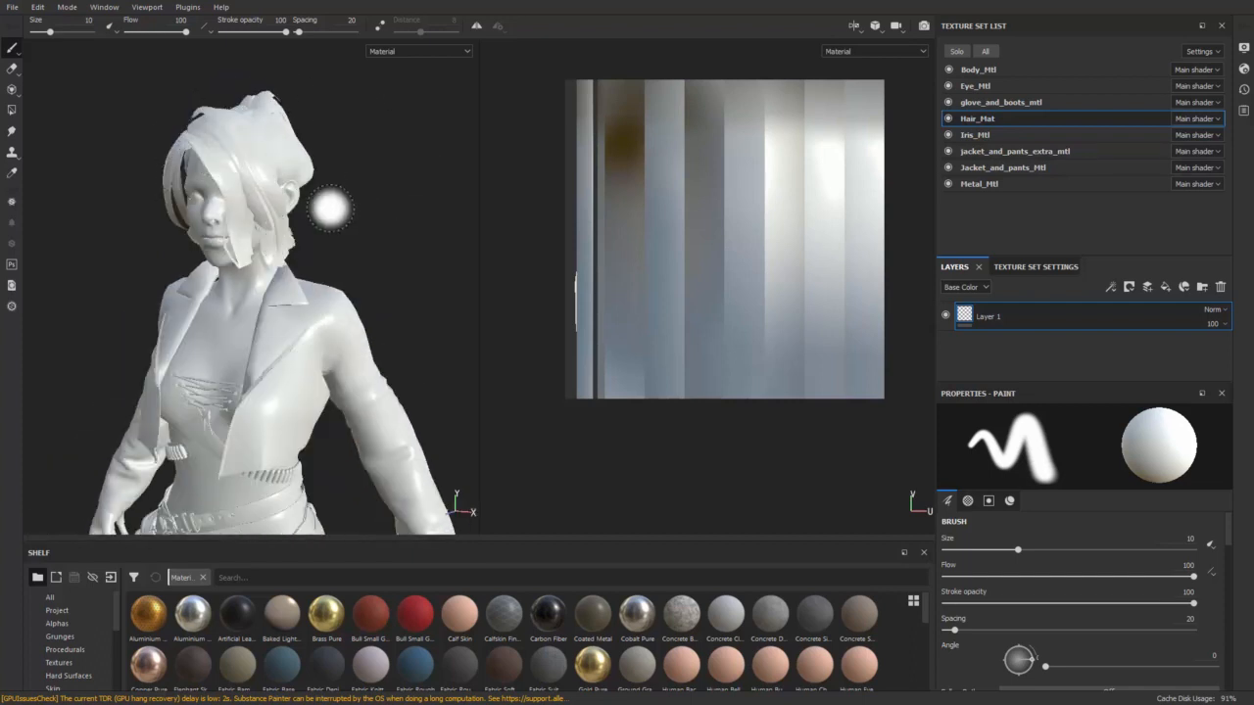
alt+drag(366, 212, 441, 221)
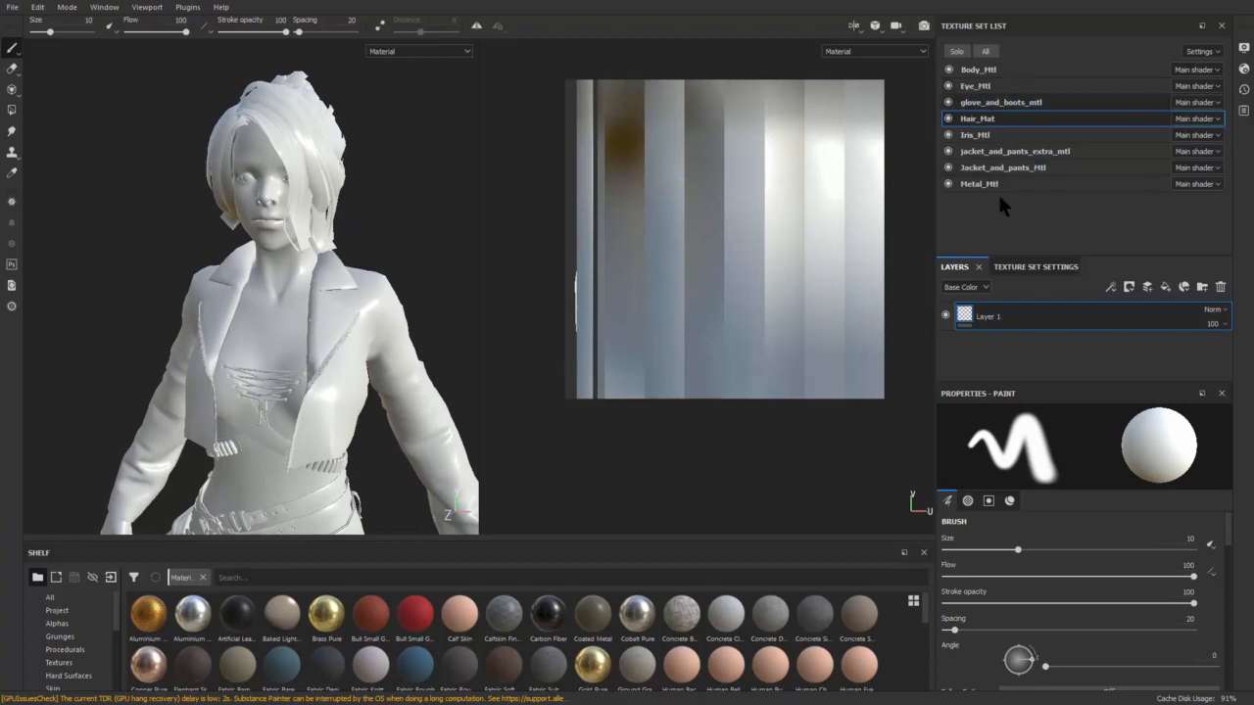
mouse_move(359, 190)
alt+mouse_down()
mouse_move(432, 266)
mouse_move(491, 361)
mouse_move(378, 201)
mouse_move(409, 268)
mouse_move(450, 249)
alt+mouse_up()
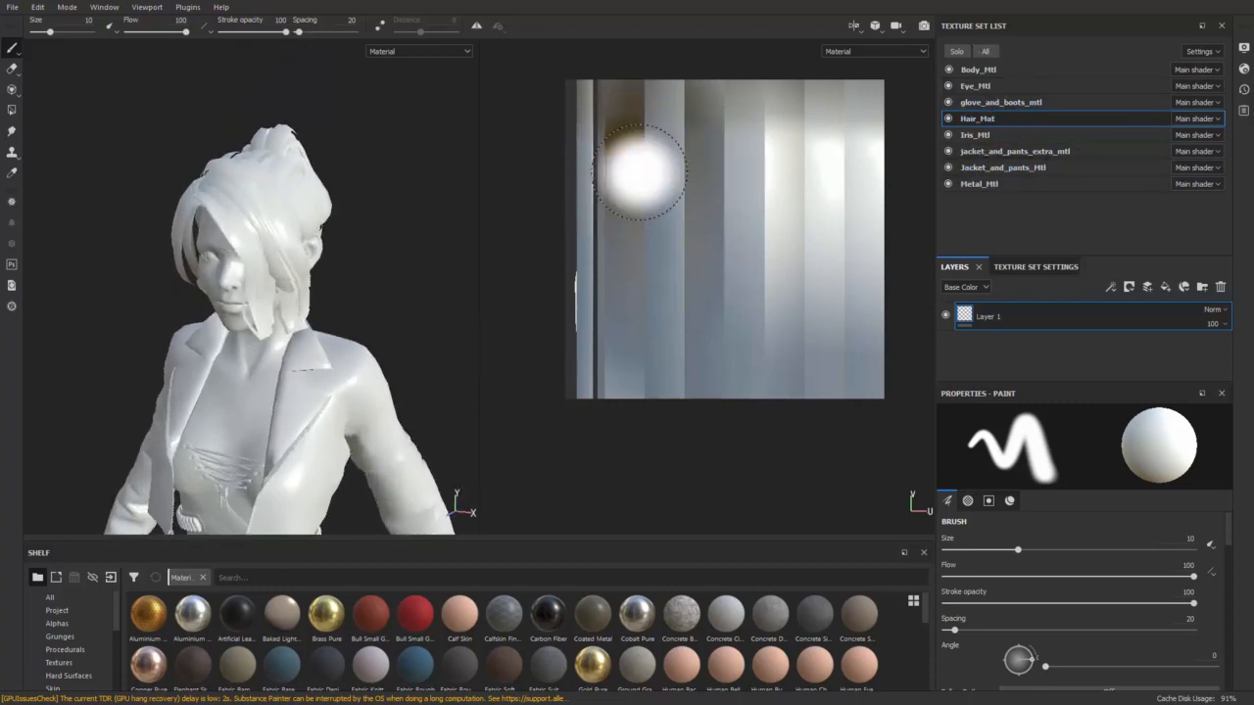
mouse_move(350, 238)
alt+mouse_down()
mouse_move(388, 206)
mouse_move(411, 215)
mouse_move(421, 174)
mouse_move(387, 180)
mouse_move(431, 186)
mouse_move(378, 201)
alt+mouse_up()
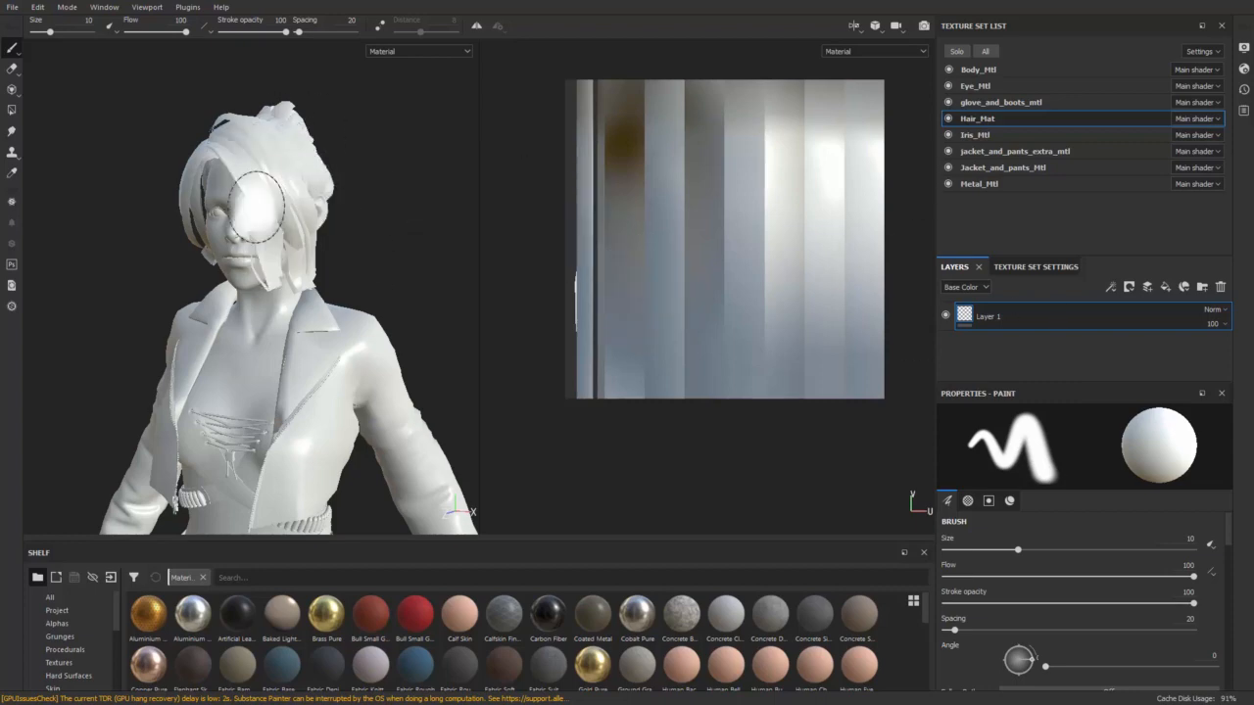
alt+drag(257, 207, 404, 210)
mouse_move(429, 245)
alt+middle_down()
mouse_move(446, 227)
mouse_move(411, 240)
alt+middle_up()
scroll(409, 250, down, 2)
mouse_move(409, 251)
alt+mouse_down()
mouse_move(351, 254)
mouse_move(431, 249)
mouse_move(99, 250)
mouse_move(460, 240)
mouse_move(394, 242)
mouse_move(414, 244)
alt+mouse_up()
scroll(361, 261, down, 2)
alt+right_drag(389, 248, 501, 285)
alt+middle_drag(400, 344, 452, 288)
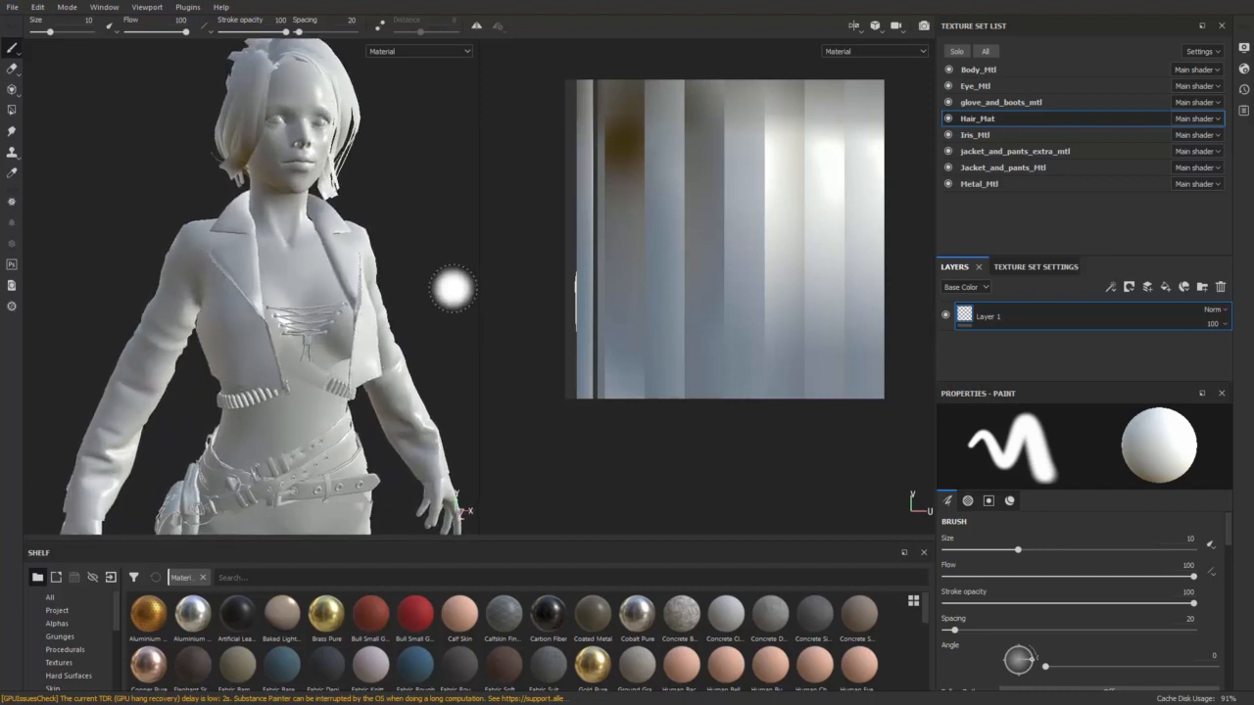
mouse_move(453, 287)
alt+mouse_down()
mouse_move(383, 272)
mouse_move(243, 104)
alt+mouse_up()
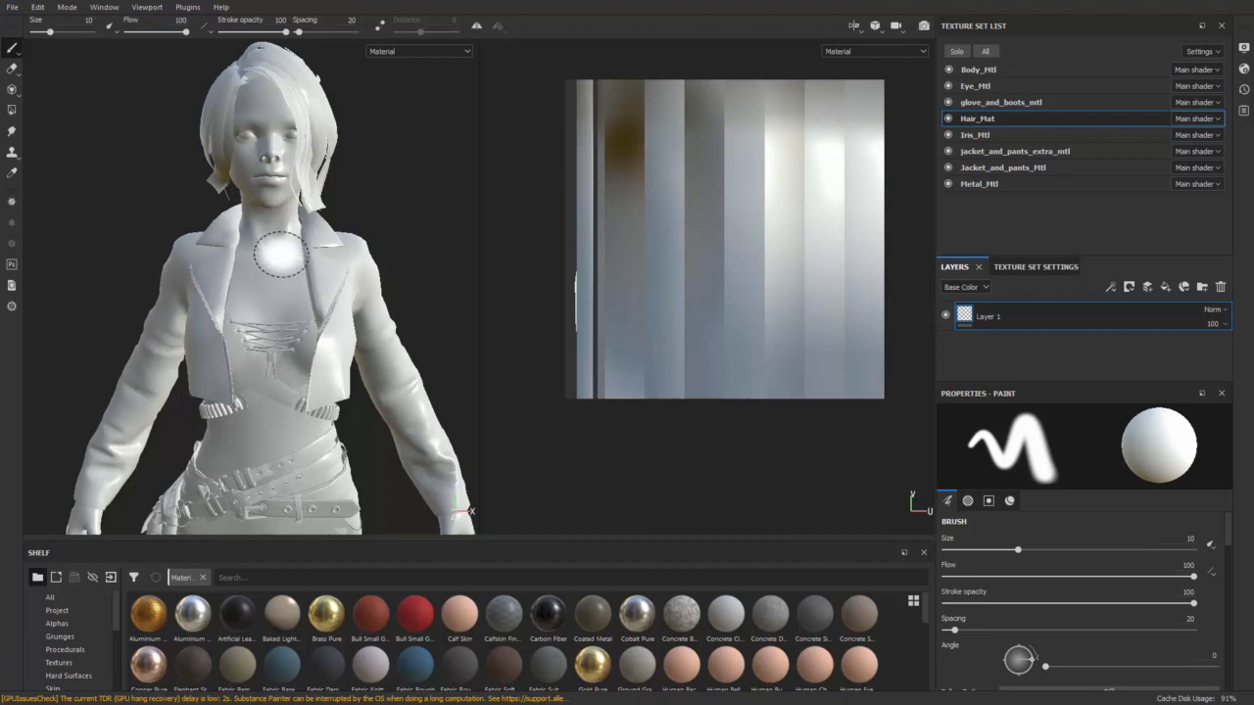
- Select the Body_Mtl texture set and display its texture set settings, enlarged down to the mesh map slots
ctrl+alt+right_click(263, 113)
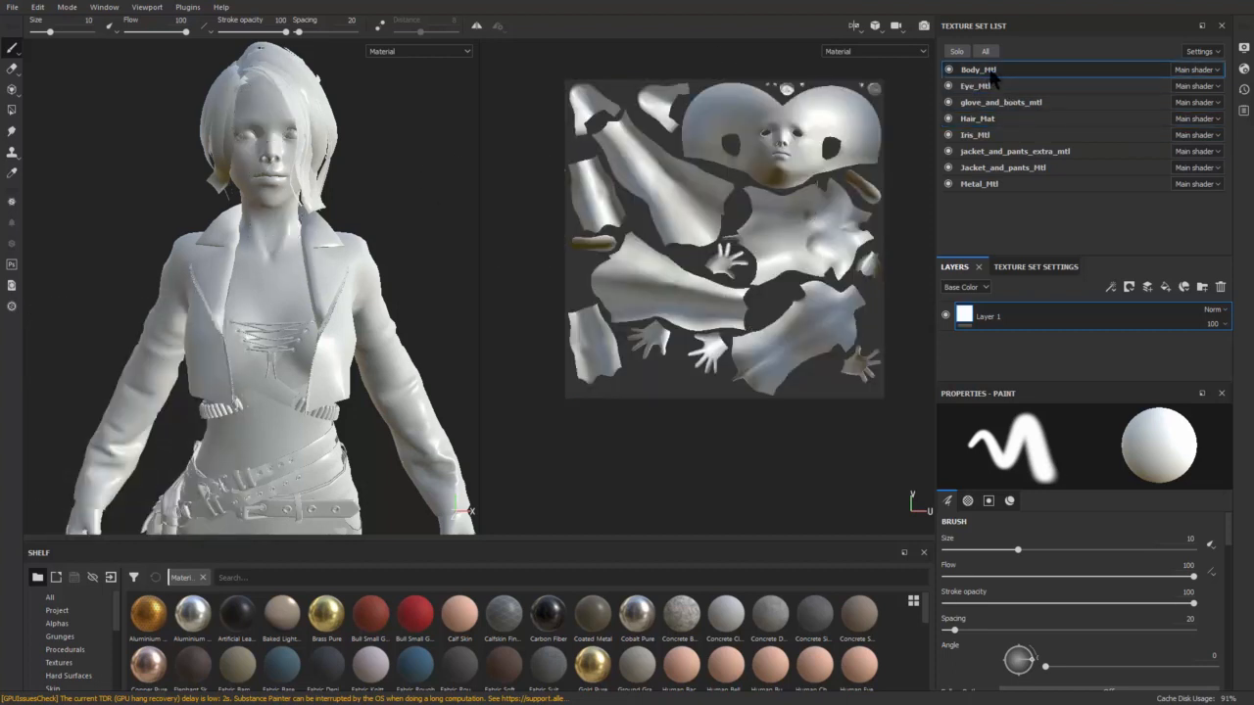
alt+middle_drag(411, 226, 407, 201)
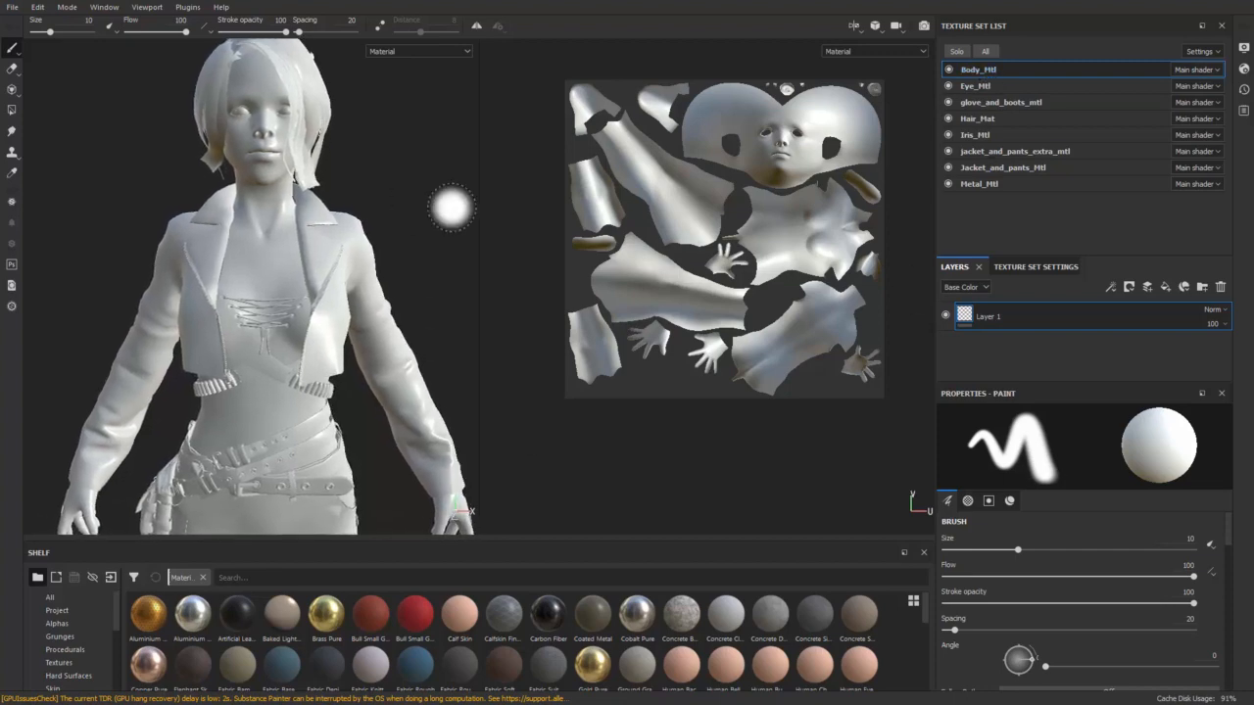
click(1040, 266)
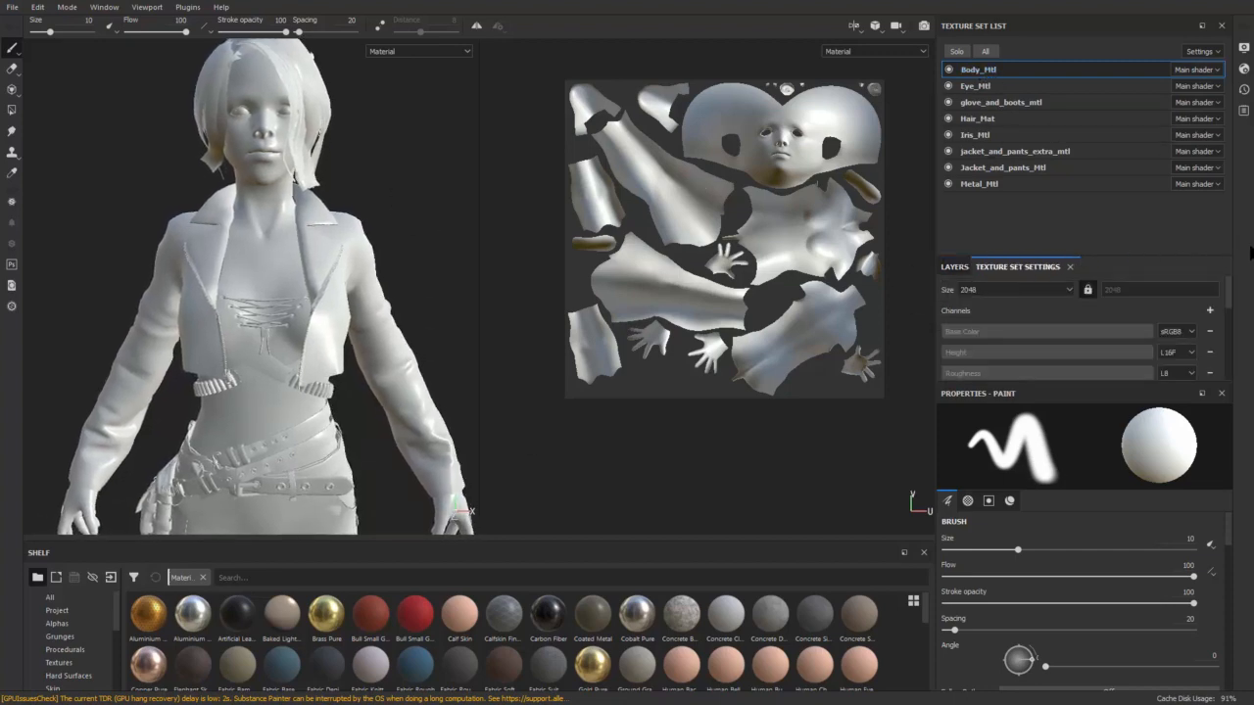
scroll(1223, 290, down, 1)
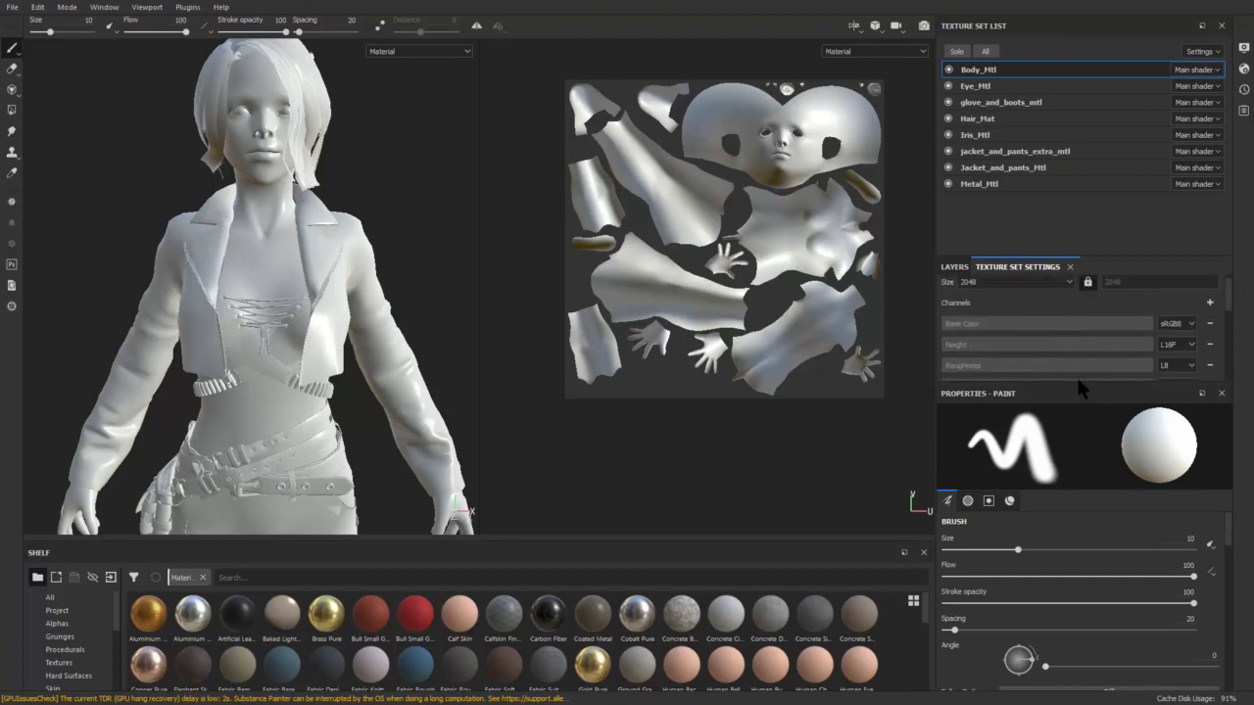
drag(1077, 384, 1091, 538)
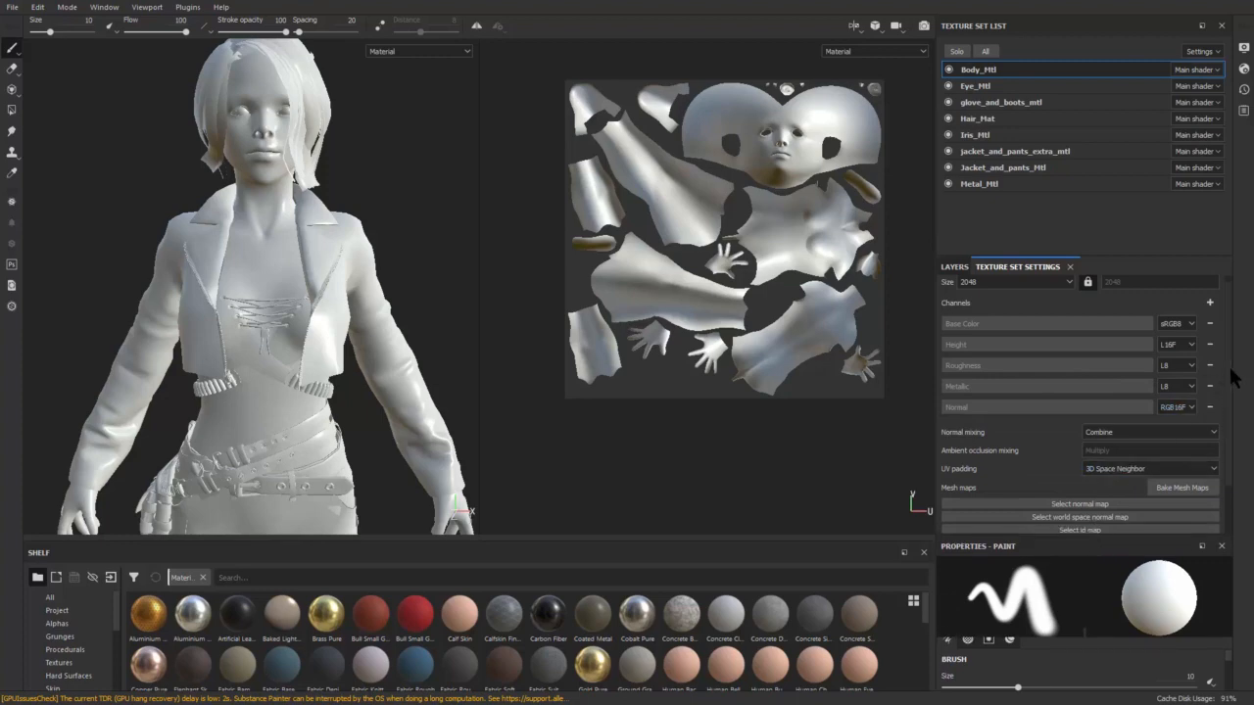
drag(1231, 372, 1235, 417)
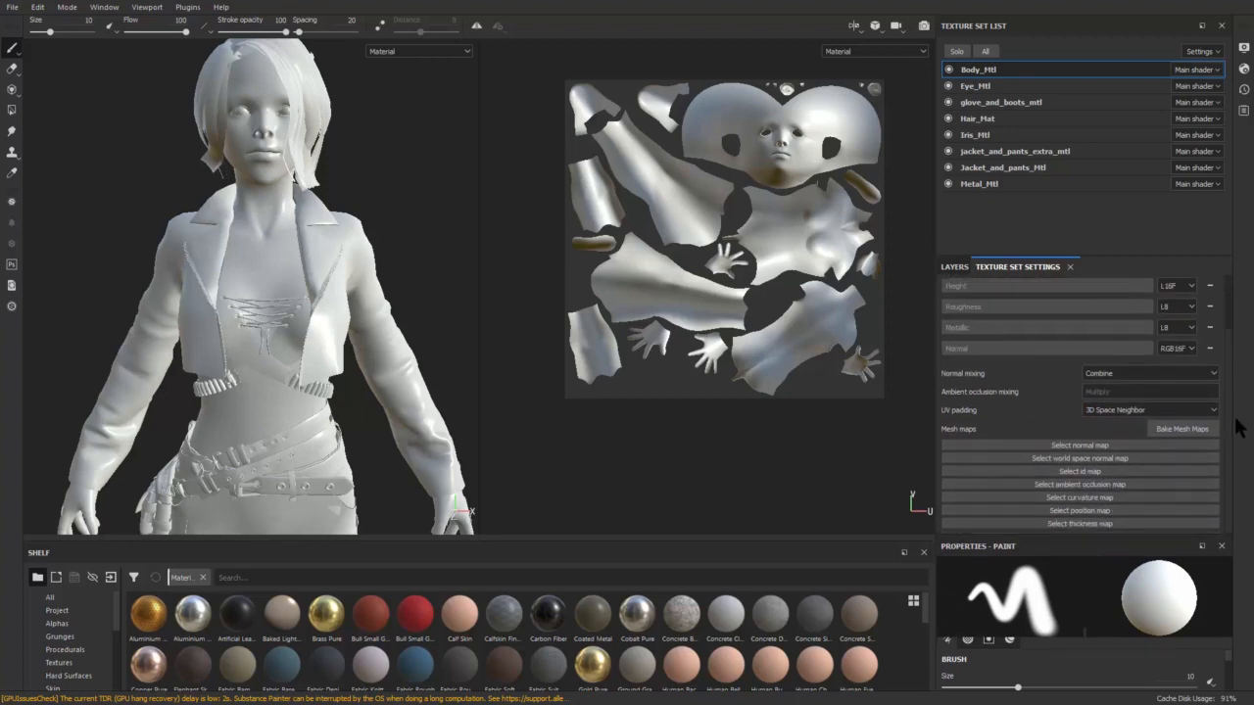
- Open the mesh map baking options for Body_Mtl and set the output size to 4096
click(1169, 430)
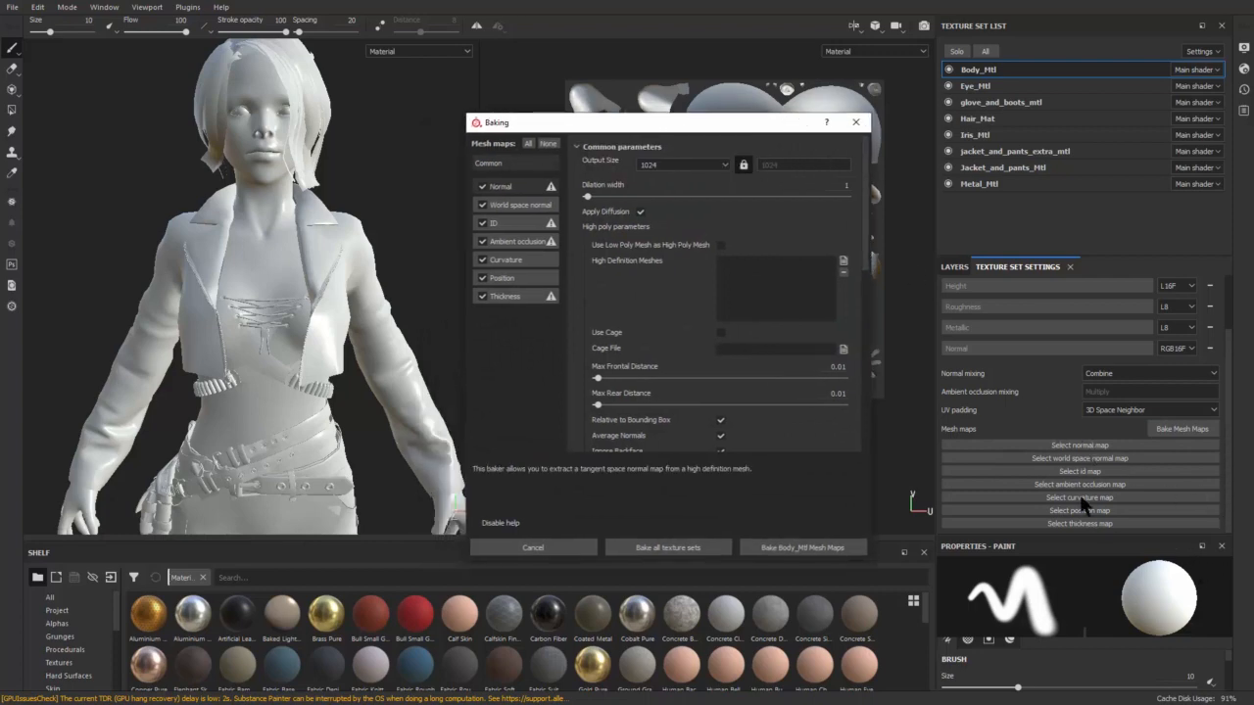
drag(701, 121, 722, 116)
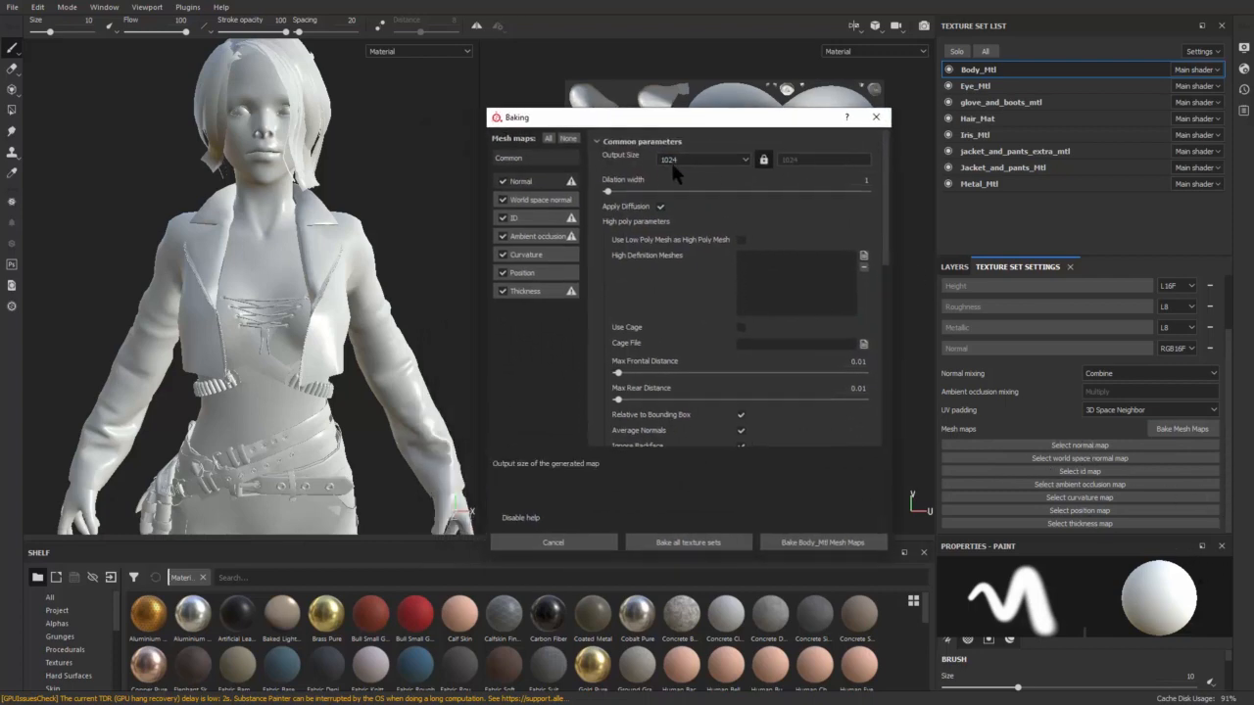
click(729, 161)
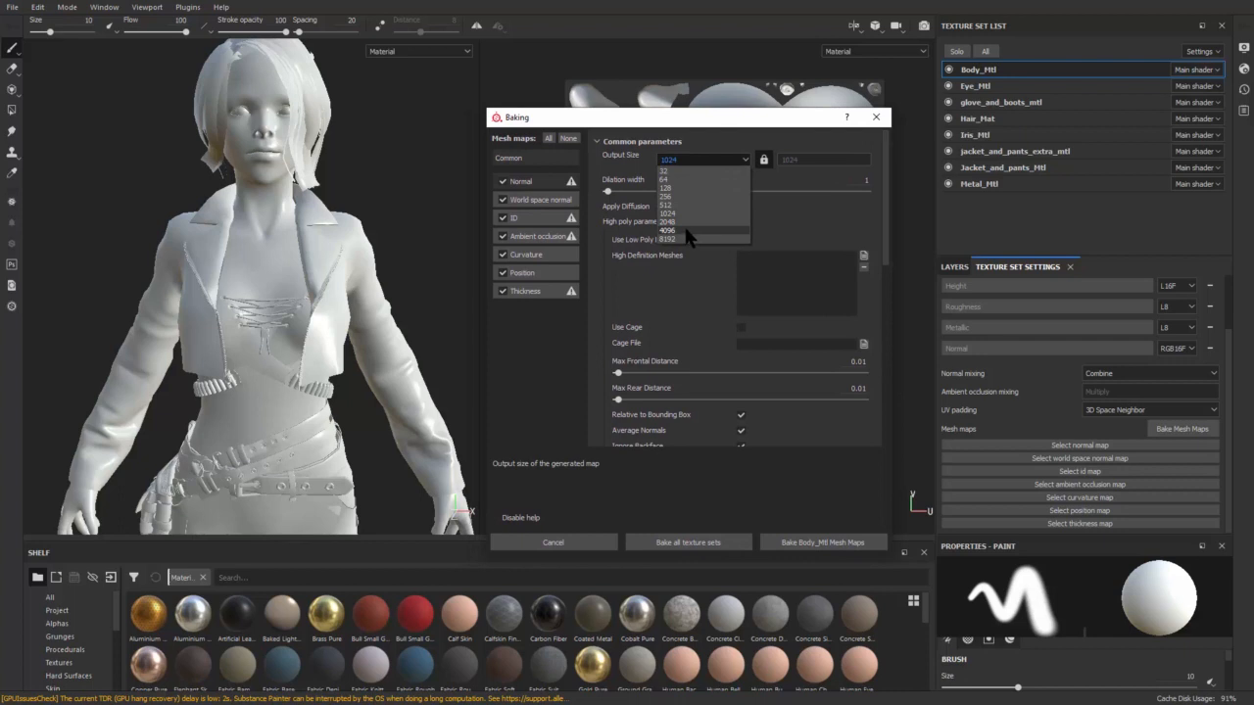
click(686, 229)
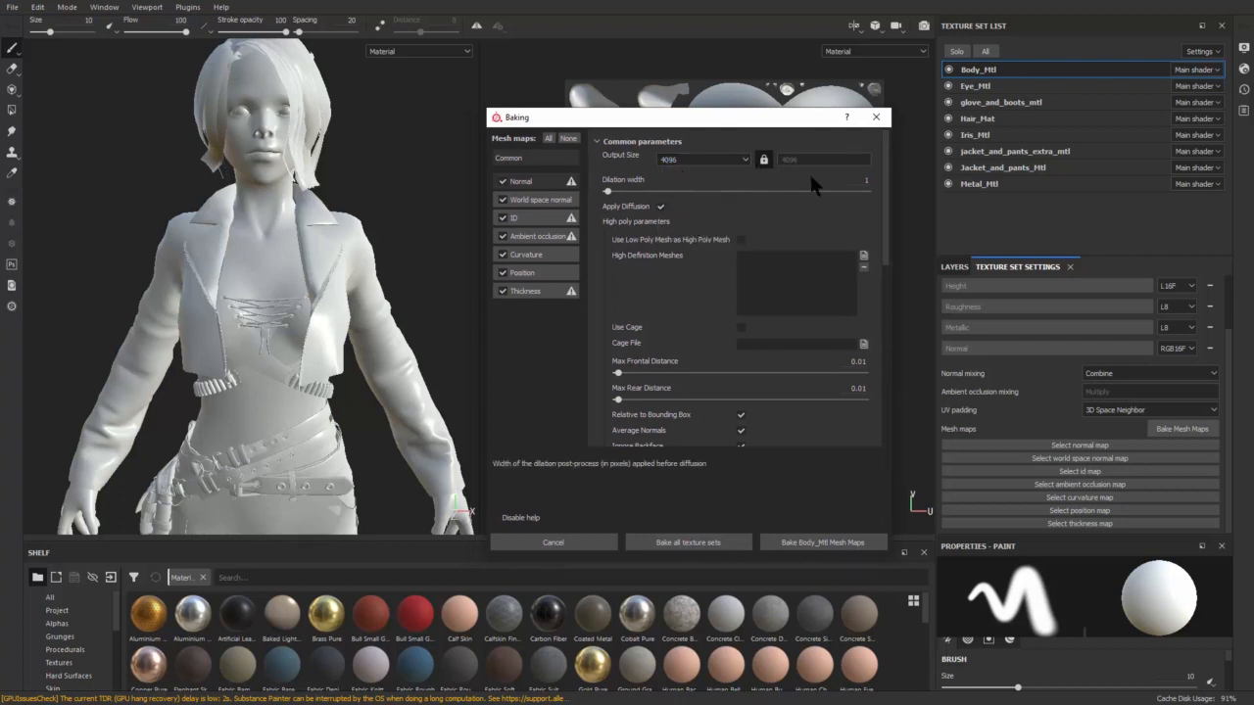
drag(751, 120, 721, 112)
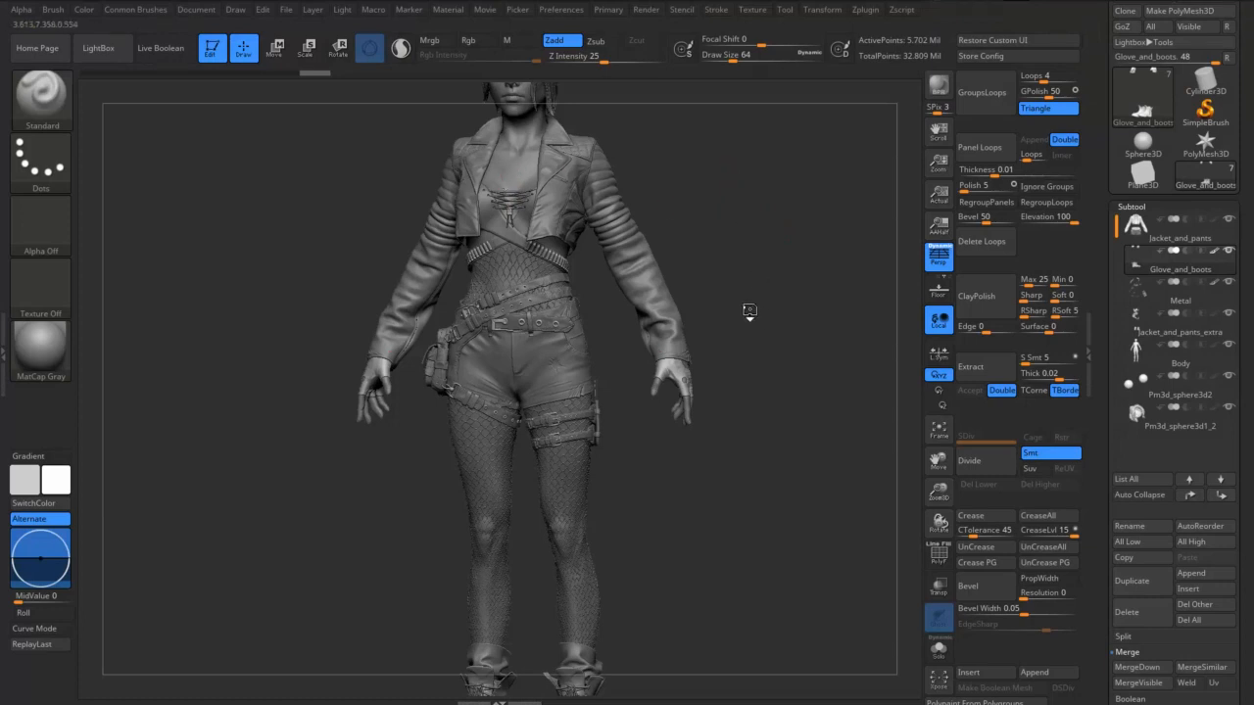
- Switch to the high-poly character in ZBrush, isolate the Body subtool and examine its sculpted detail
ctrl+right_drag(623, 173, 654, 195)
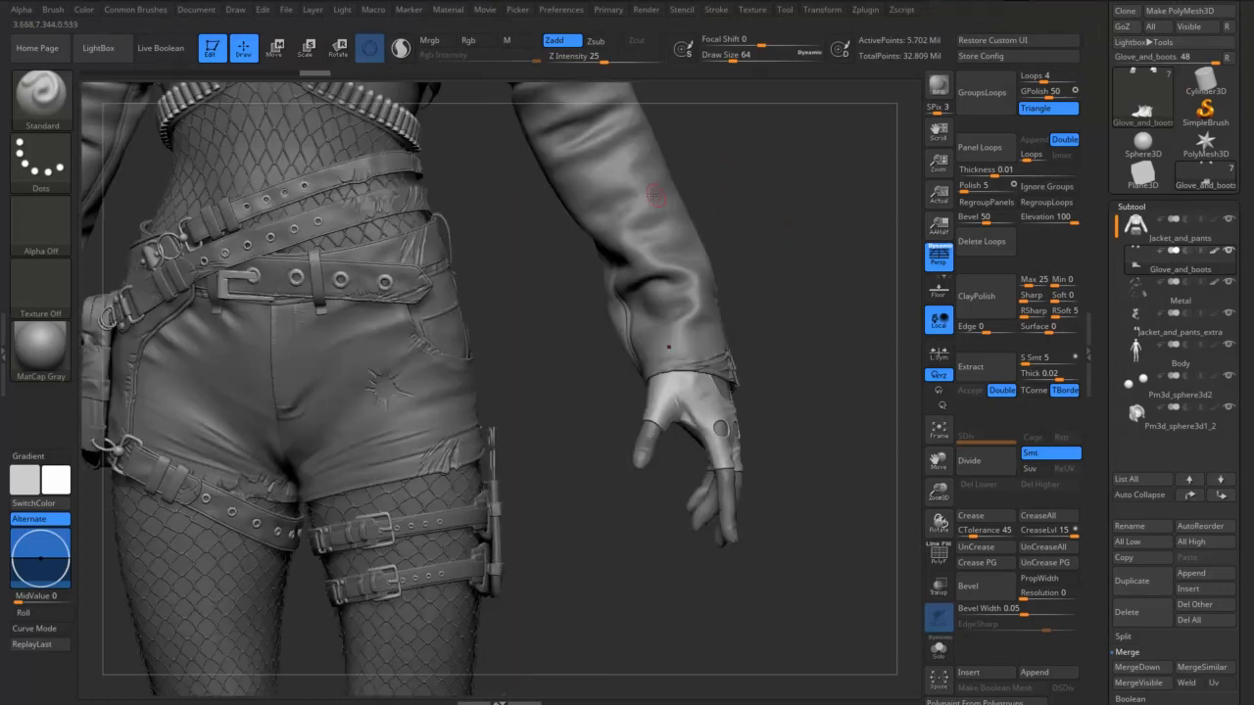
alt+right_drag(504, 183, 598, 345)
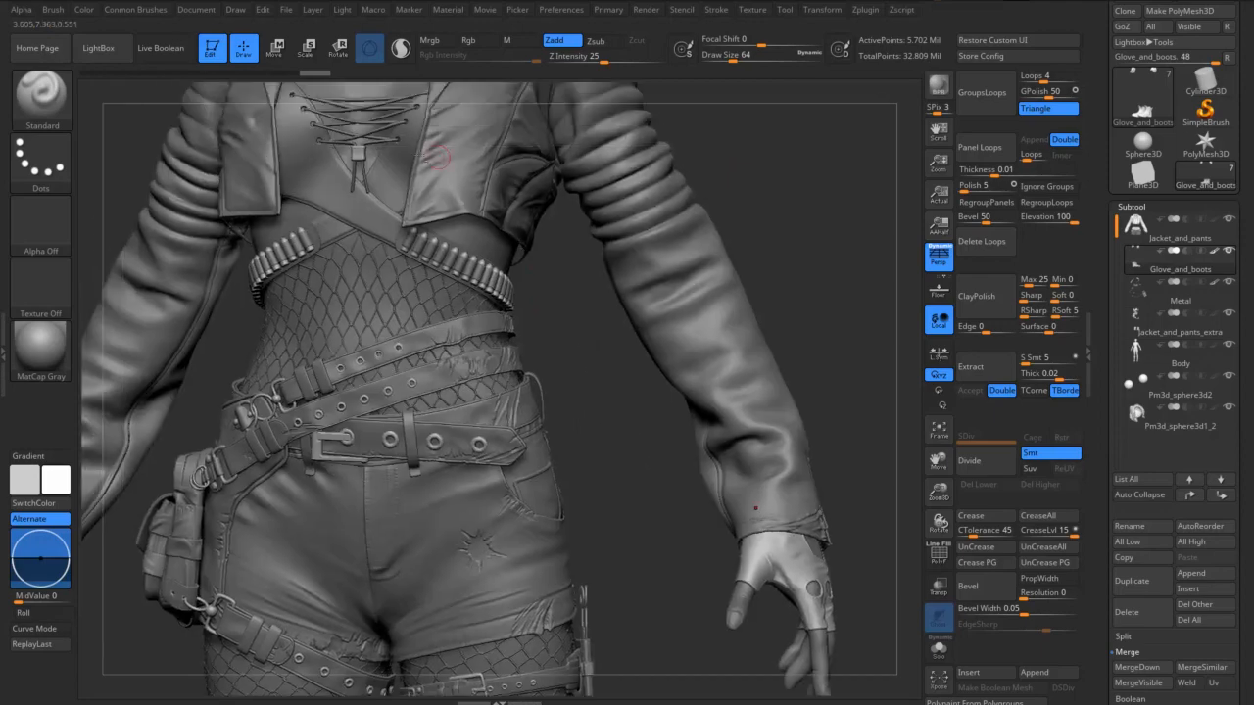
click(1136, 361)
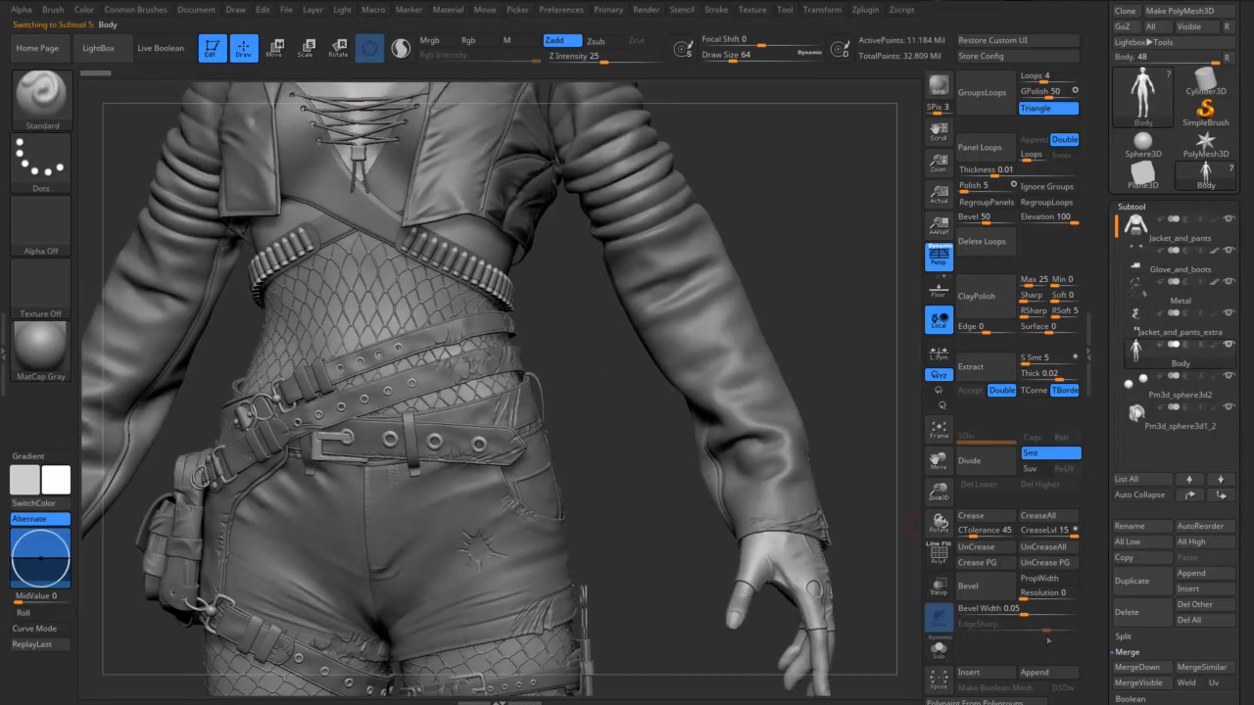
click(938, 648)
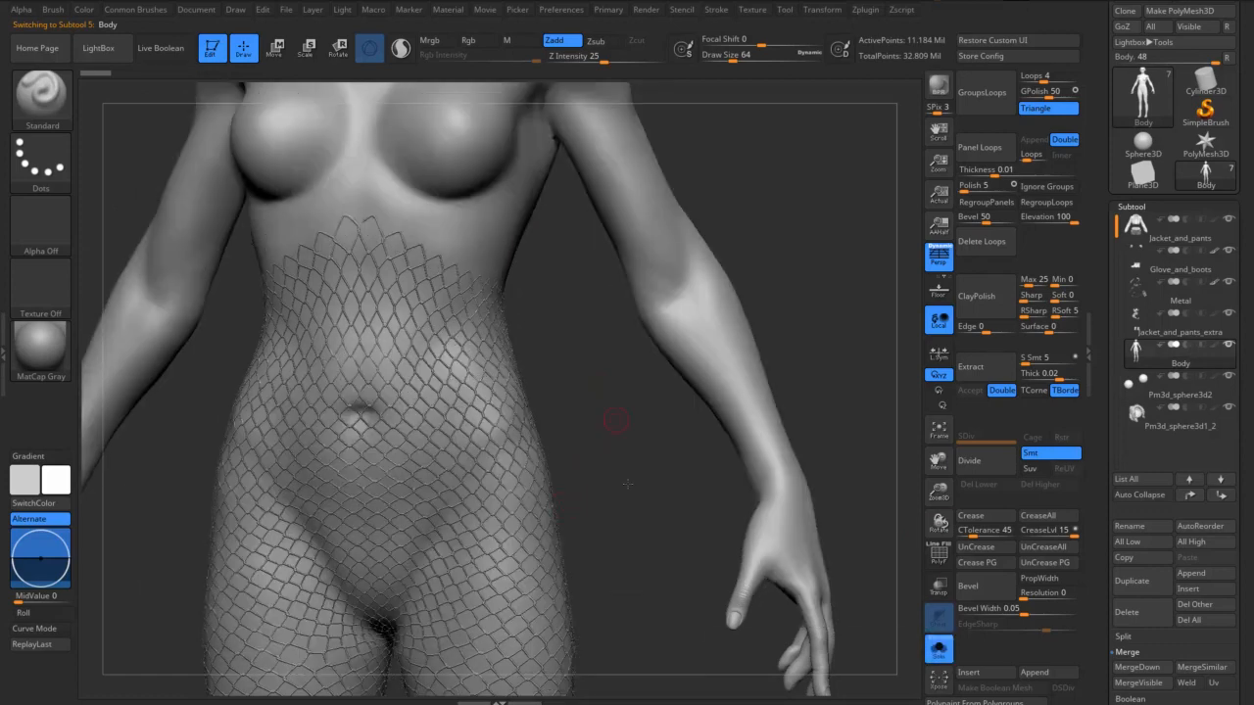
alt+drag(615, 421, 857, 330)
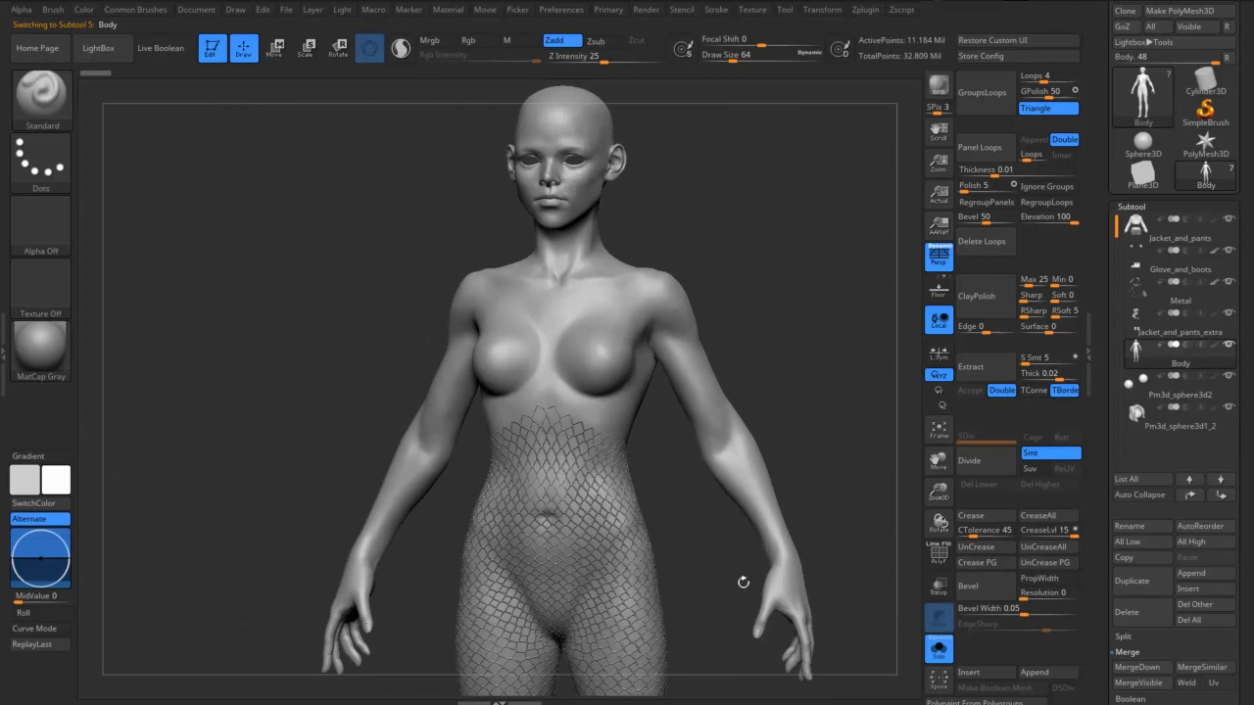
drag(758, 216, 509, 198)
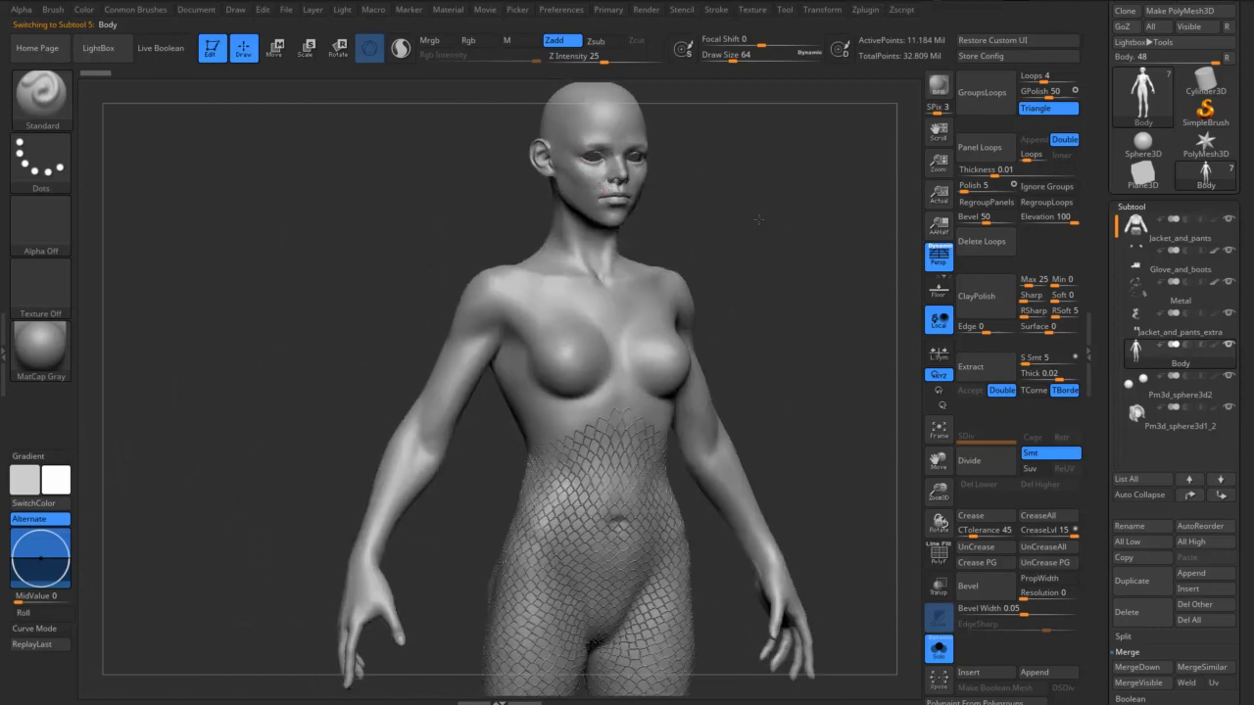
- Examine the fishnet detail on the Body subtool's waist, hips and legs from several angles
drag(758, 220, 526, 566)
alt+drag(685, 569, 545, 235)
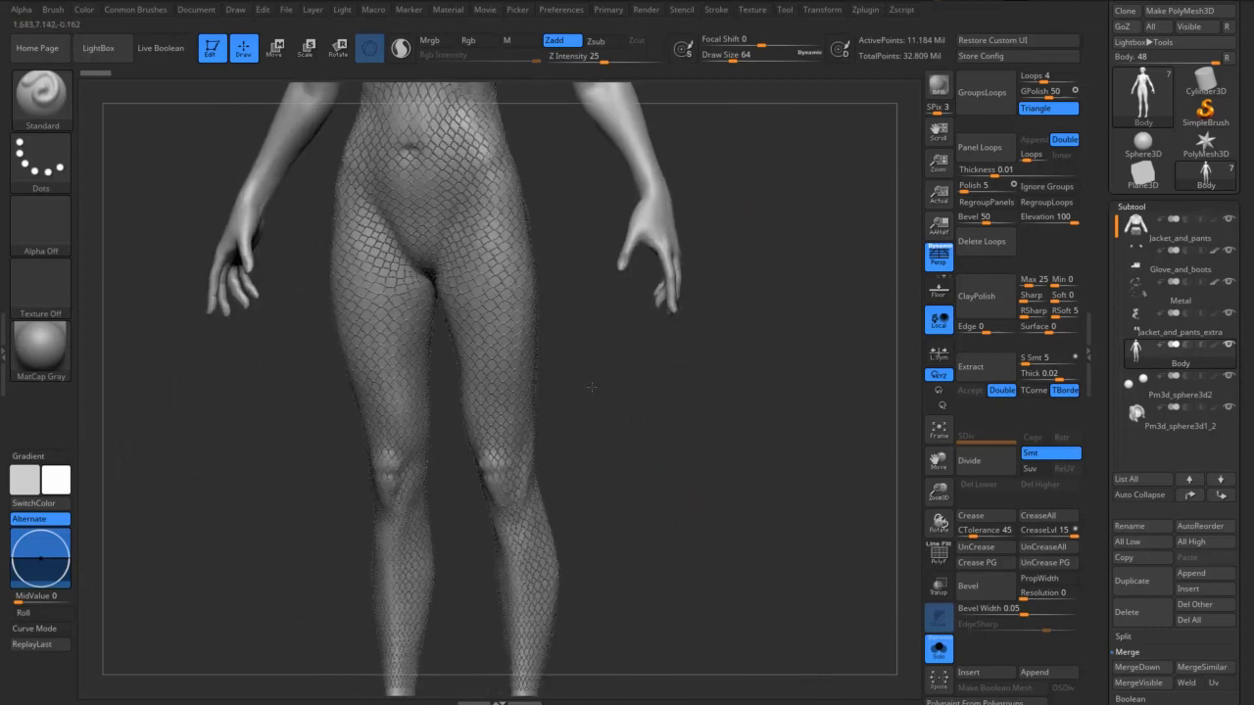
alt+drag(591, 385, 747, 367)
alt+drag(406, 222, 533, 378)
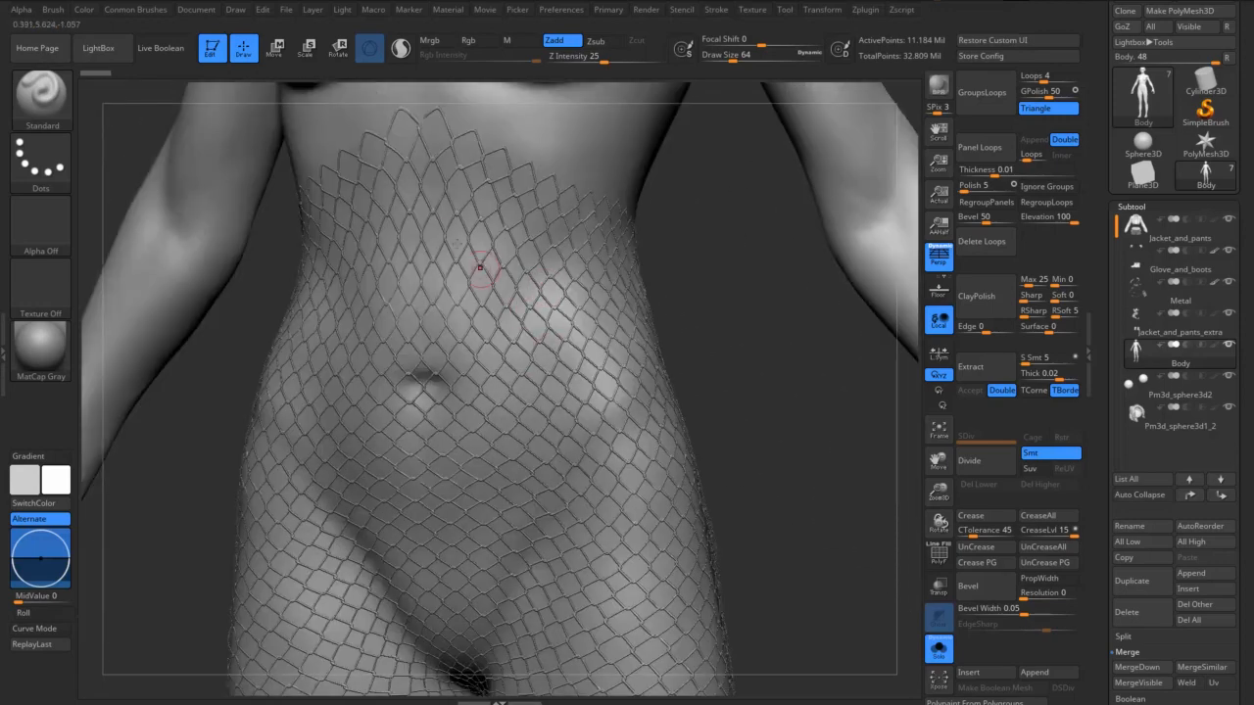
drag(735, 312, 467, 274)
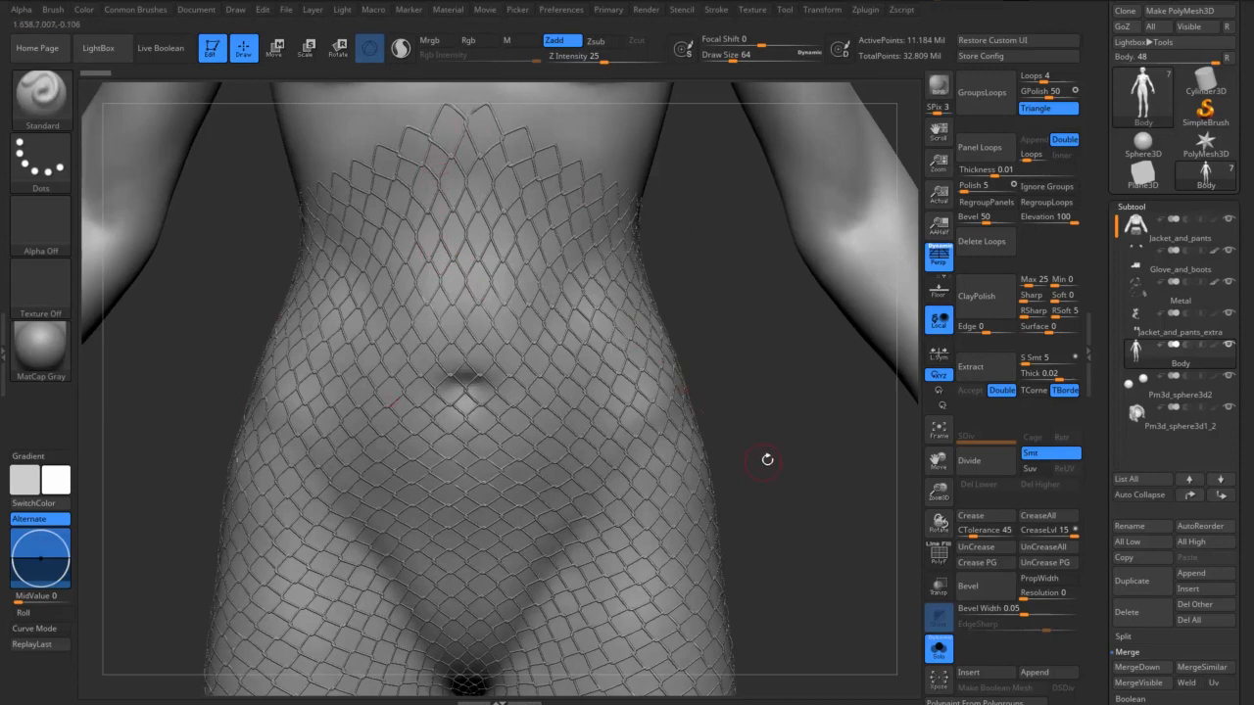
drag(750, 396, 480, 228)
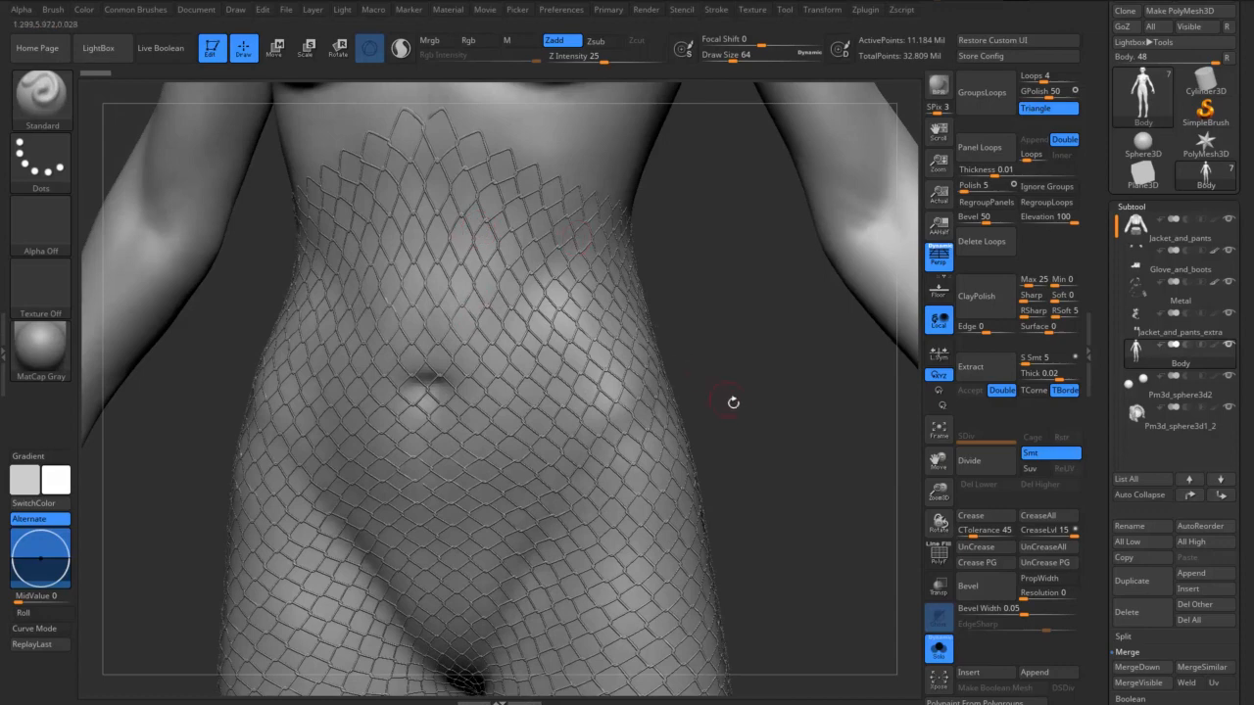
alt+drag(749, 400, 144, 228)
- Display the Body subtool's polygroup wireframe, compare it with the plain surface, and examine the groups around the fishnet, hands and head
key(shift+f)
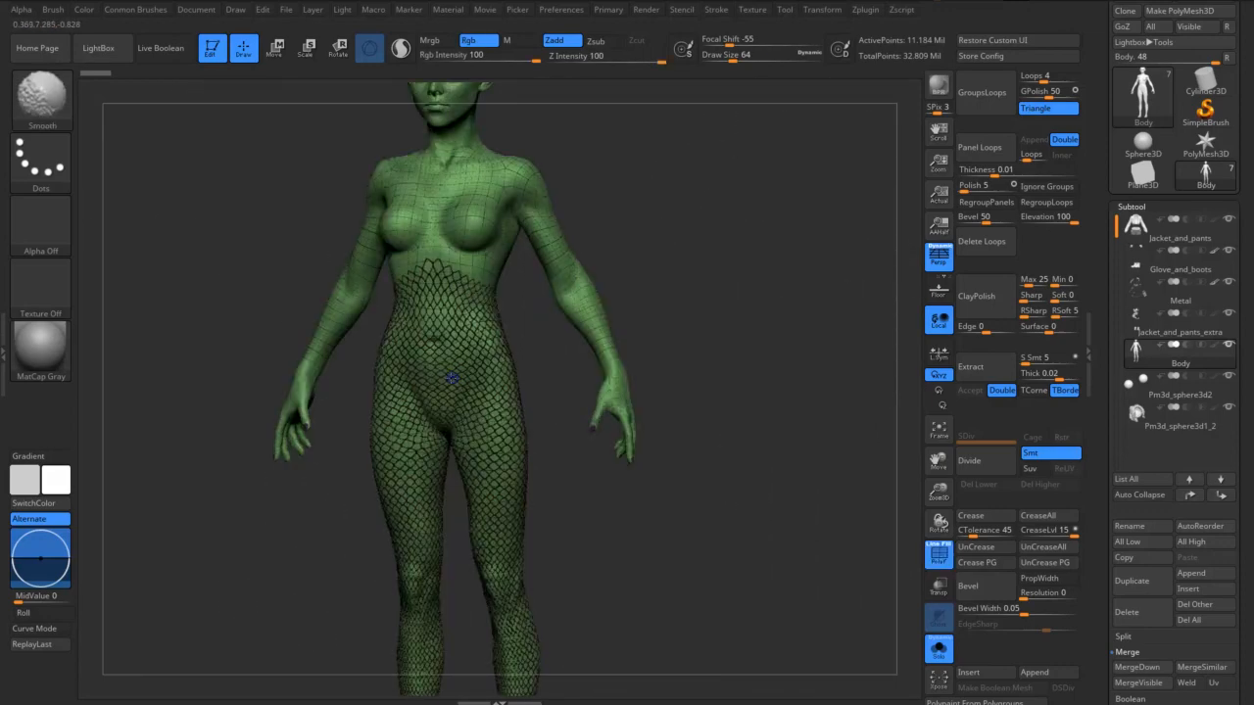
mouse_move(542, 338)
alt+mouse_down()
mouse_move(612, 406)
mouse_move(623, 445)
mouse_move(384, 299)
alt+mouse_up()
key(shift+f)
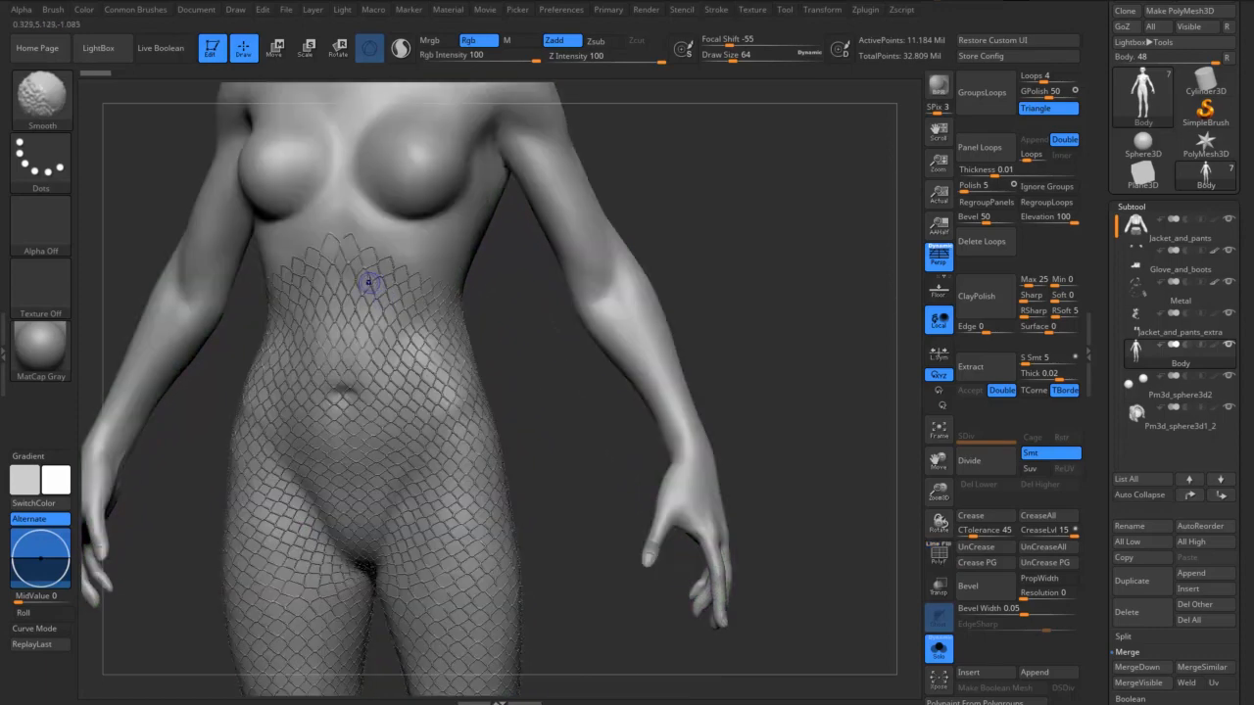
key(shift+f)
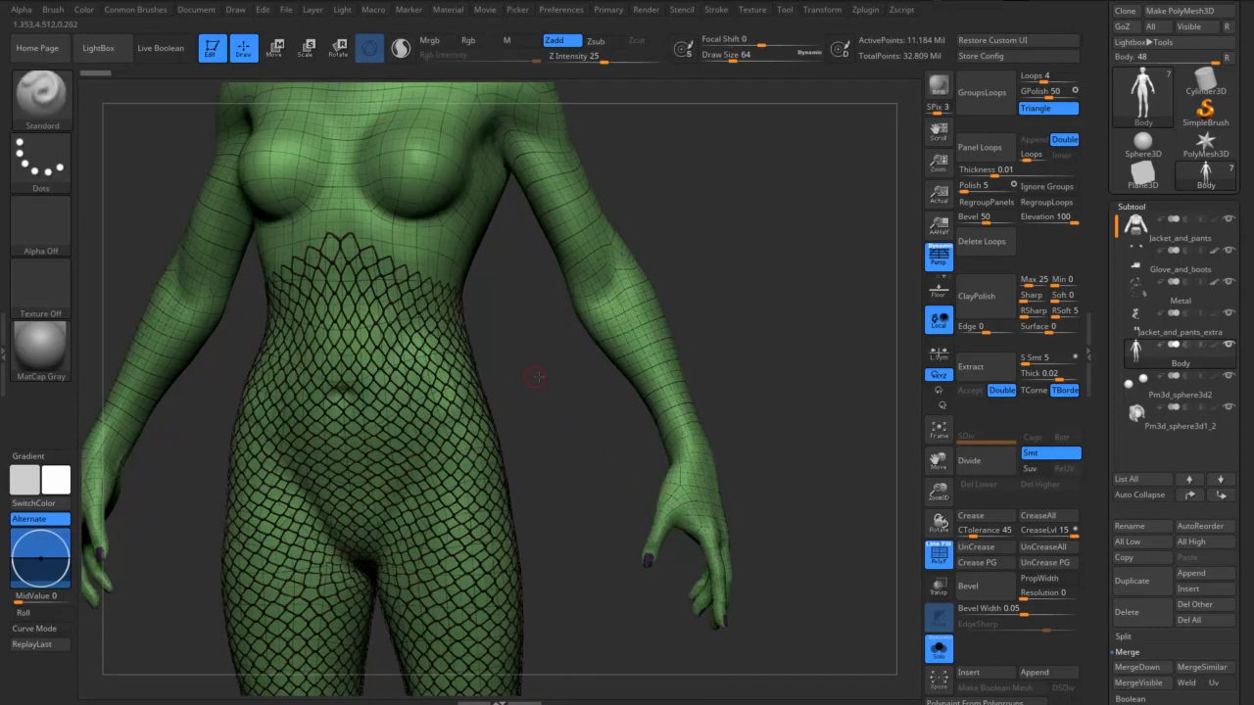
alt+drag(575, 383, 434, 434)
drag(546, 395, 304, 398)
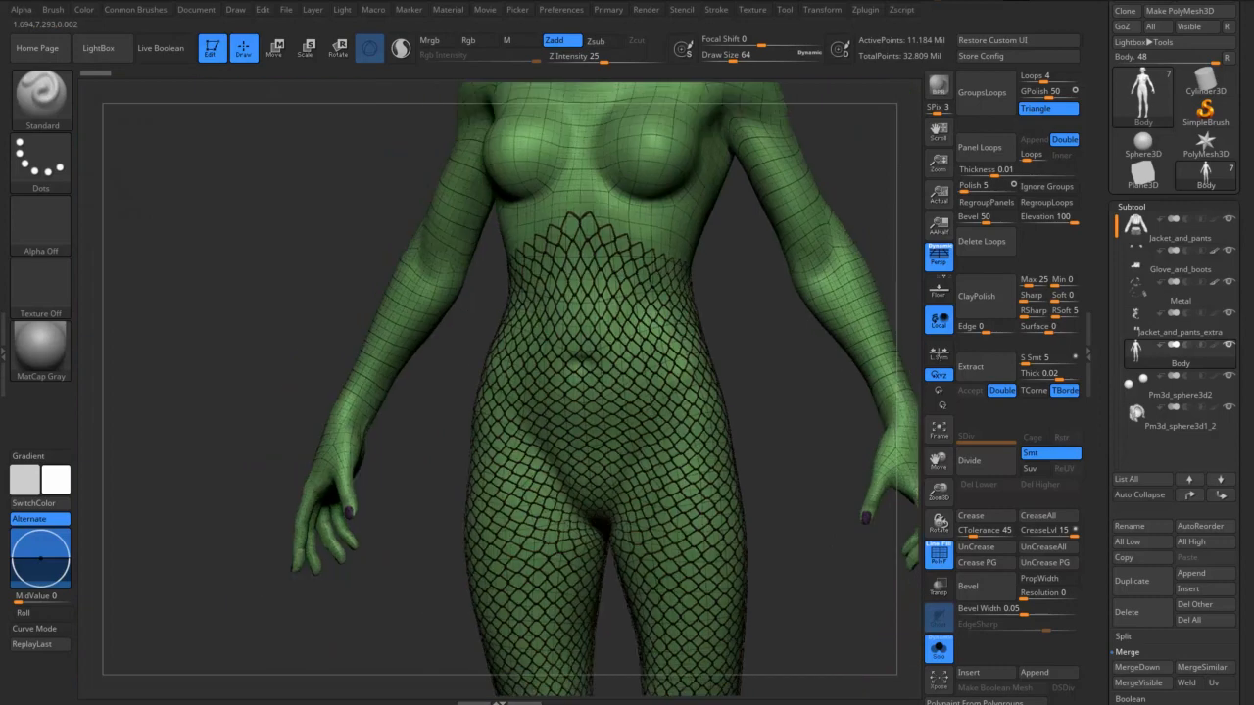
alt+drag(843, 629, 519, 603)
drag(642, 598, 530, 290)
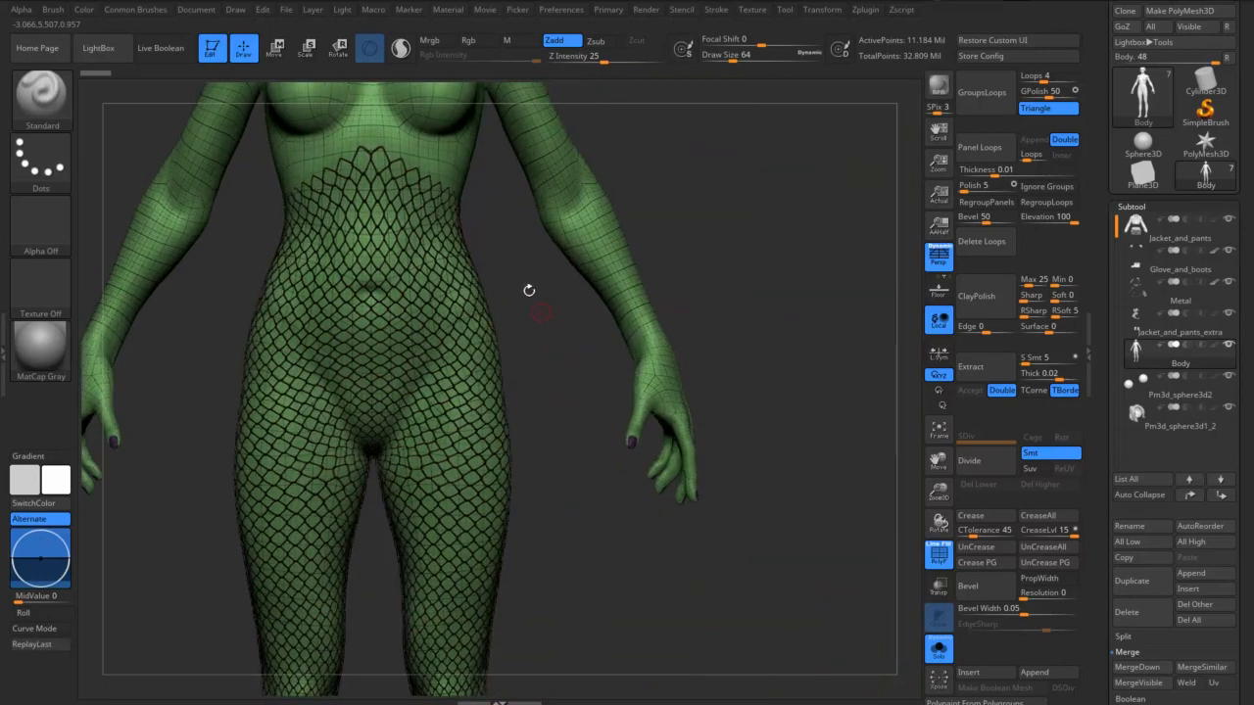
alt+drag(514, 504, 644, 382)
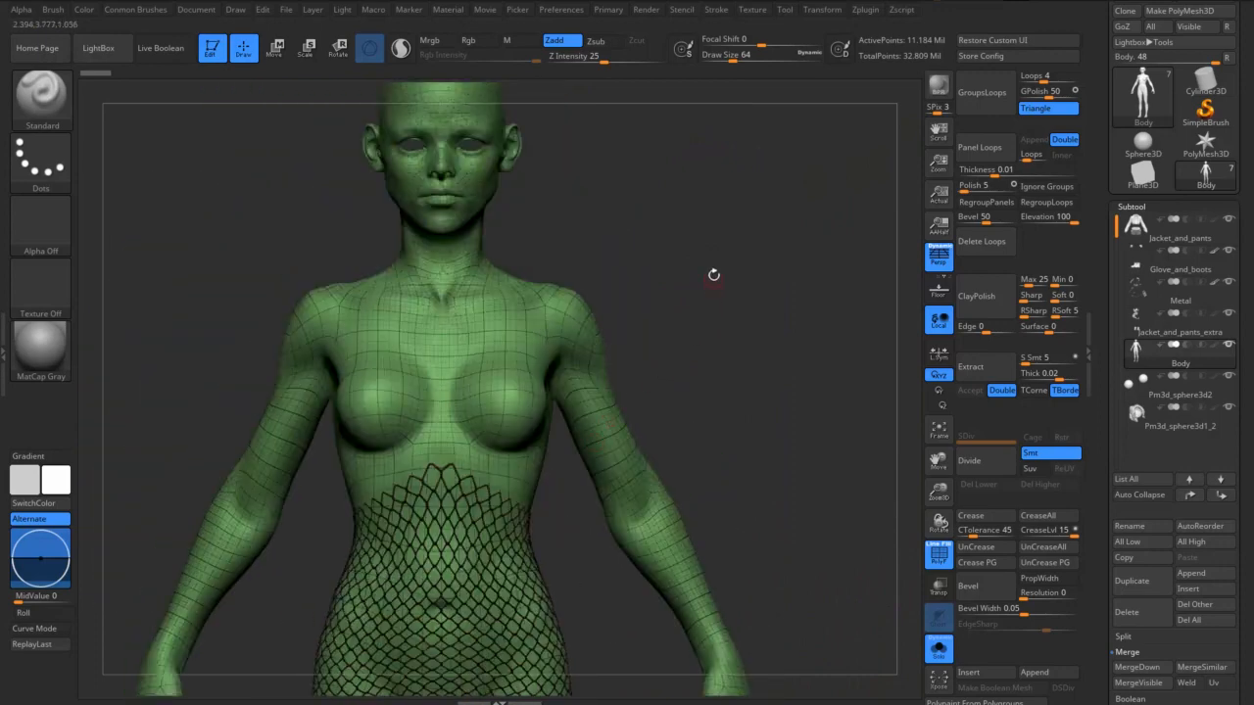
mouse_move(713, 275)
mouse_down()
mouse_move(683, 303)
mouse_move(727, 216)
mouse_move(748, 350)
mouse_move(478, 532)
mouse_move(443, 512)
mouse_up()
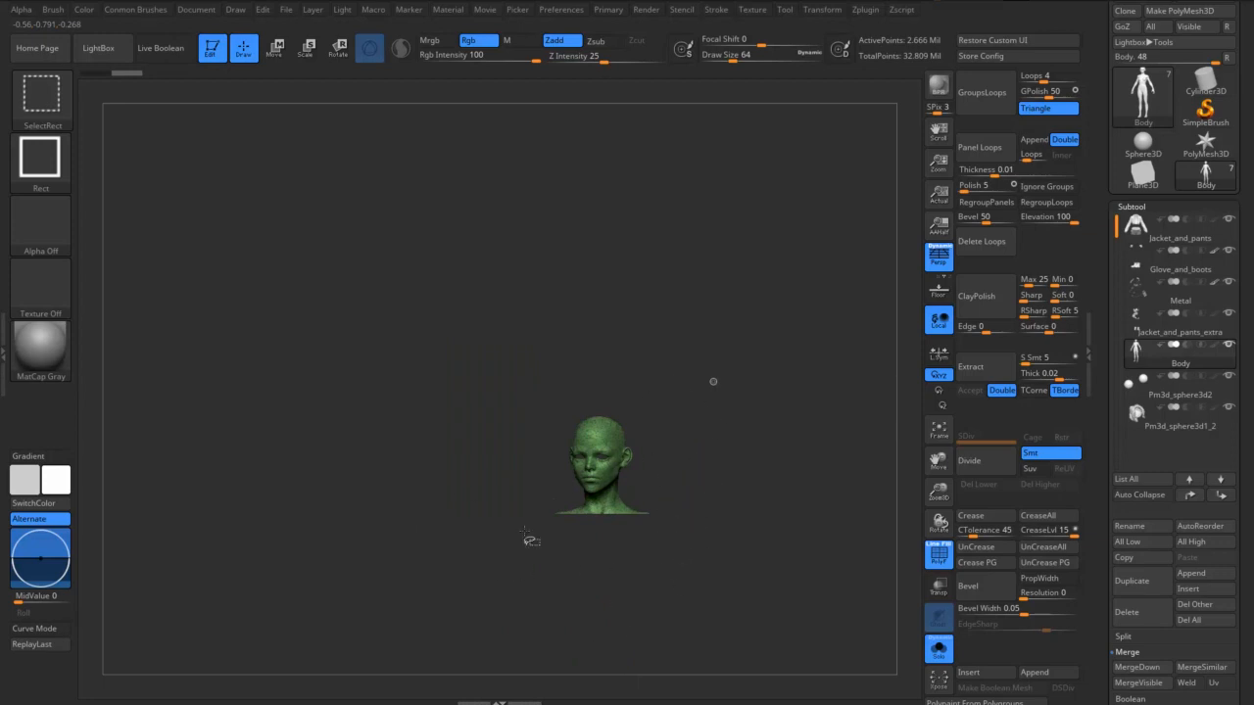
- Show only the Body's skin areas, without the fishnet and fingernails, and merge them into one polygroup
ctrl+shift+click(525, 334)
alt+drag(757, 433, 700, 272)
mouse_move(721, 352)
alt+mouse_down()
mouse_move(718, 278)
mouse_move(693, 268)
alt+mouse_up()
key(ctrl+w)
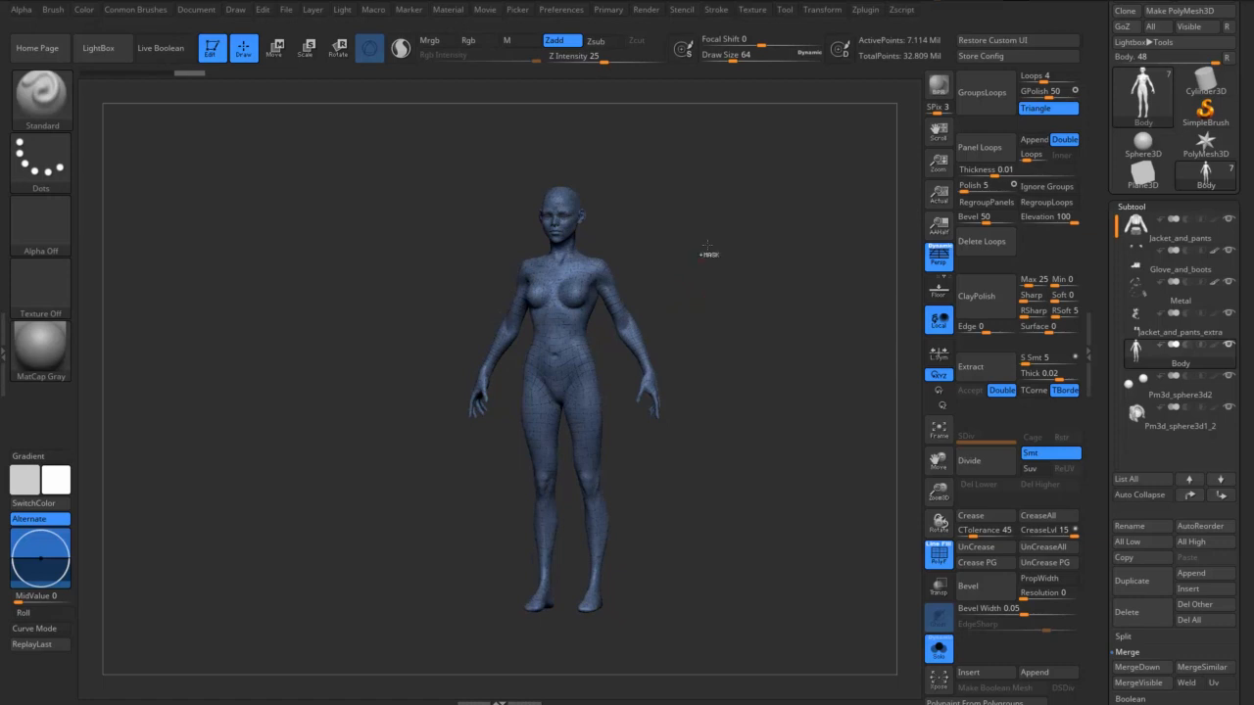
- Invert the visibility to isolate the fishnet and fingernails, and merge them into a single polygroup
ctrl+shift+drag(725, 179, 790, 267)
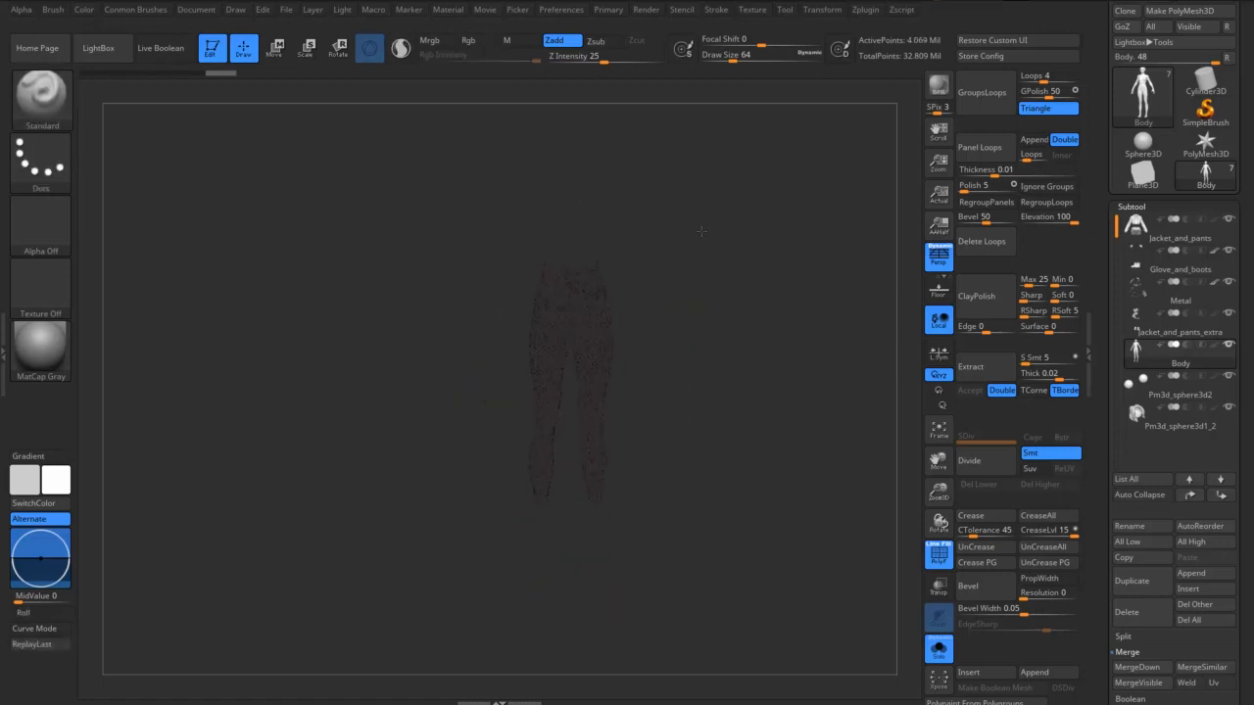
key(f)
drag(770, 291, 749, 269)
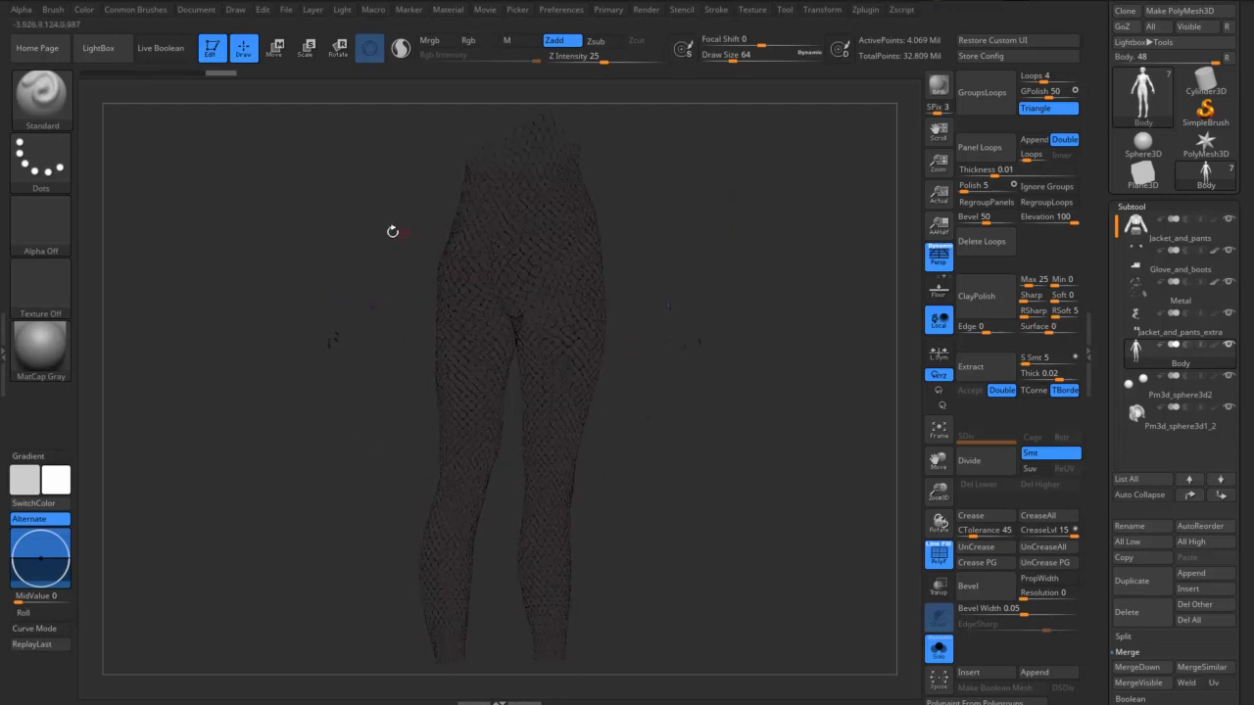
drag(391, 231, 475, 189)
key(ctrl)
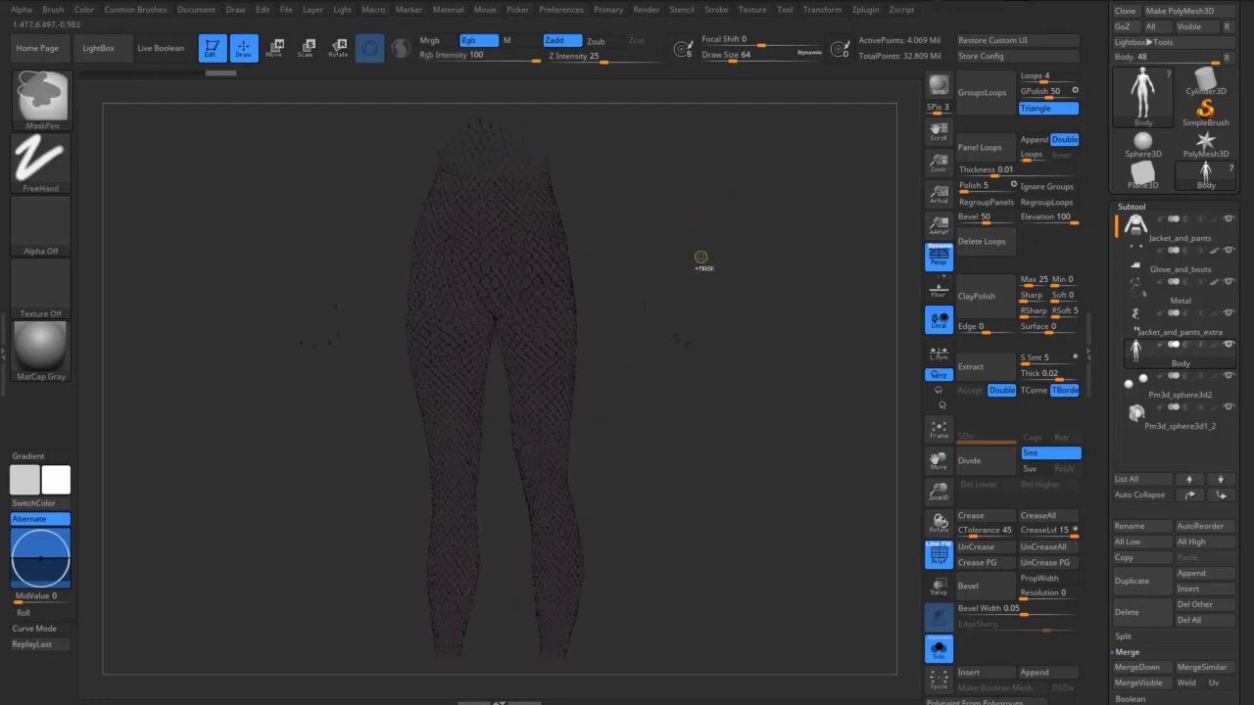
key(ctrl+w)
- Mask the fingernails of both hands and assign them to their own polygroup
mouse_move(193, 344)
mouse_down()
mouse_move(257, 345)
mouse_move(207, 346)
mouse_up()
key(ctrl)
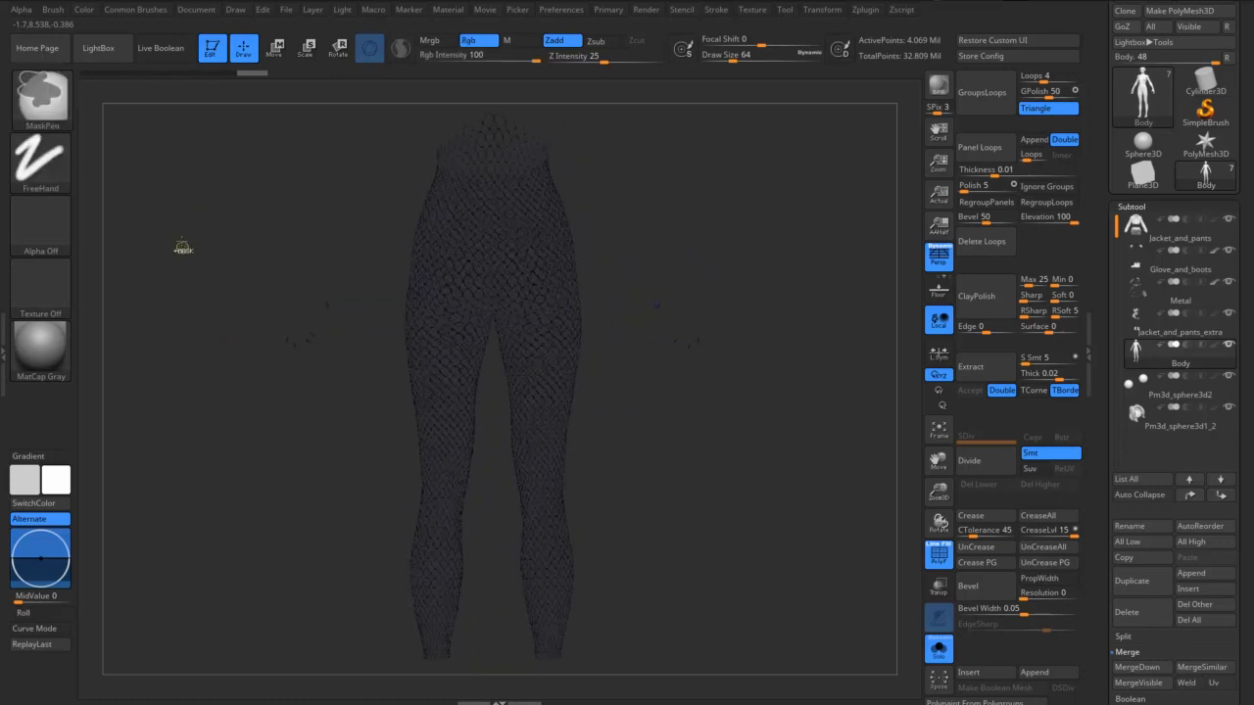
ctrl+drag(186, 240, 380, 429)
ctrl+drag(628, 250, 809, 459)
key(ctrl+w)
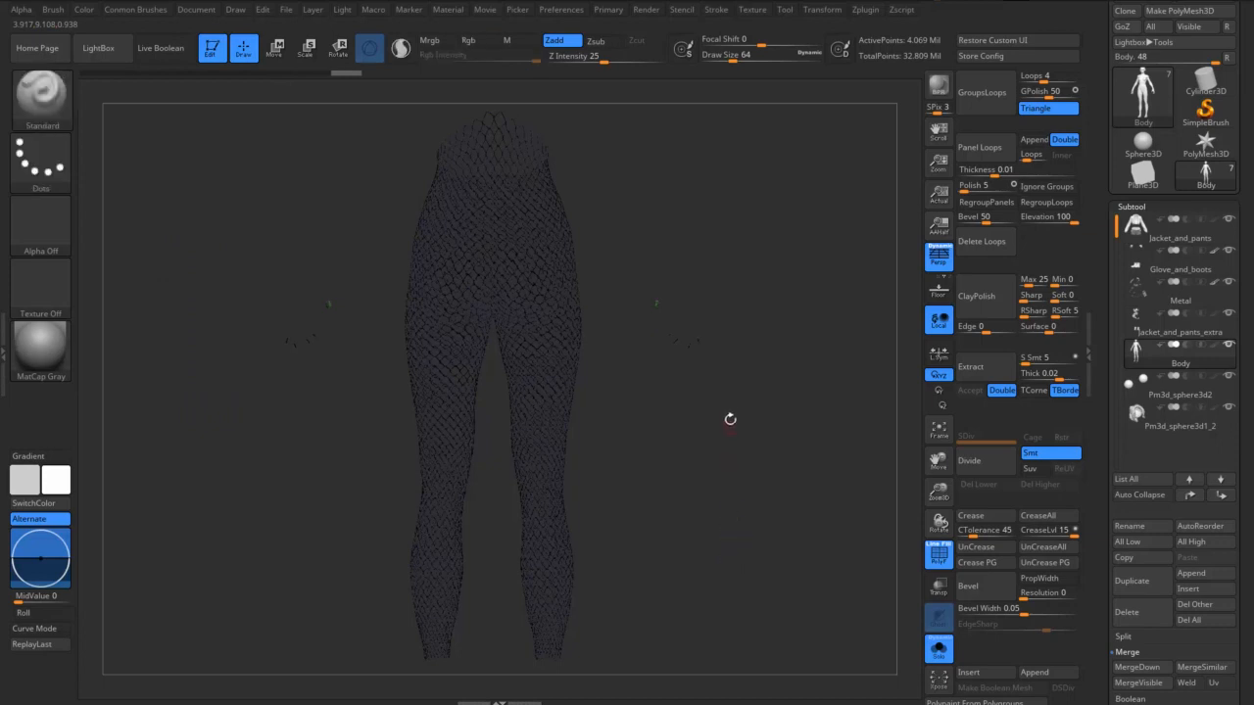
- Unhide the whole Body subtool, turn off the polygroup wireframe and examine the figure from several angles
mouse_move(731, 419)
mouse_down()
mouse_move(669, 397)
mouse_move(722, 394)
mouse_up()
key(ctrl+shift)
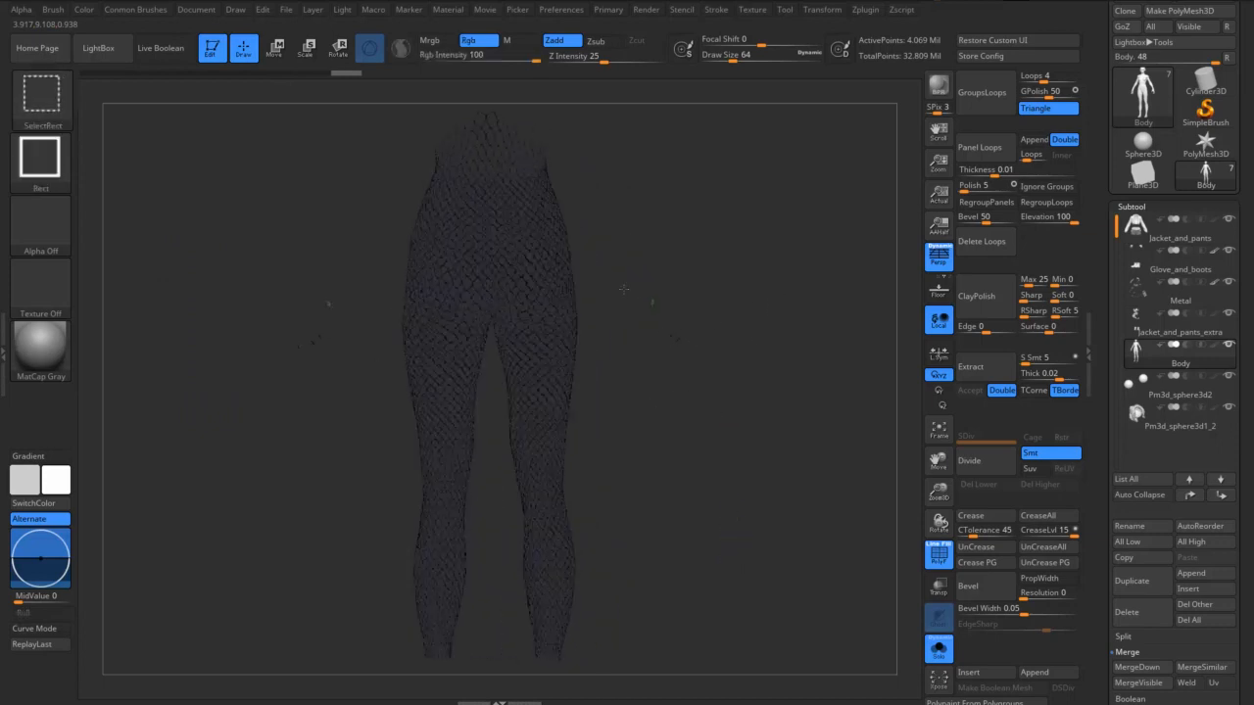
ctrl+shift+click(637, 378)
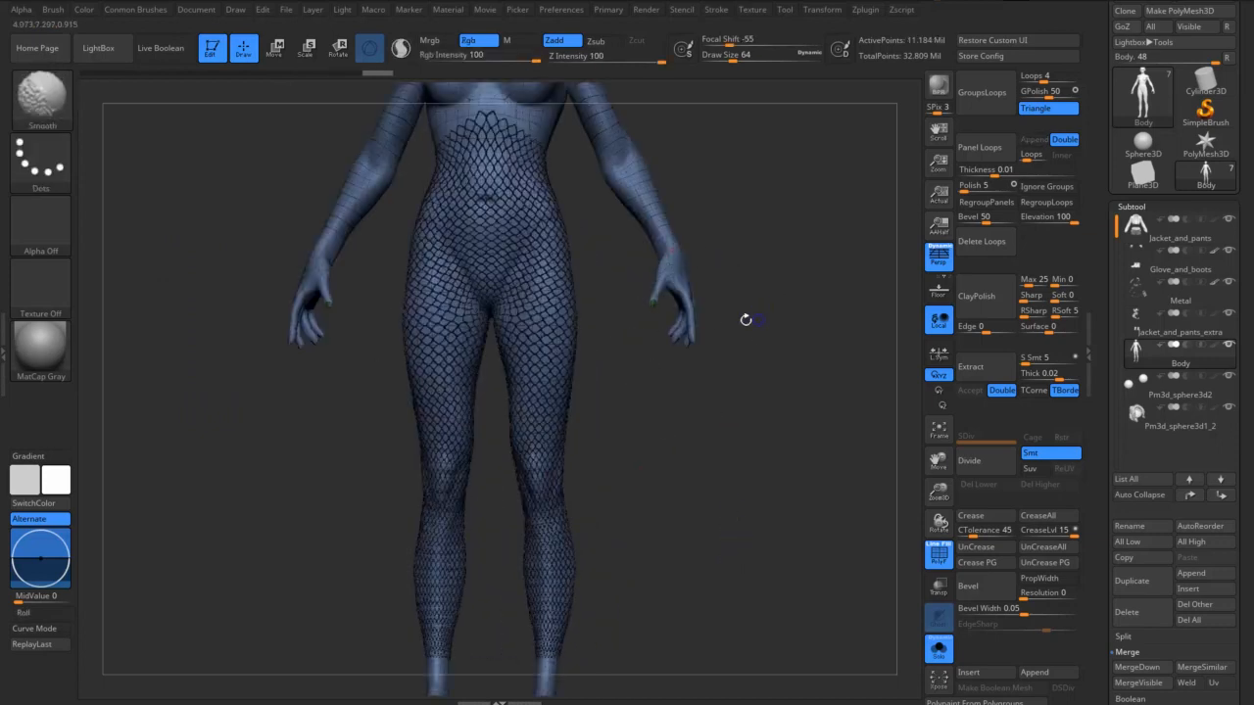
key(shift+f)
alt+drag(755, 146, 573, 263)
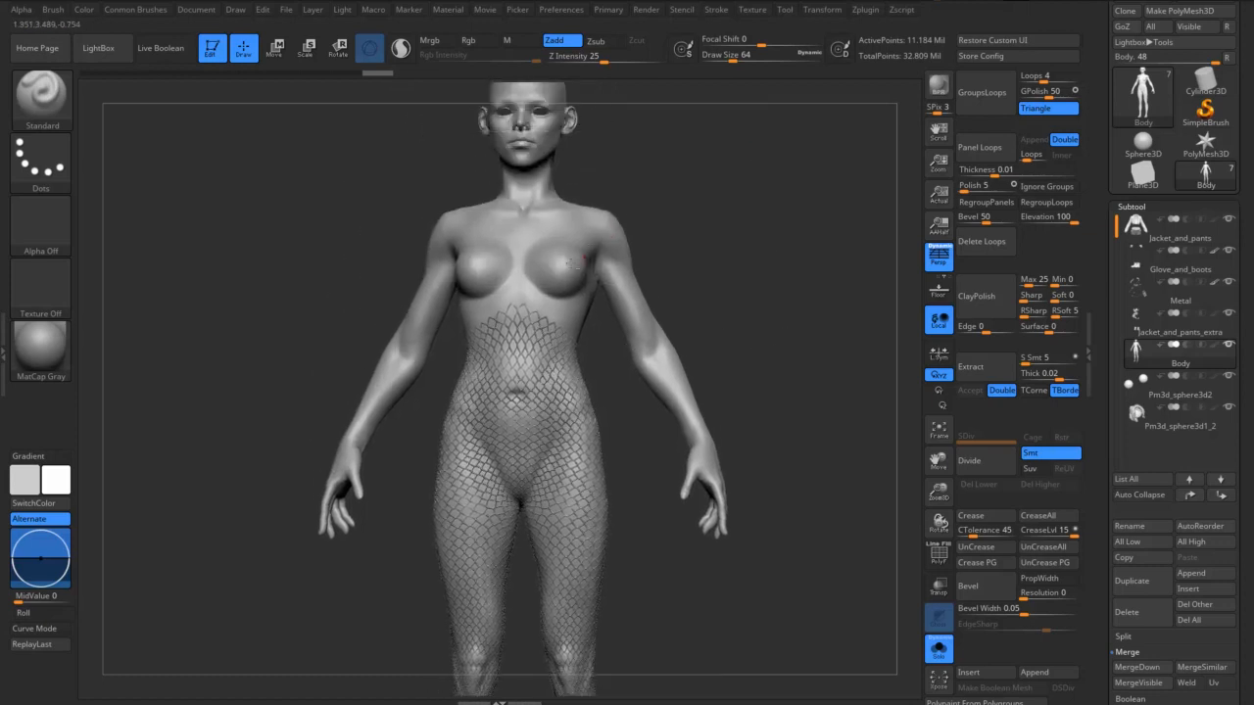
drag(771, 283, 724, 363)
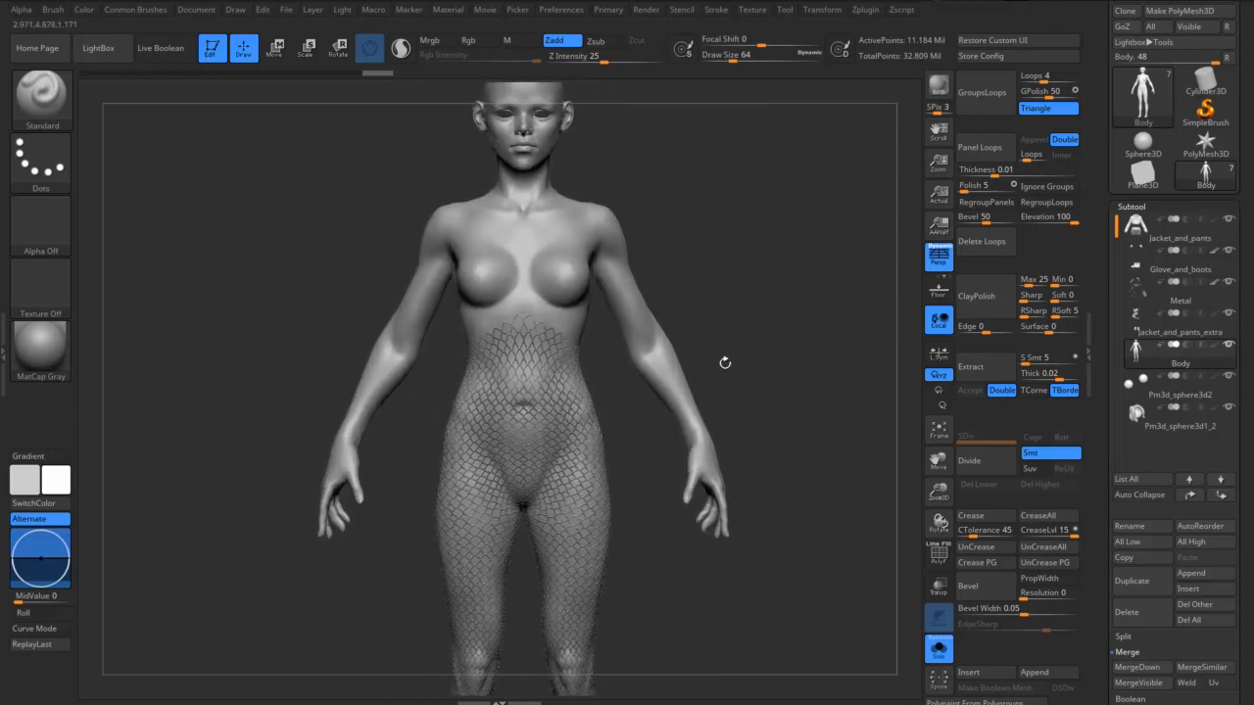
drag(833, 270, 543, 277)
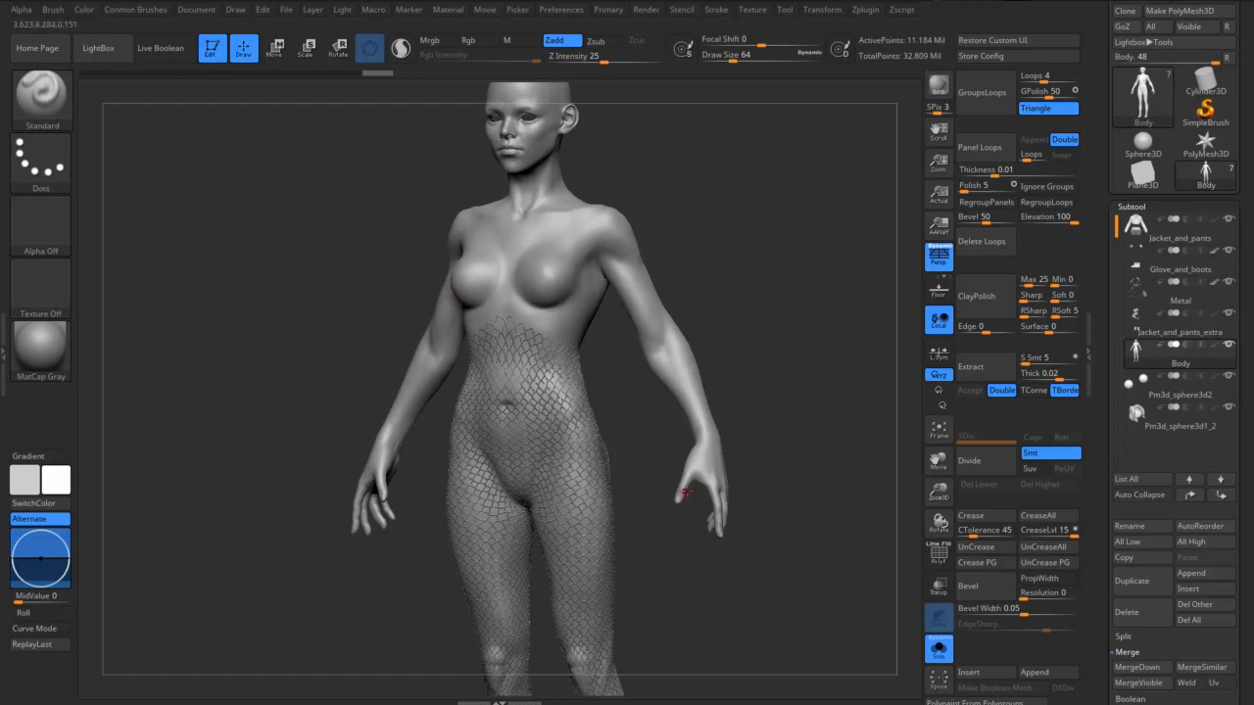
drag(831, 392, 842, 408)
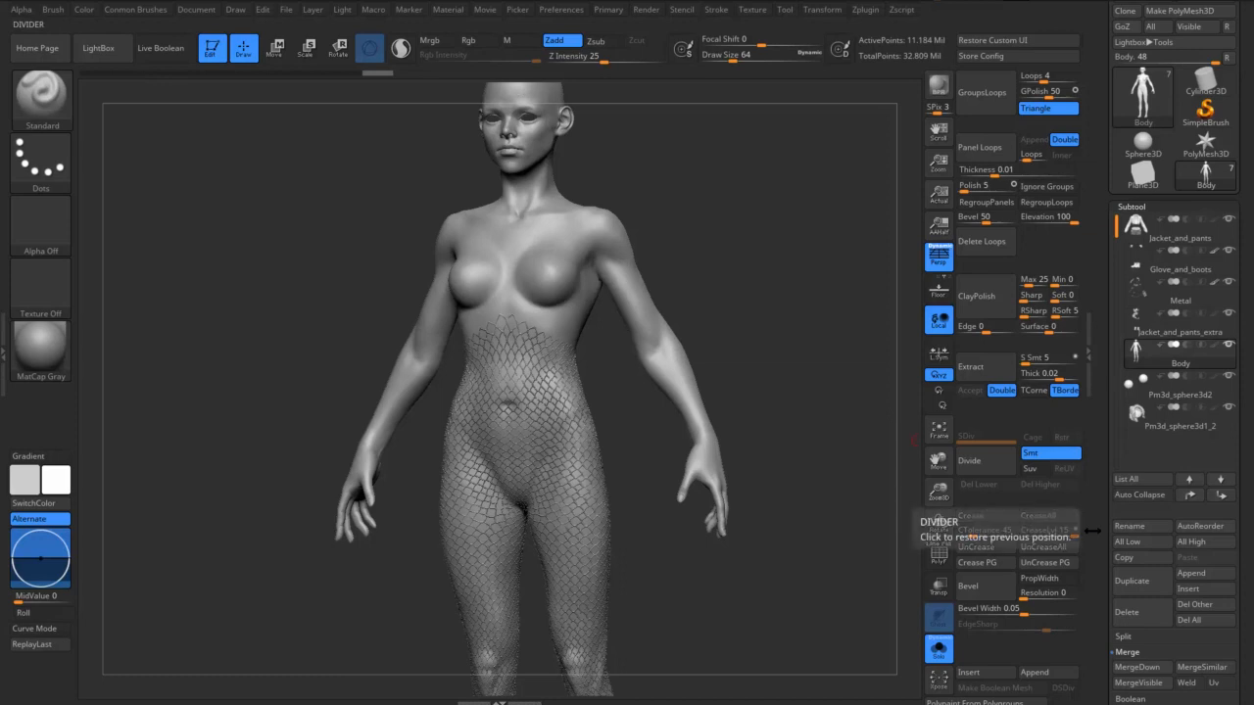
- Generate polypaint on the Body subtool from its polygroups
drag(1100, 531, 1137, 545)
click(1131, 390)
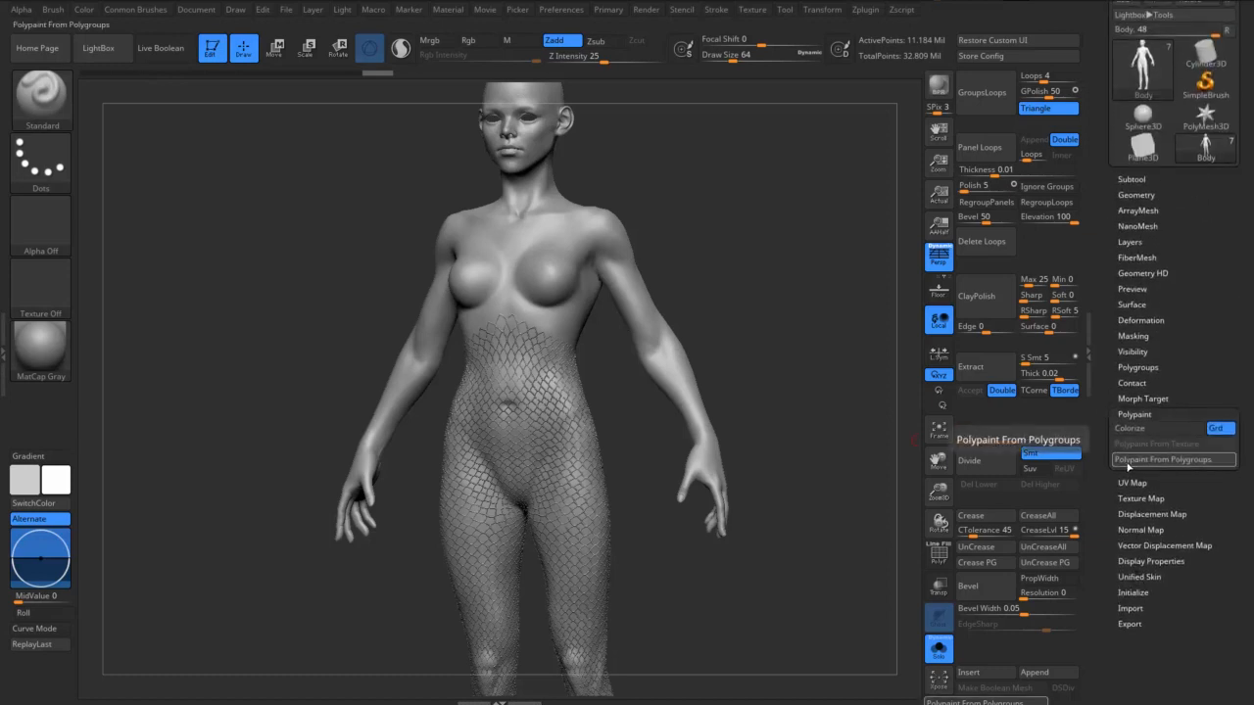
drag(1128, 474, 1138, 486)
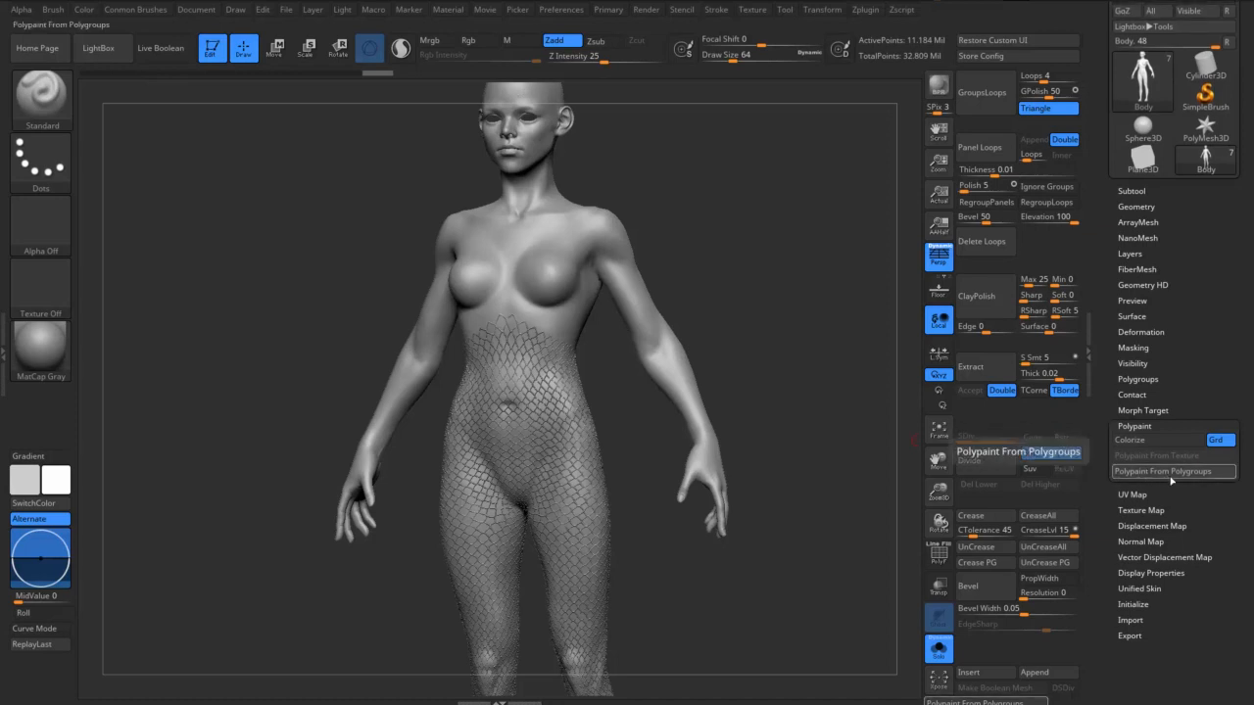
click(1164, 474)
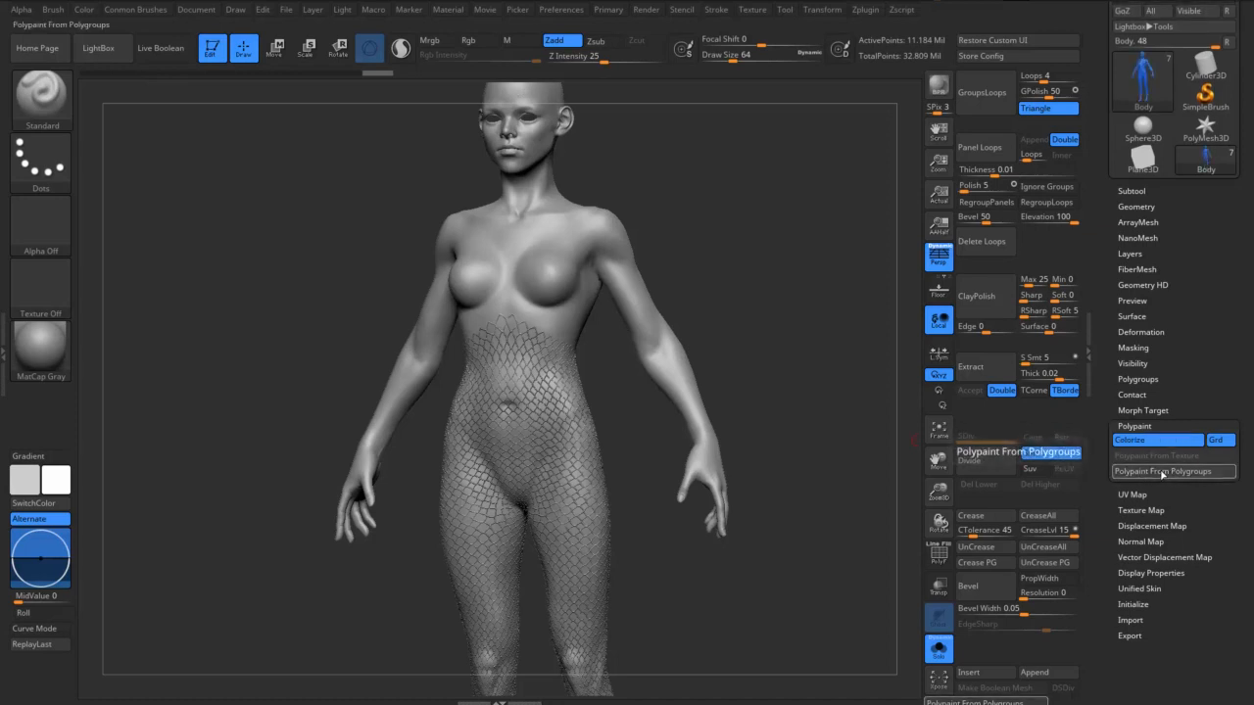
- Examine how the polypaint colours separate the skin, fishnet and fingernails on the Body
drag(793, 278, 839, 393)
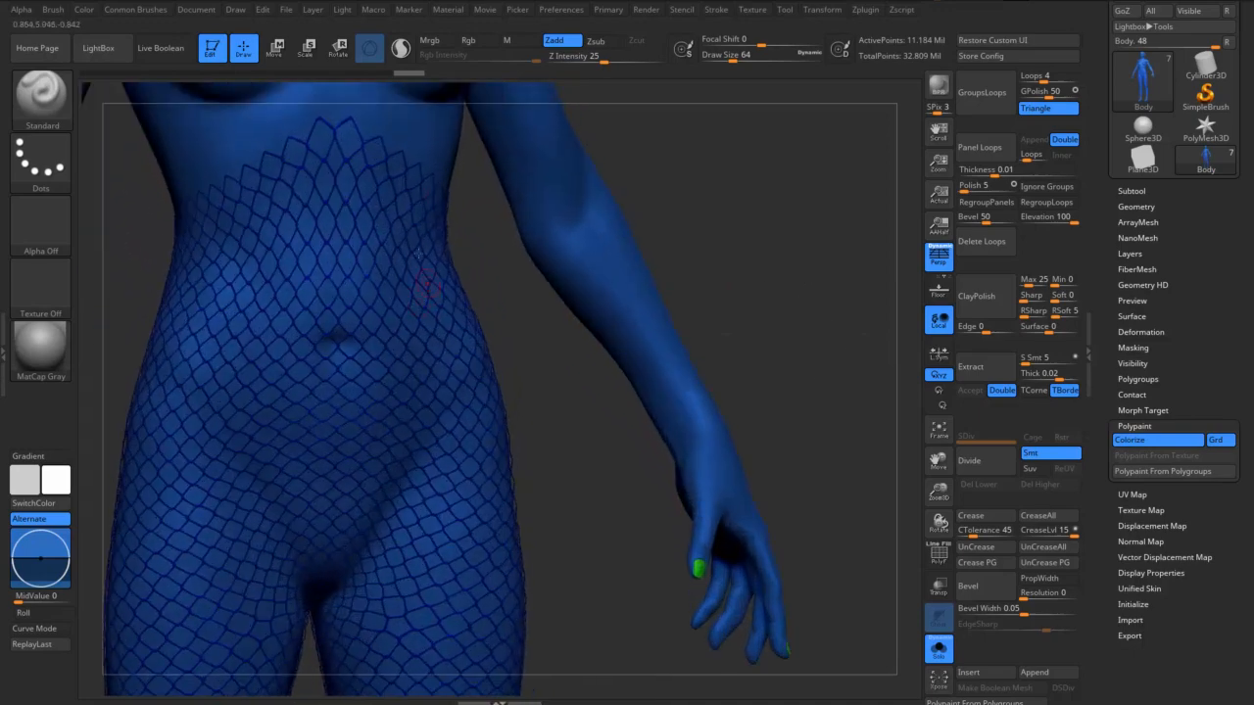
drag(786, 285, 754, 206)
drag(722, 338, 647, 286)
drag(676, 333, 753, 352)
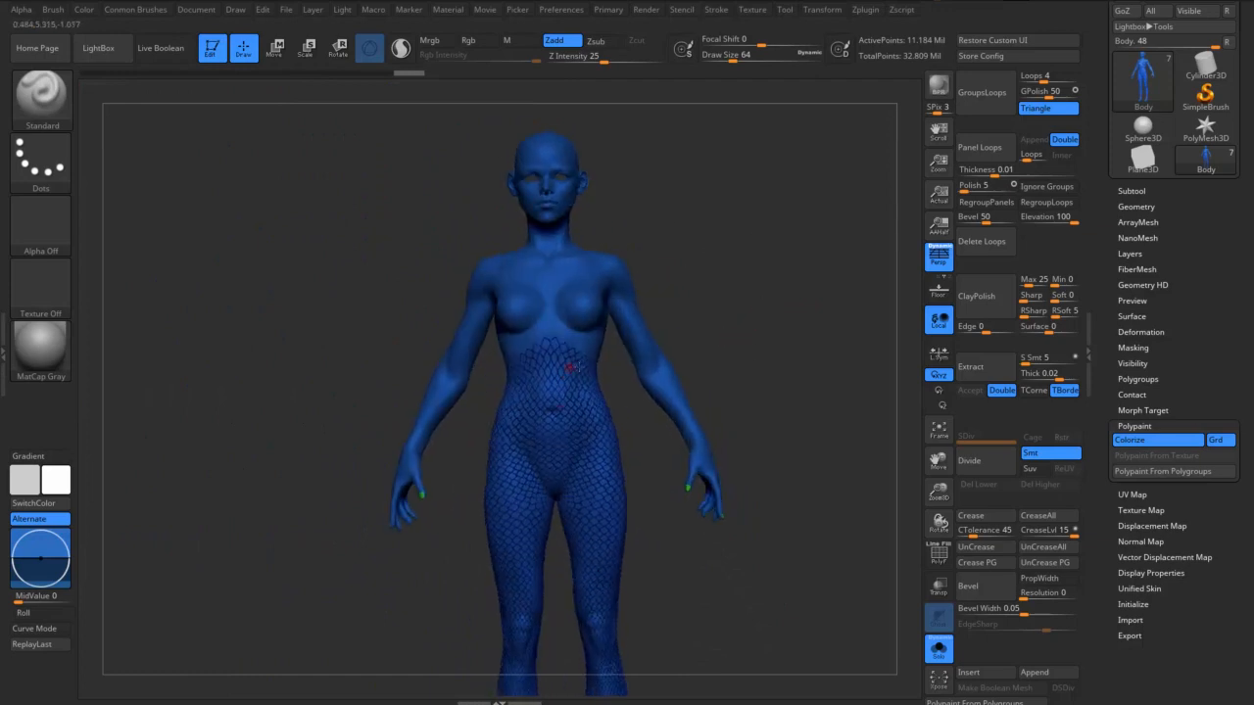
drag(739, 273, 774, 377)
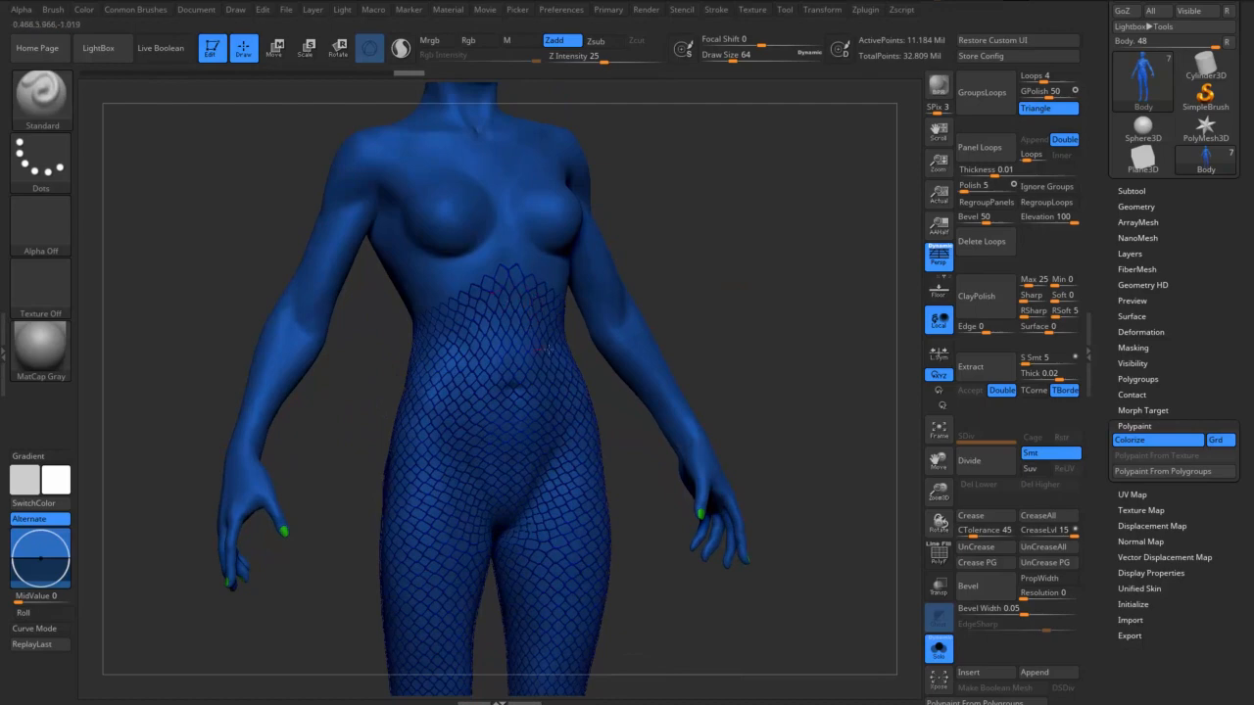
- Undo the polypaint generated from the polygroups on the Body subtool
key(ctrl)
key(ctrl+z)
key(ctrl+z)
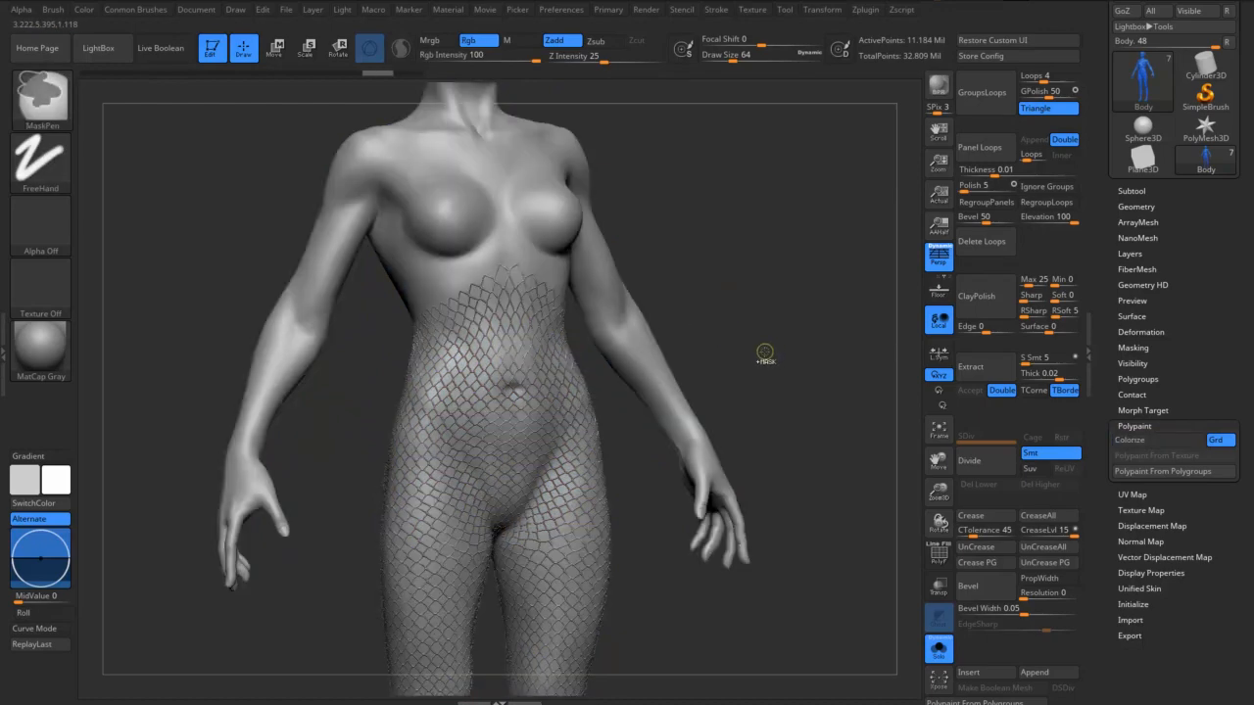
- Return to the isolated fishnet with polygroup display on, and mask and regroup it repeatedly to get a polygroup colour distinct from the skin
mouse_move(754, 351)
alt+mouse_down()
mouse_move(703, 317)
mouse_move(721, 331)
mouse_move(744, 228)
alt+mouse_up()
key(shift+f)
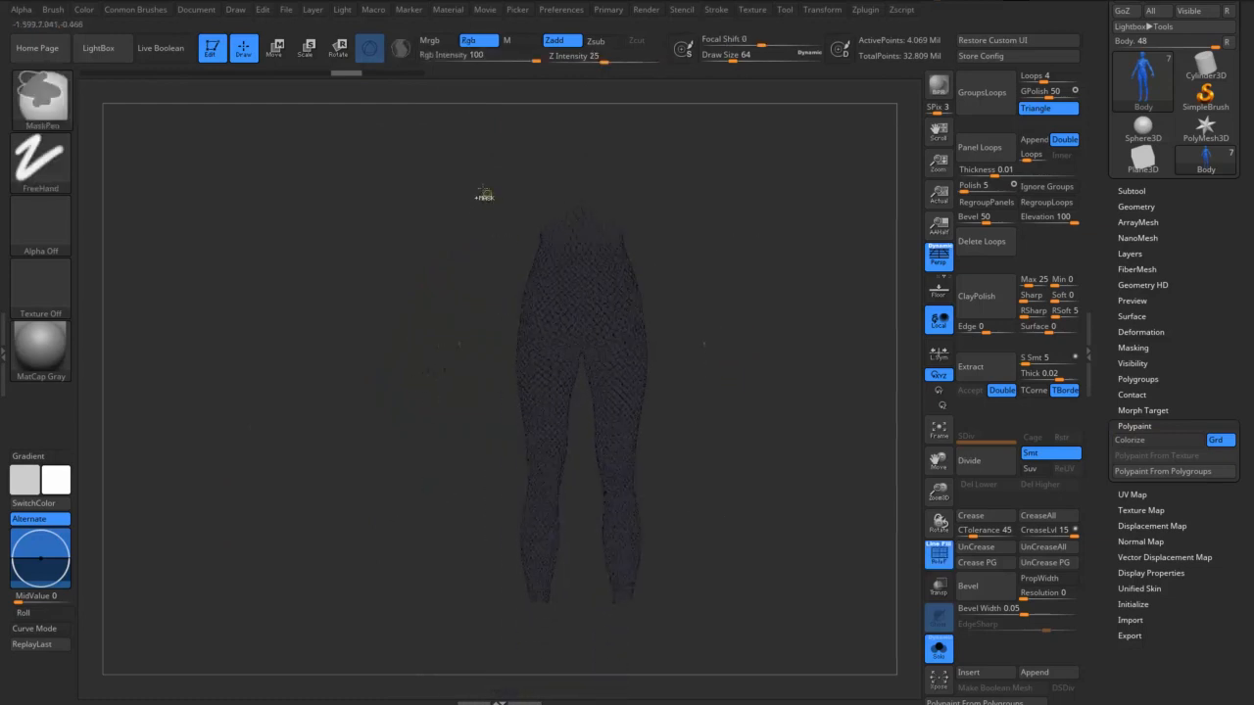
mouse_move(482, 189)
ctrl+mouse_down()
mouse_move(686, 512)
mouse_move(679, 627)
ctrl+mouse_up()
ctrl+click(791, 592)
mouse_move(747, 495)
mouse_down()
mouse_move(730, 465)
mouse_move(742, 439)
mouse_up()
ctrl+drag(501, 162, 677, 643)
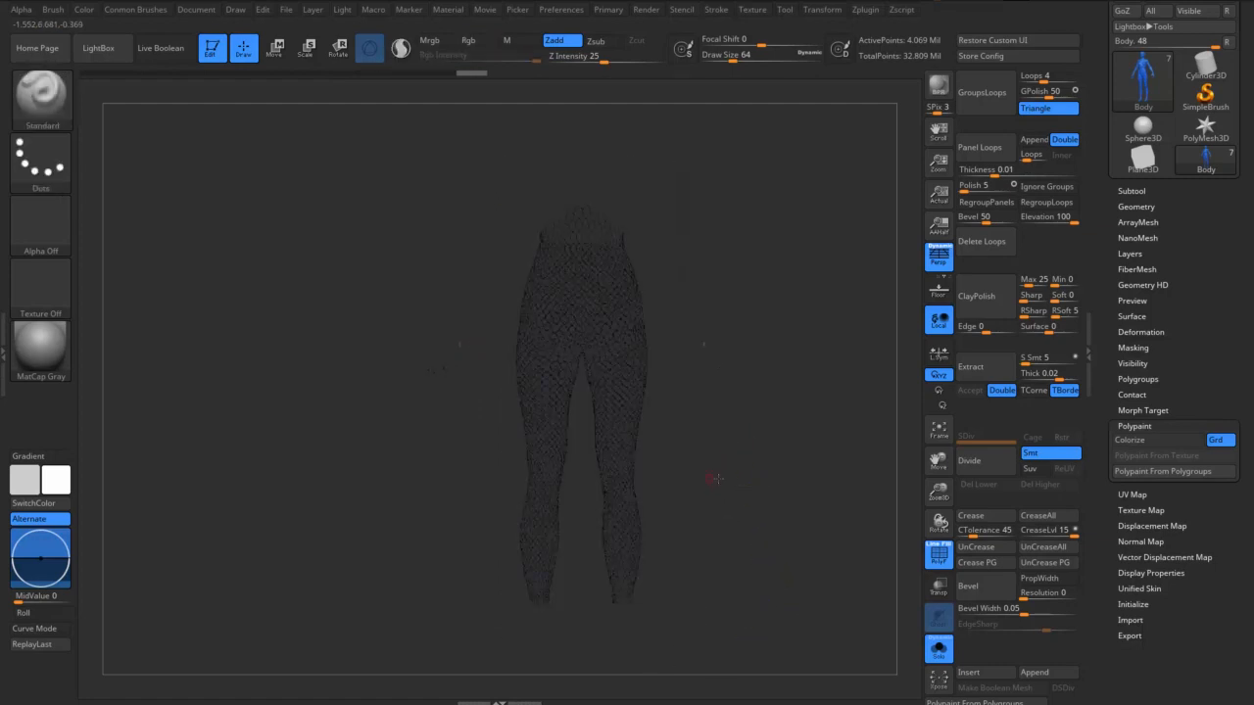
ctrl+drag(495, 149, 684, 630)
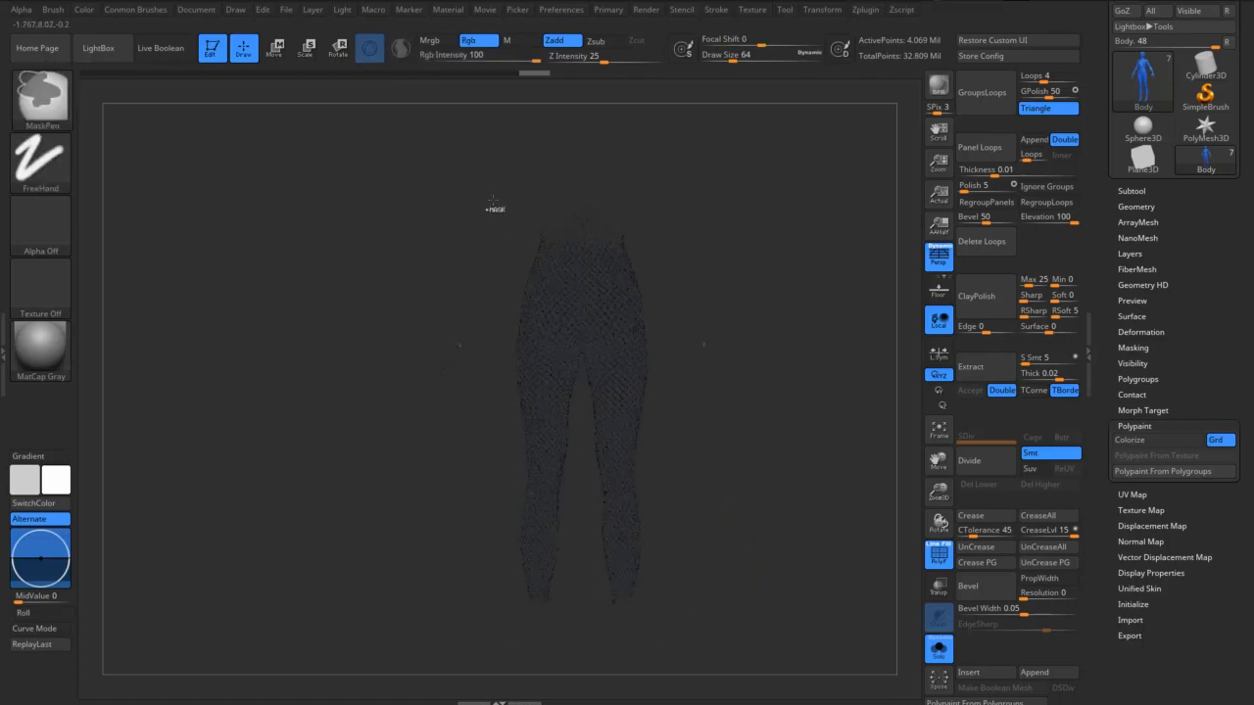
mouse_move(490, 188)
ctrl+mouse_down()
mouse_move(666, 532)
mouse_move(674, 618)
ctrl+mouse_up()
ctrl+drag(484, 157, 684, 633)
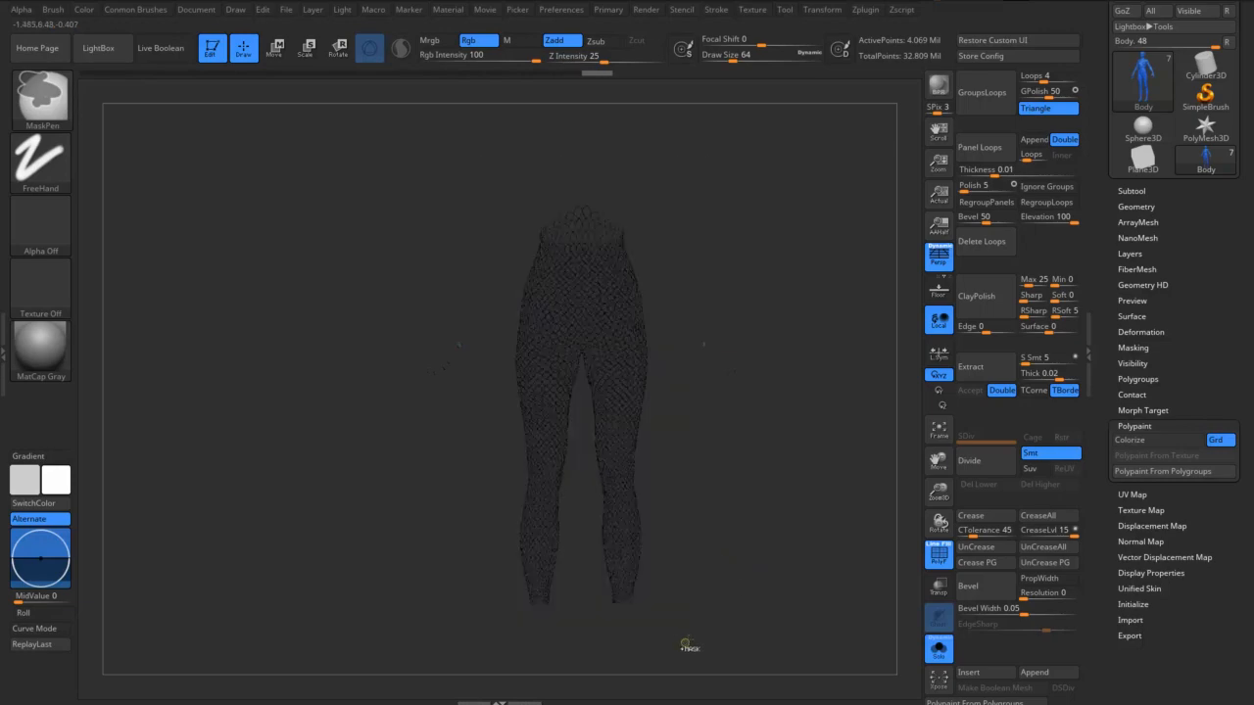
- Unhide the rest of the Body and check the fishnet's polygroup against the skin
drag(709, 525, 568, 357)
alt+drag(665, 299, 600, 282)
ctrl+shift+click(734, 265)
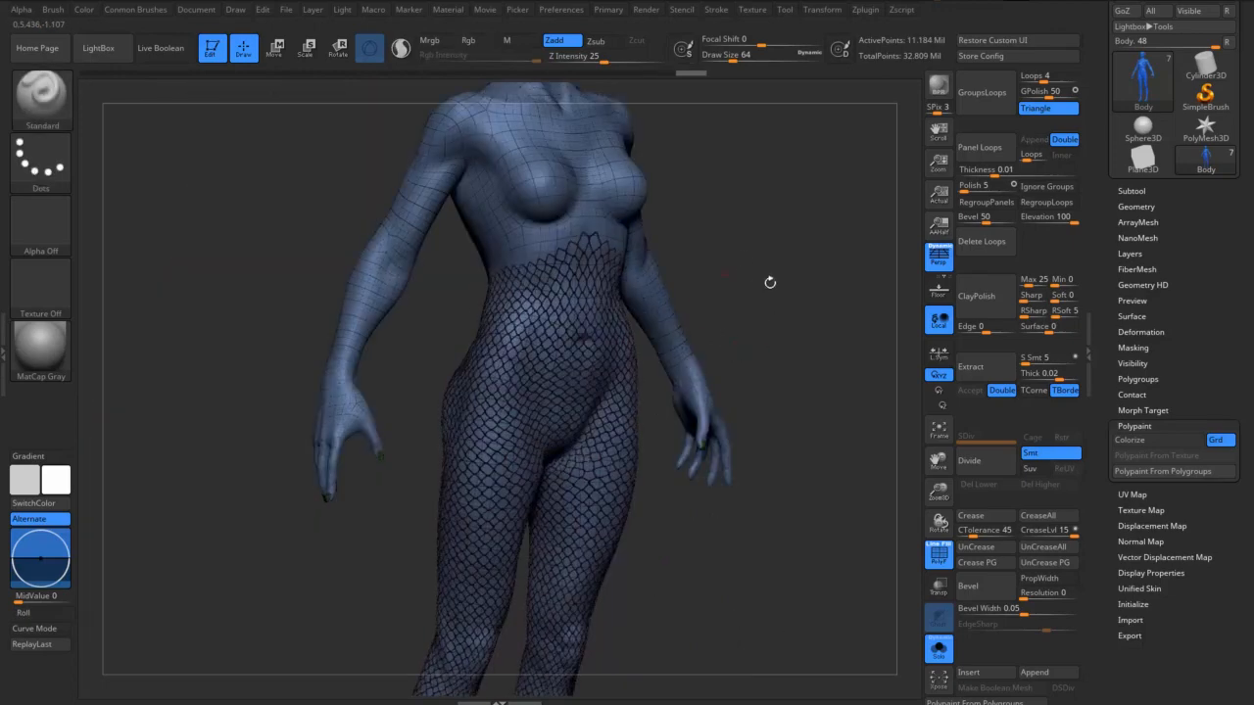
- Generate polypaint on the Body subtool from its polygroups
drag(781, 271, 872, 377)
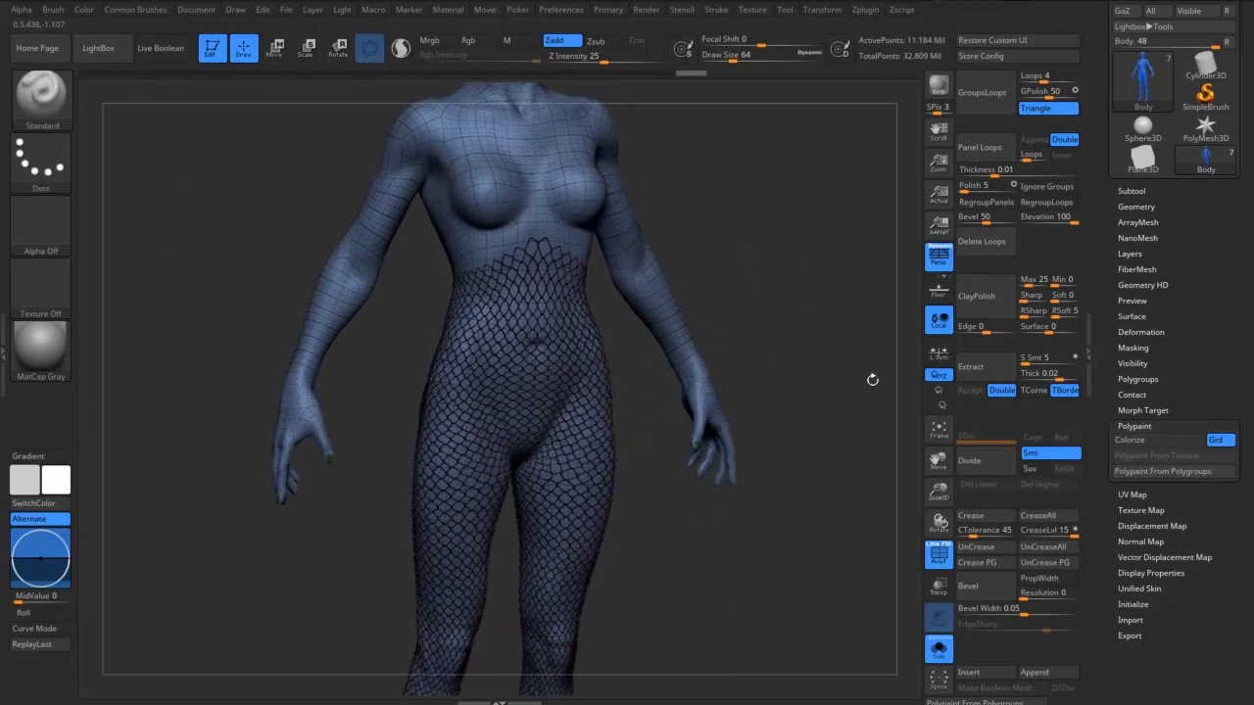
click(1153, 473)
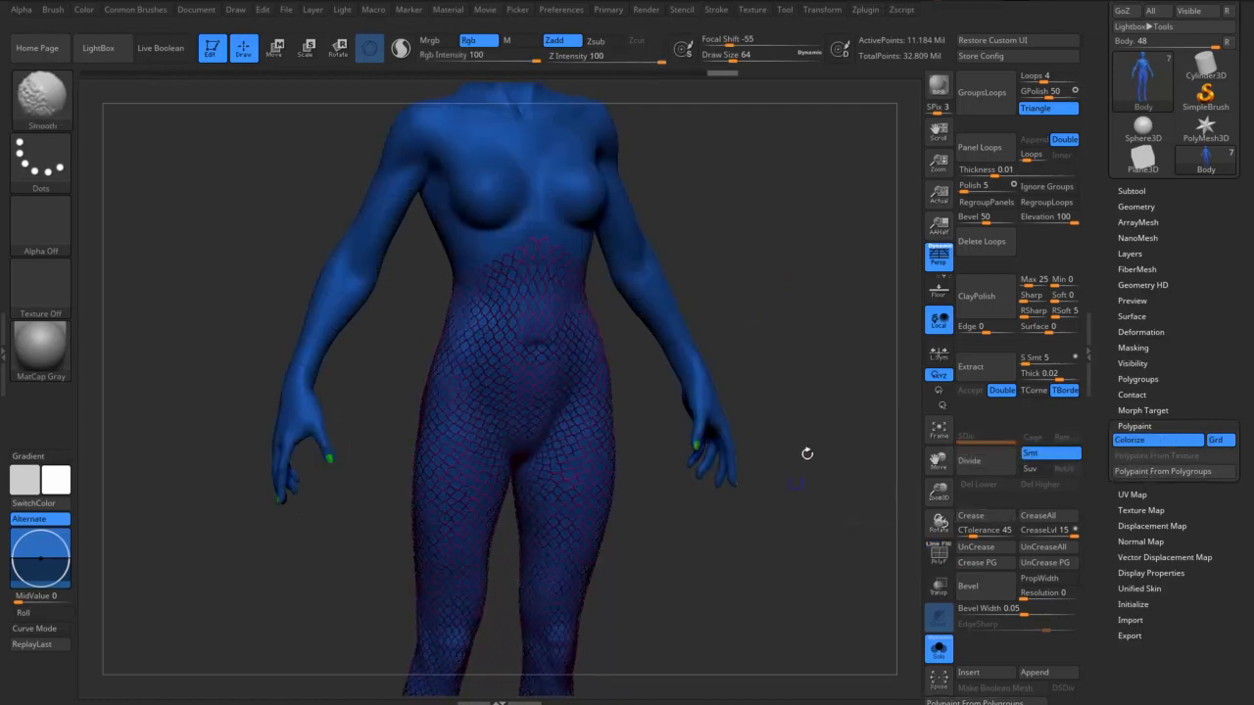
- Examine the Body's skin, fishnet and fingernail polypaint colours from several angles and compare them with the polygroup display
drag(811, 308, 587, 254)
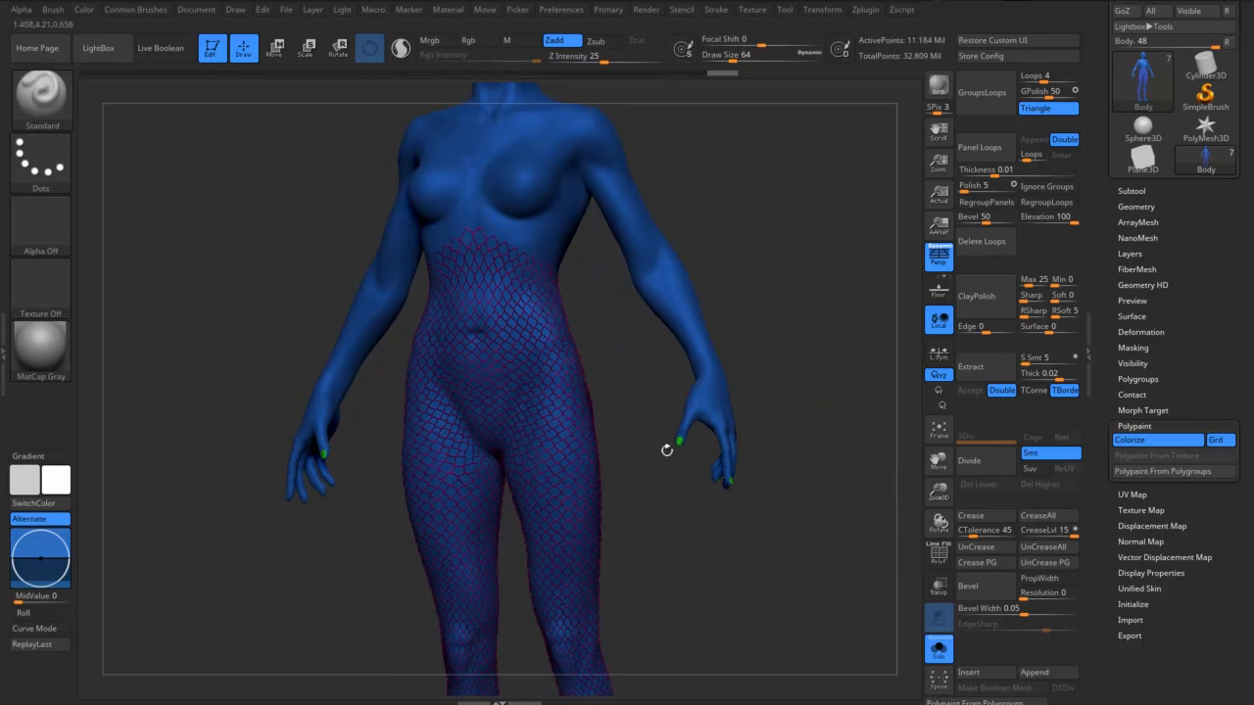
drag(771, 227, 473, 198)
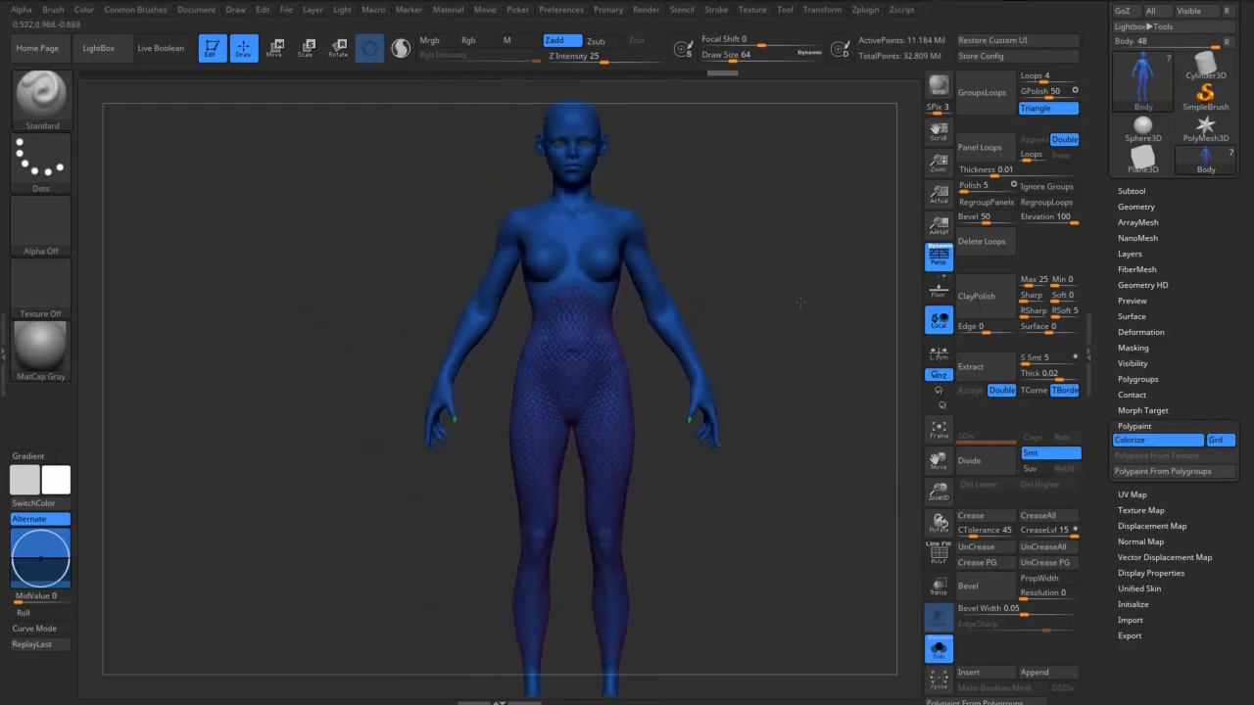
drag(801, 303, 523, 434)
drag(826, 305, 600, 310)
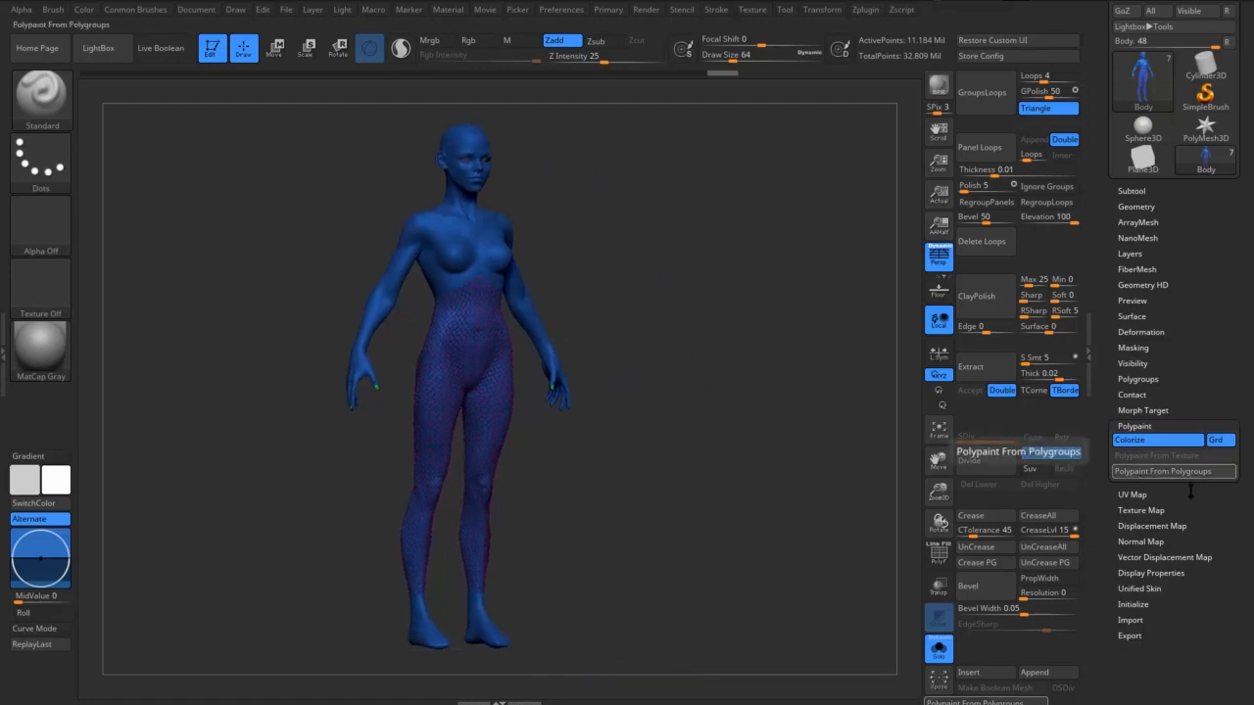
shift+drag(697, 416, 737, 505)
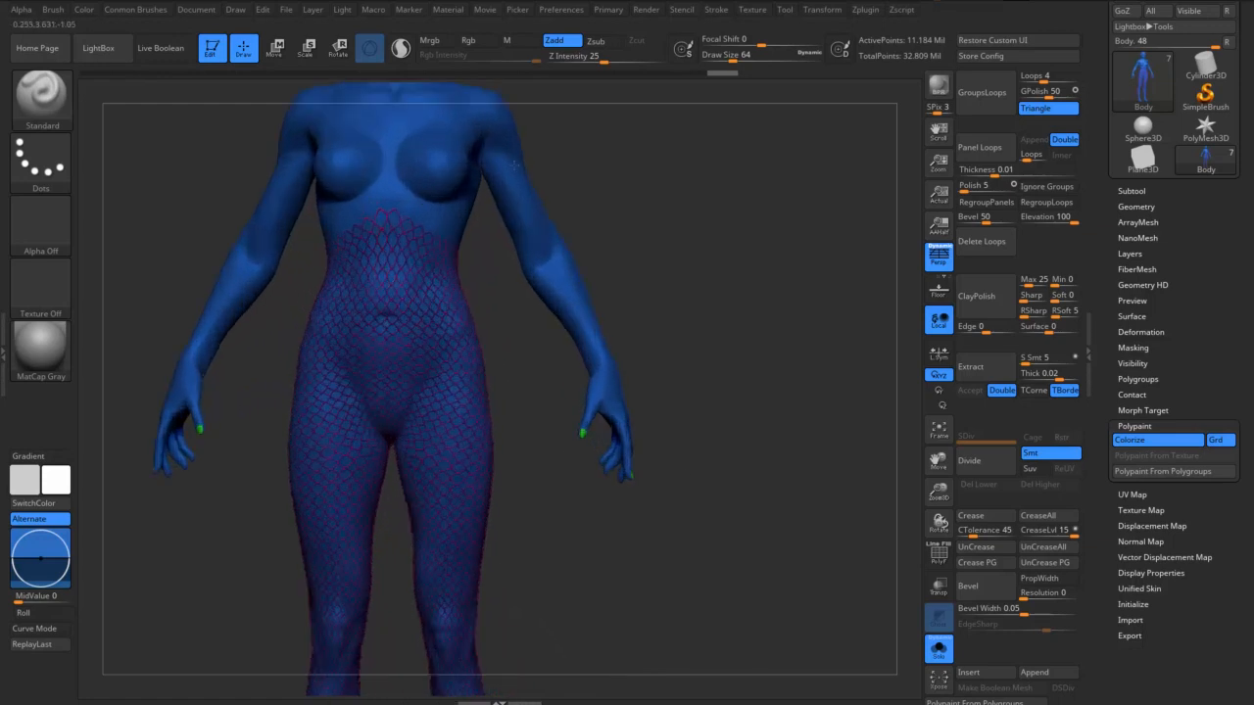
mouse_move(666, 343)
alt+mouse_down()
mouse_move(677, 299)
mouse_move(711, 285)
alt+mouse_up()
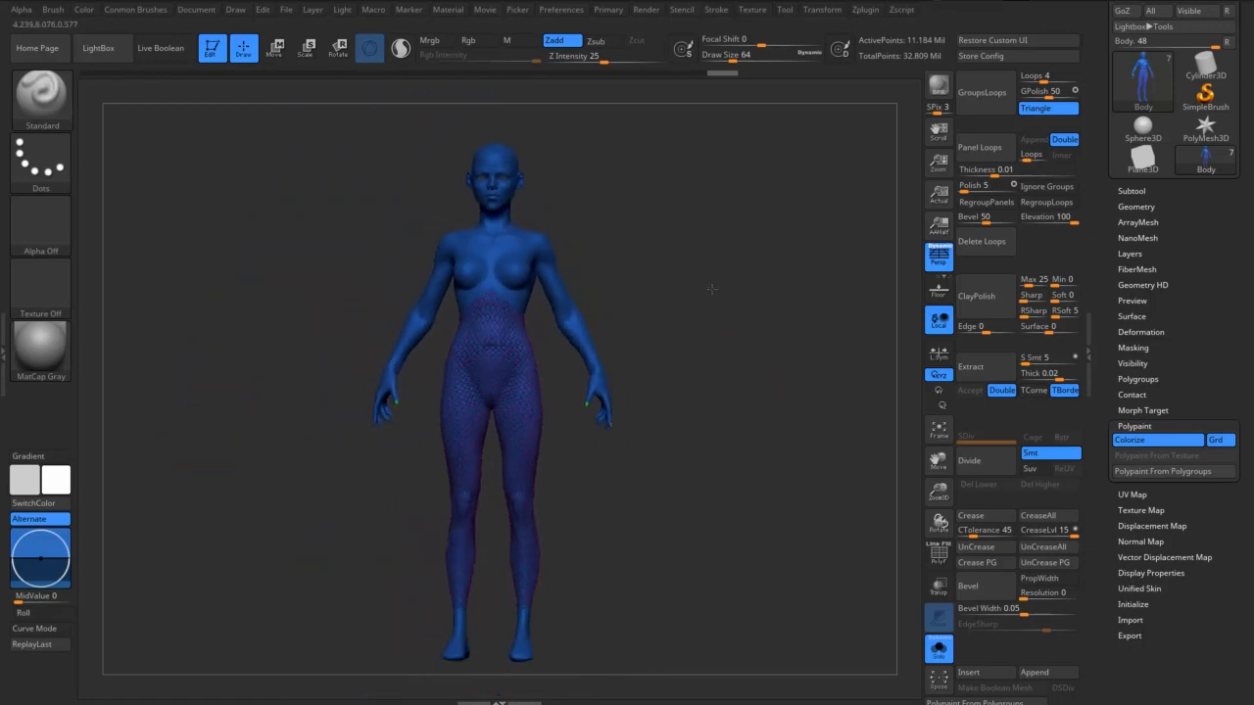
key(shift+f)
key(shift+f)
drag(748, 330, 770, 305)
- Turn off the Grp option in the Body's export settings
drag(1105, 394, 1106, 328)
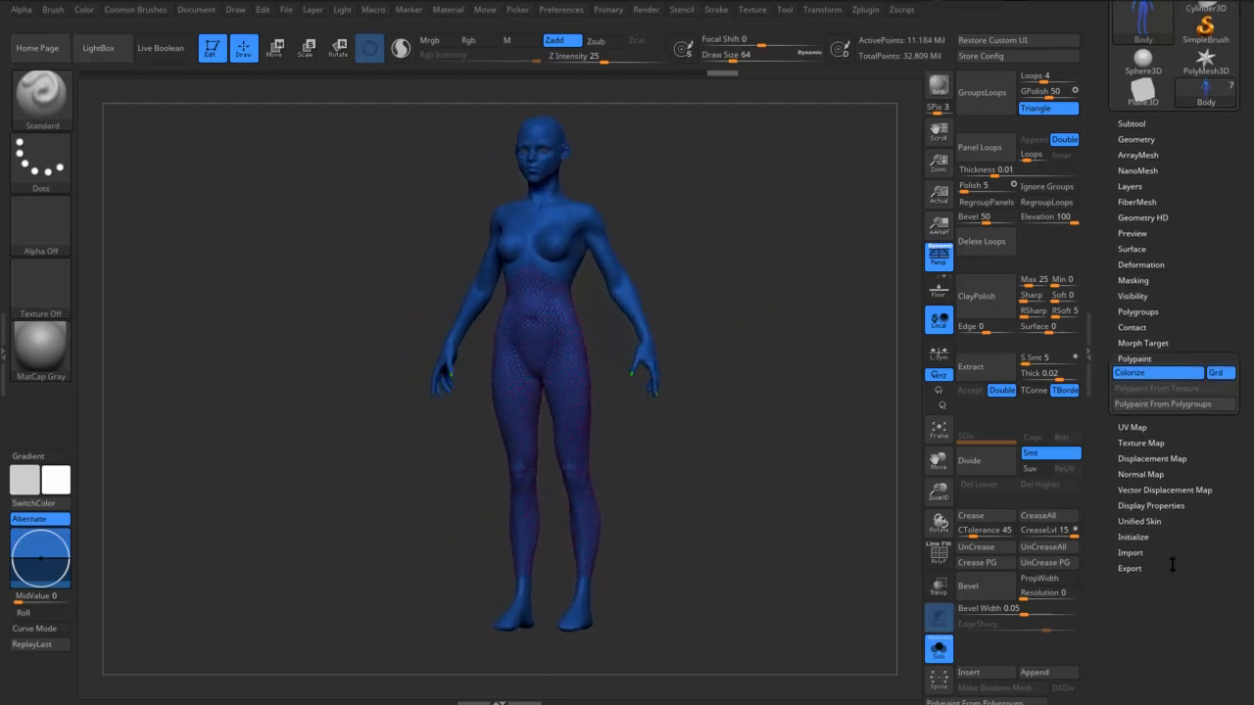
click(1145, 569)
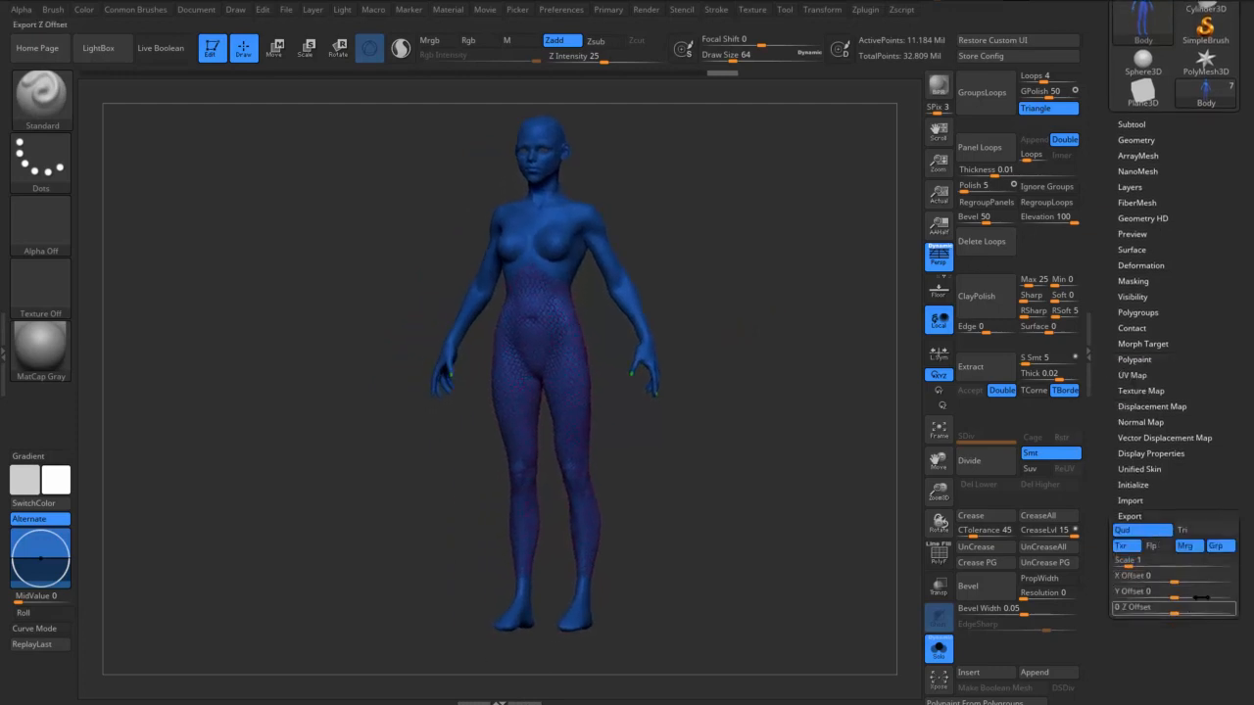
click(1221, 549)
drag(1172, 628, 1172, 694)
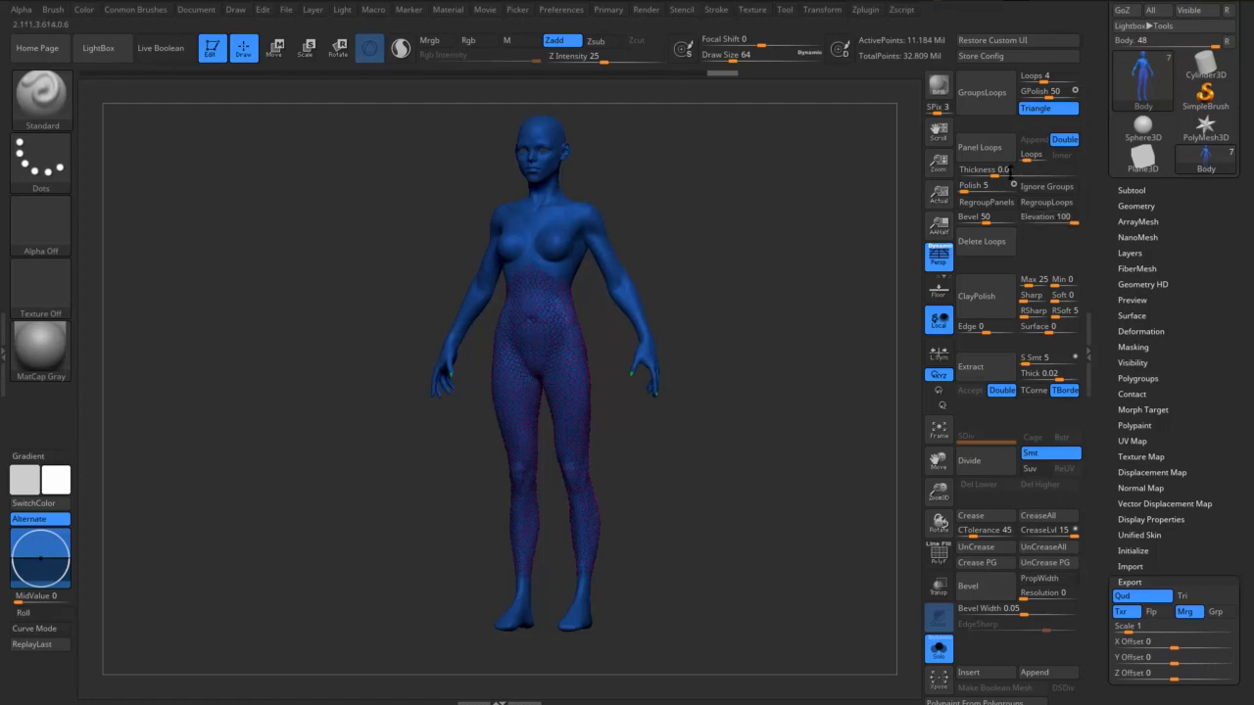
- Start exporting the Body mesh and browse to the CharacterTexturing project's MayaPrj > sourceimages > Texturing folder
drag(1179, 80, 1178, 161)
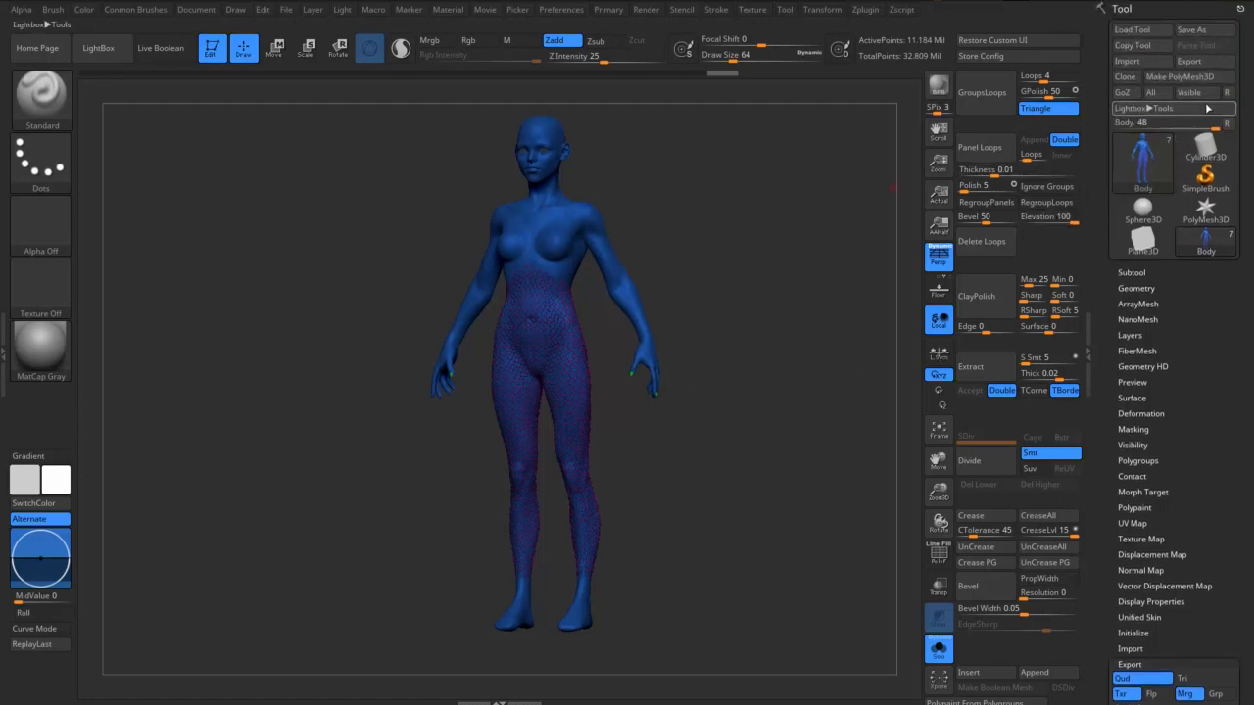
click(1189, 60)
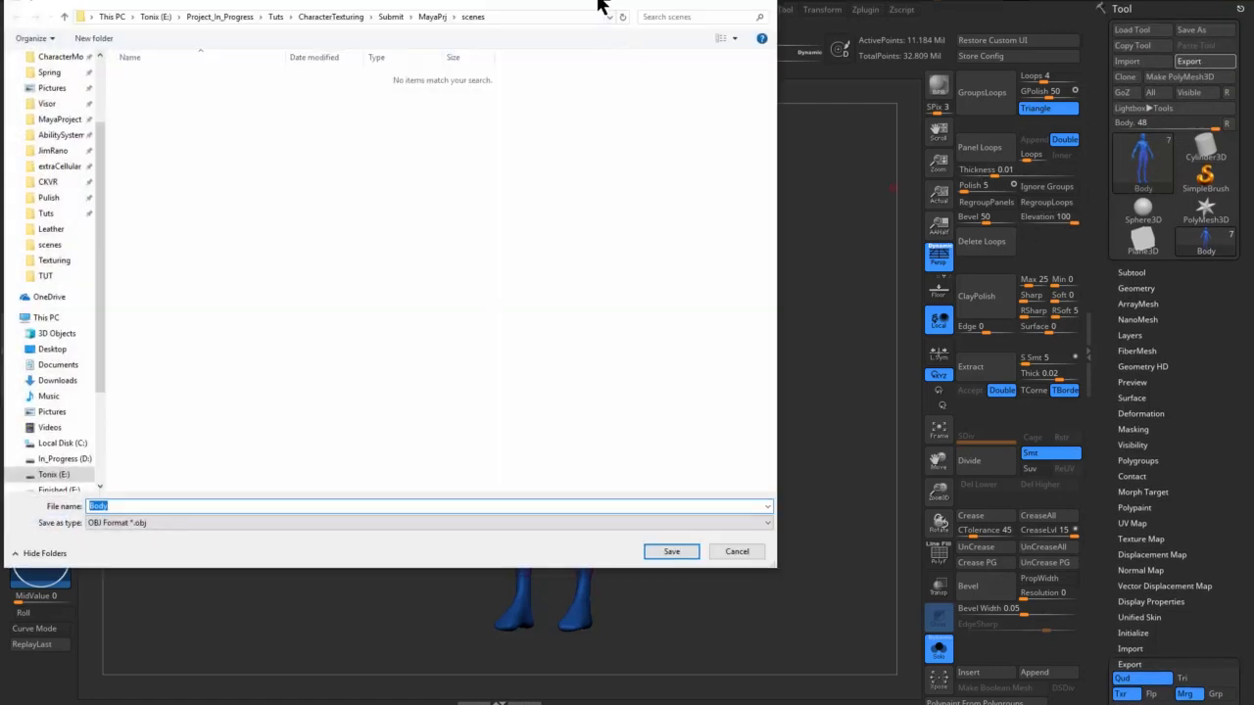
drag(599, 5, 831, 85)
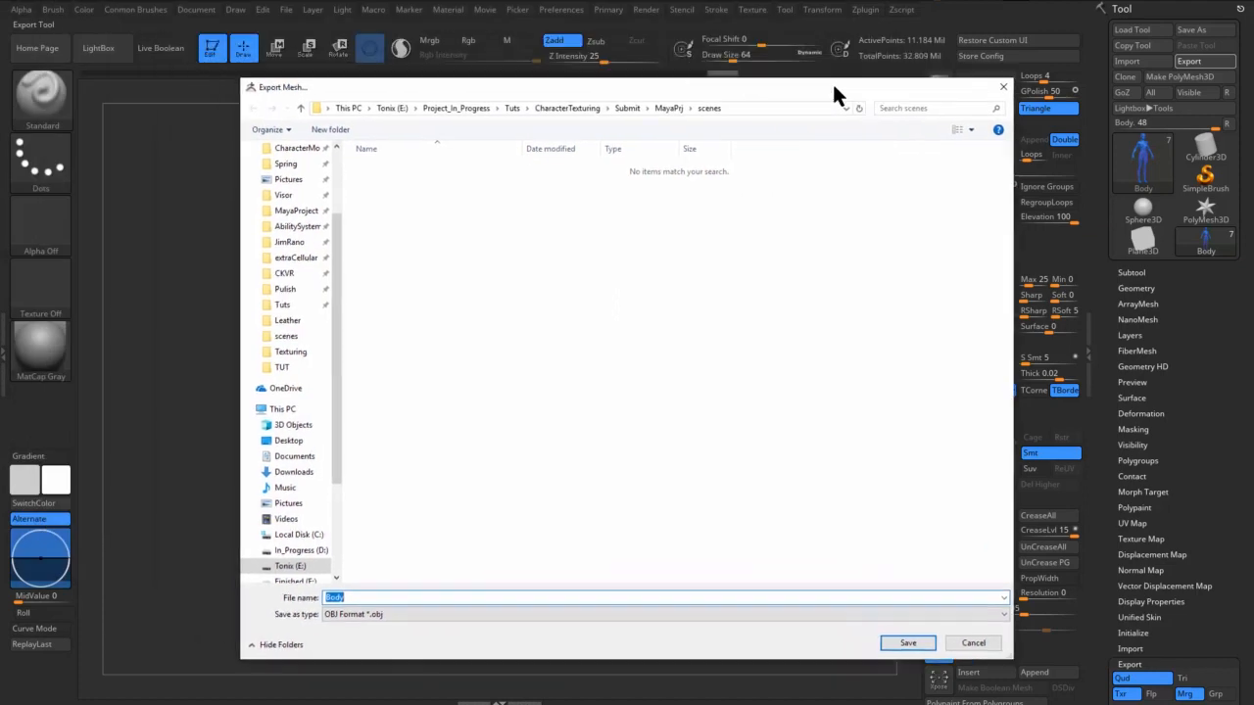
click(664, 112)
double_click(401, 336)
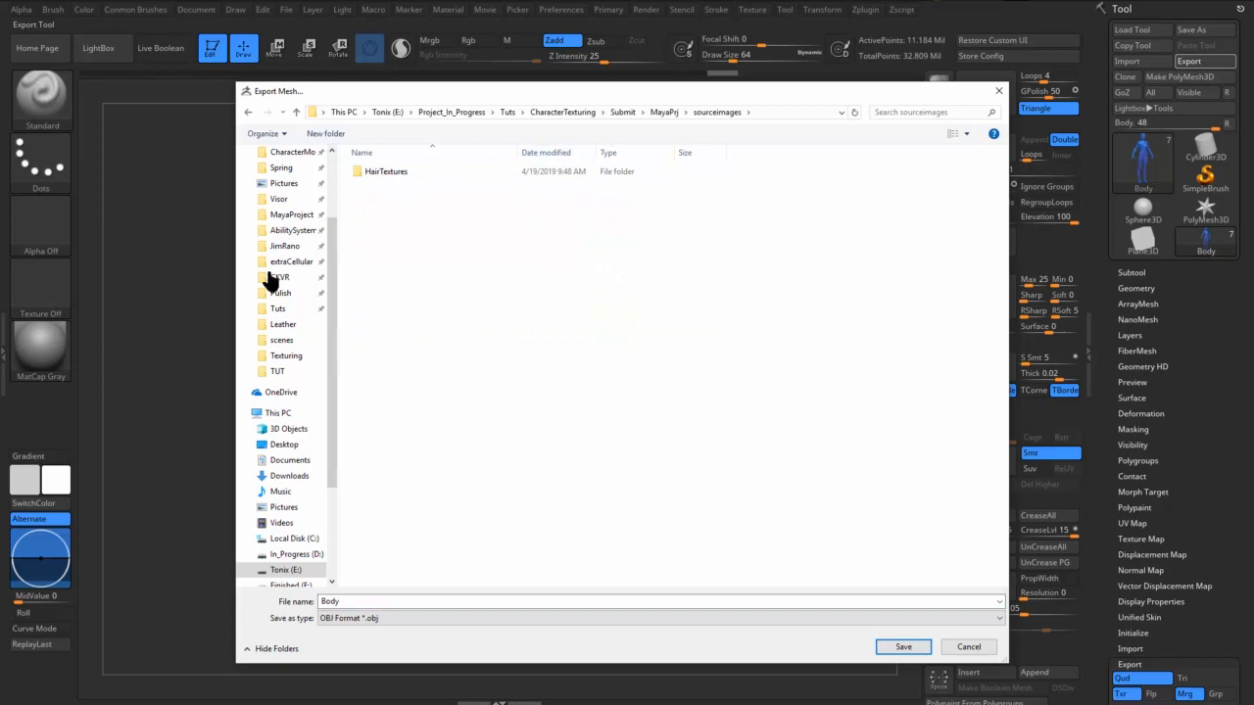
scroll(329, 249, up, 3)
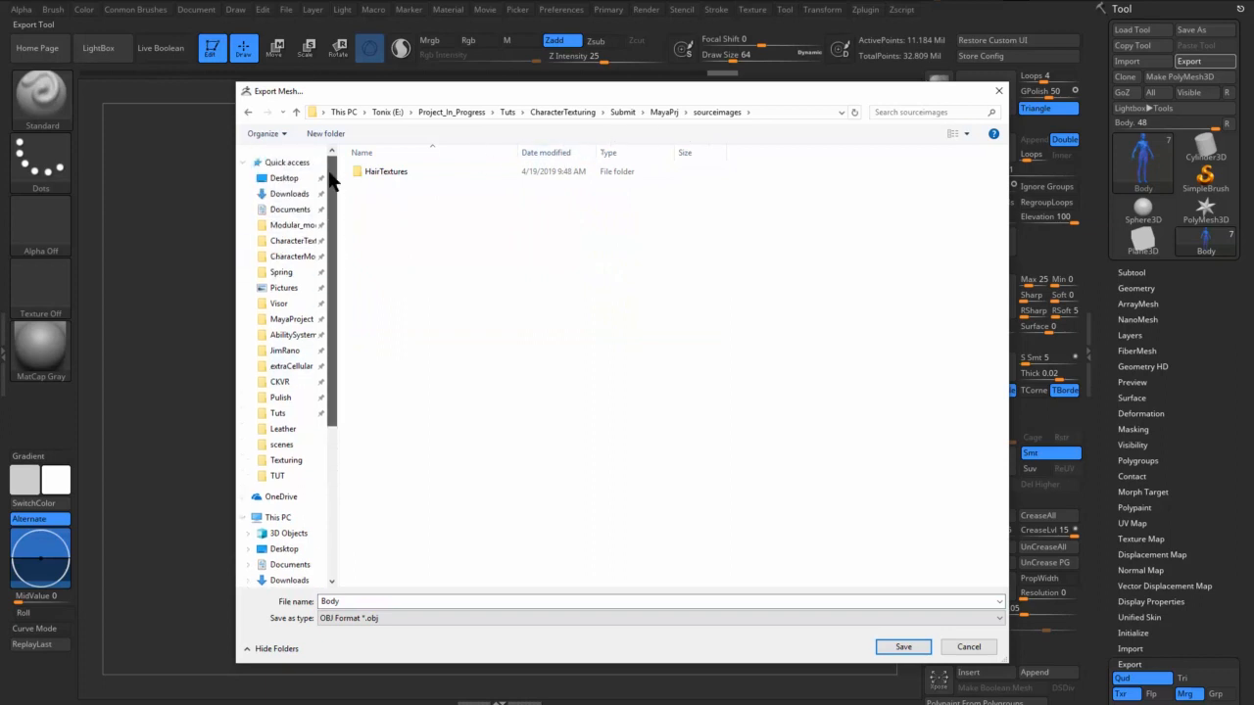
click(294, 241)
double_click(392, 171)
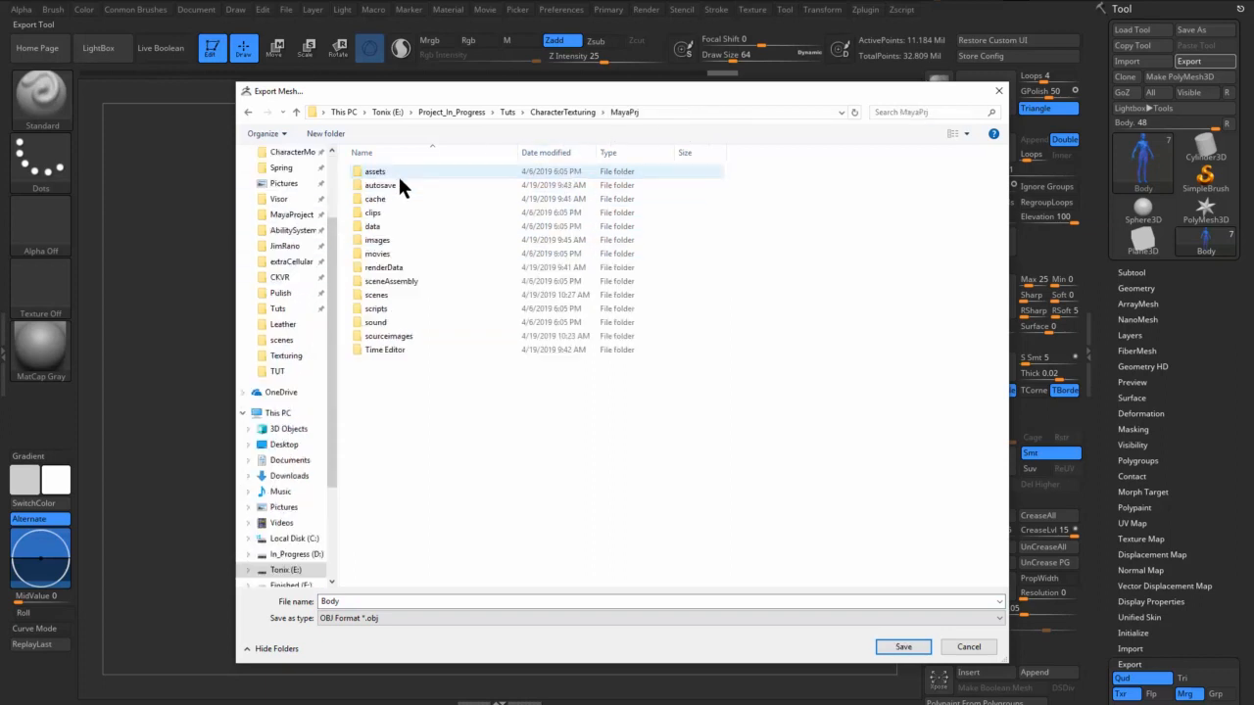
double_click(392, 336)
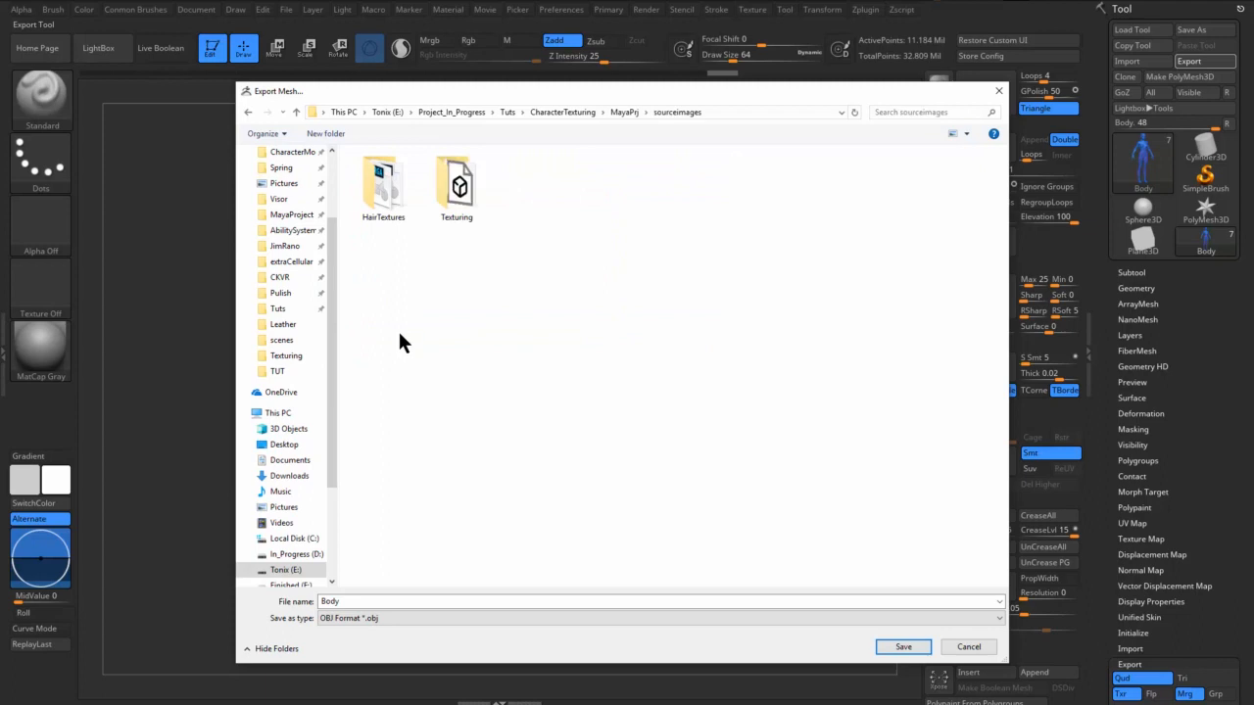
double_click(457, 186)
click(248, 113)
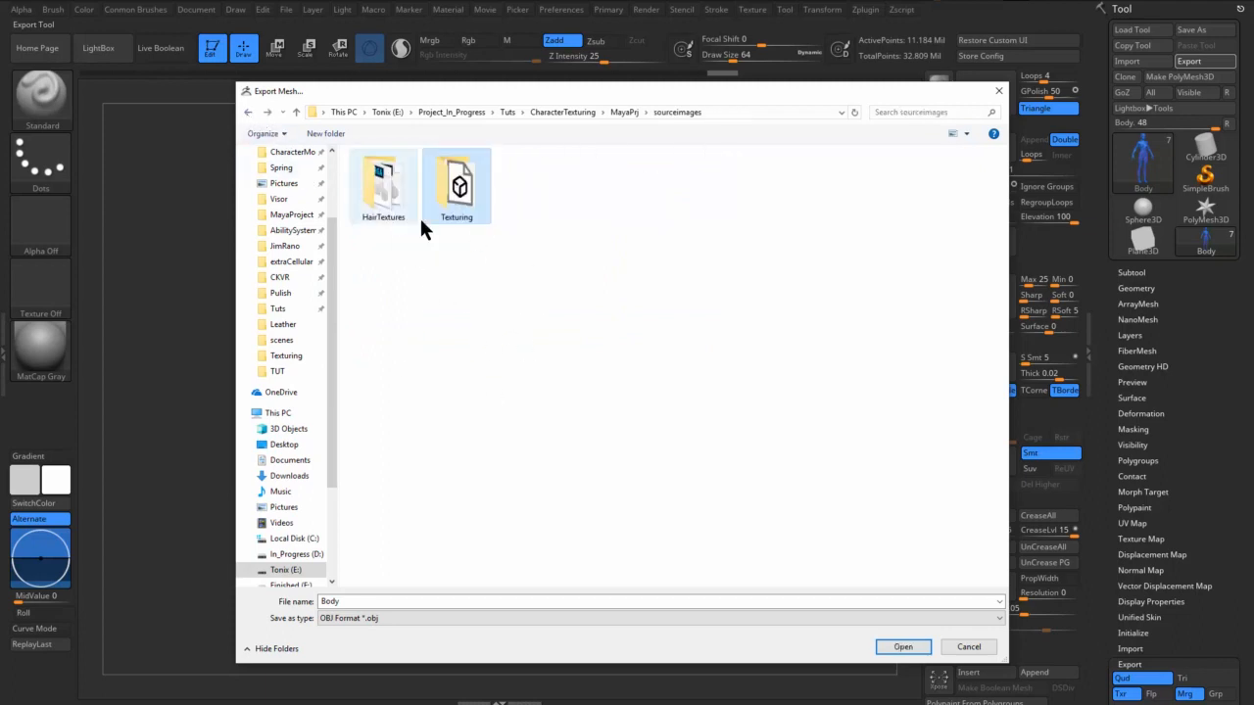
double_click(459, 201)
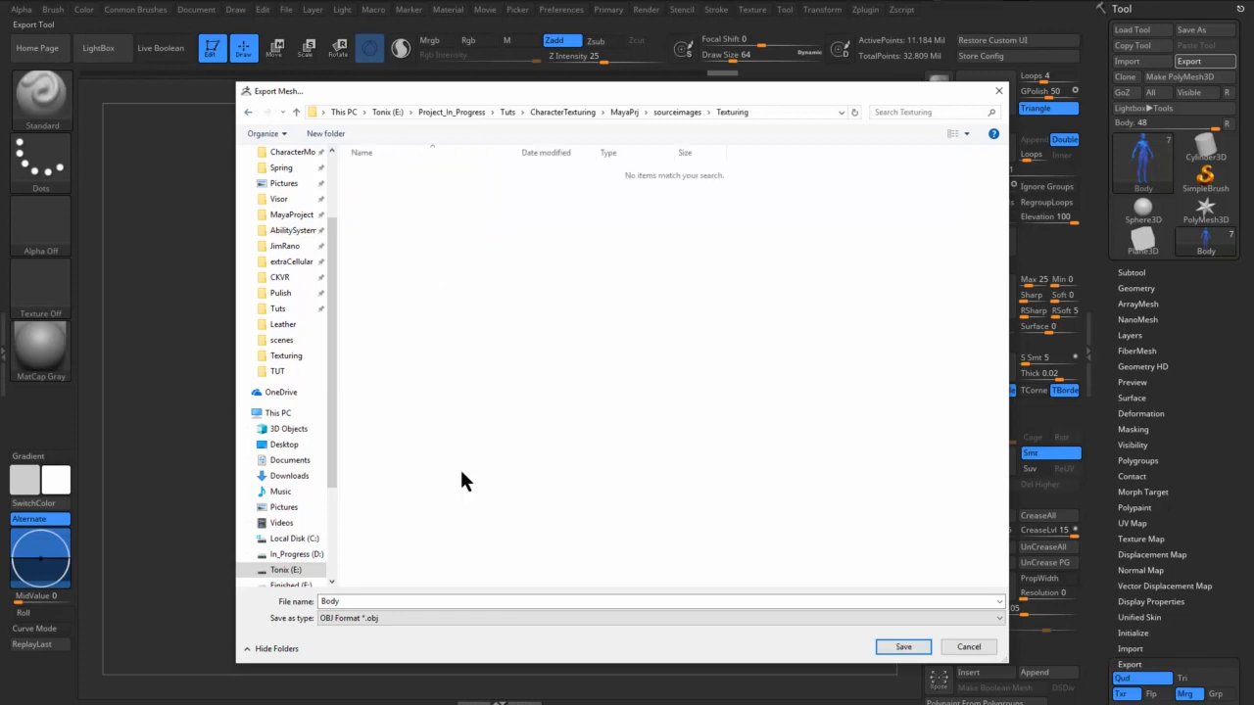
- Name the export Body_high and save it in OBJ format
double_click(360, 601)
click(385, 602)
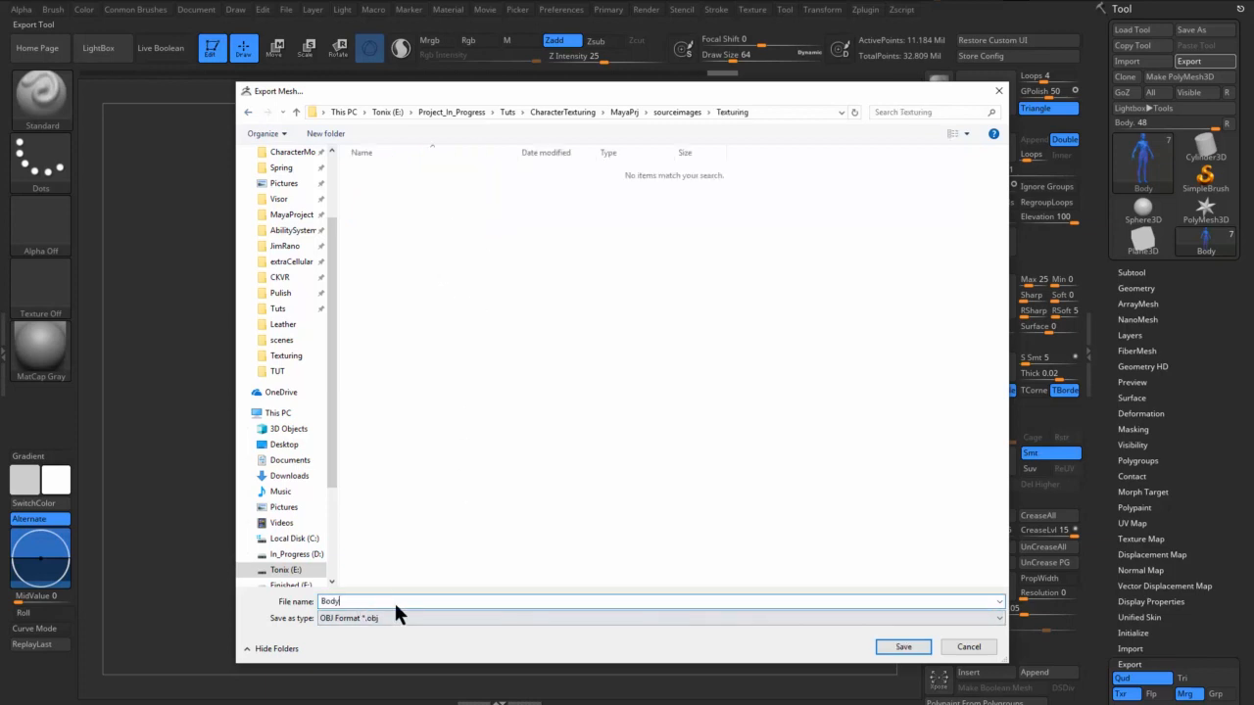
text(_high)
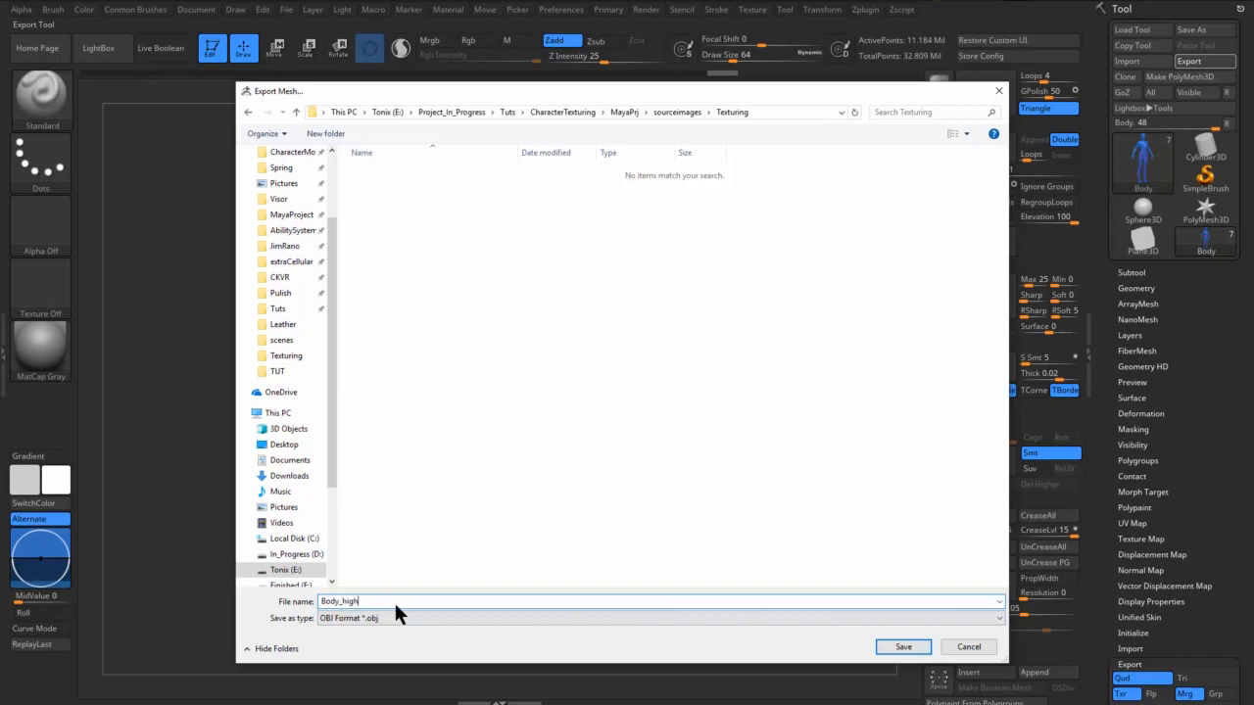
click(902, 648)
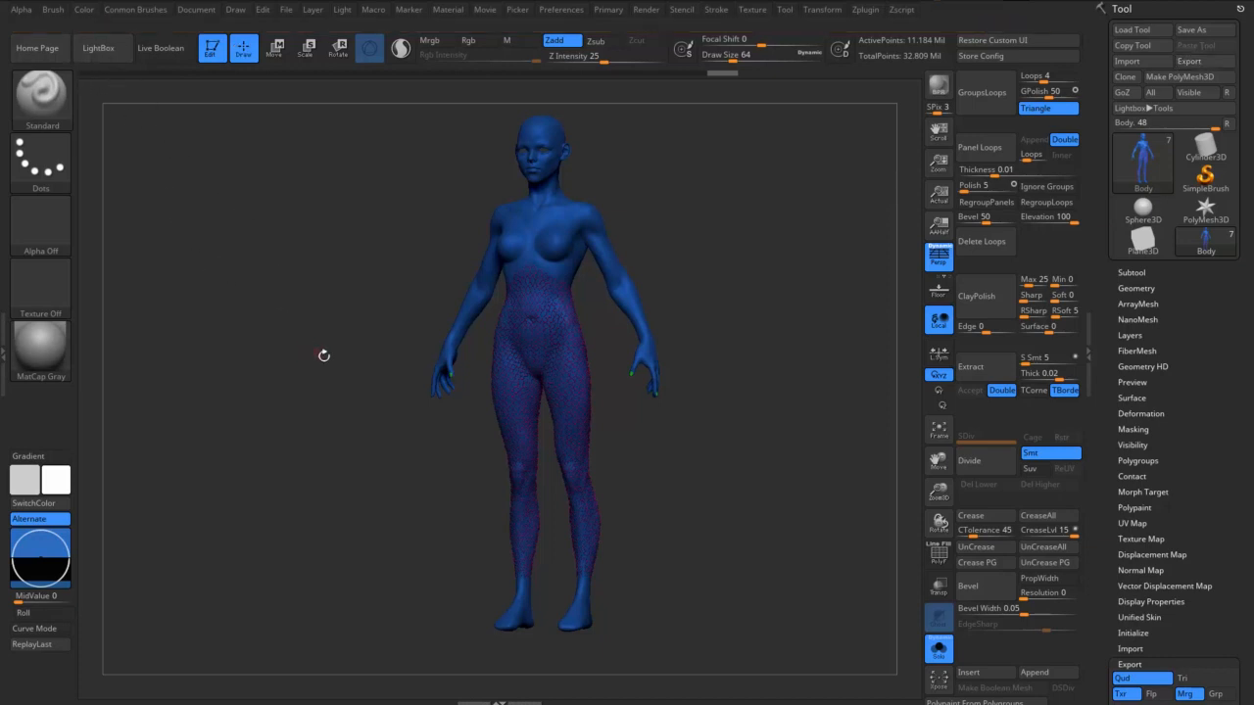
shift+drag(716, 257, 848, 387)
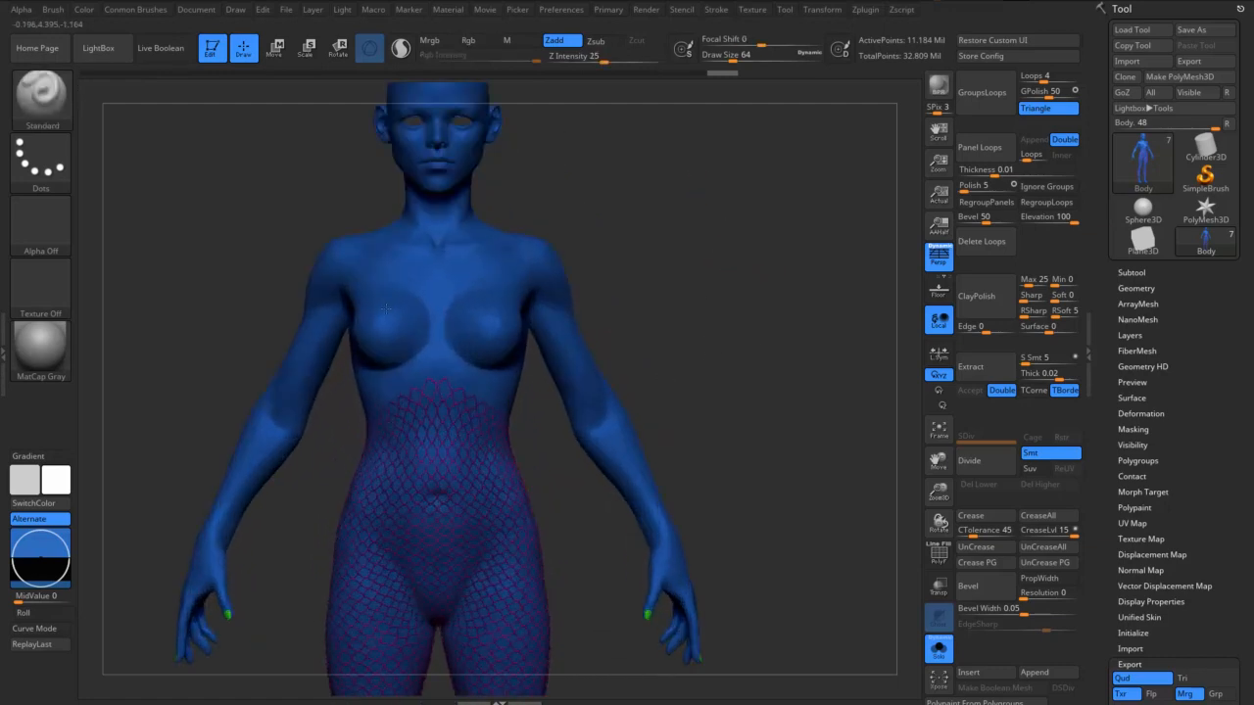
drag(733, 327, 637, 333)
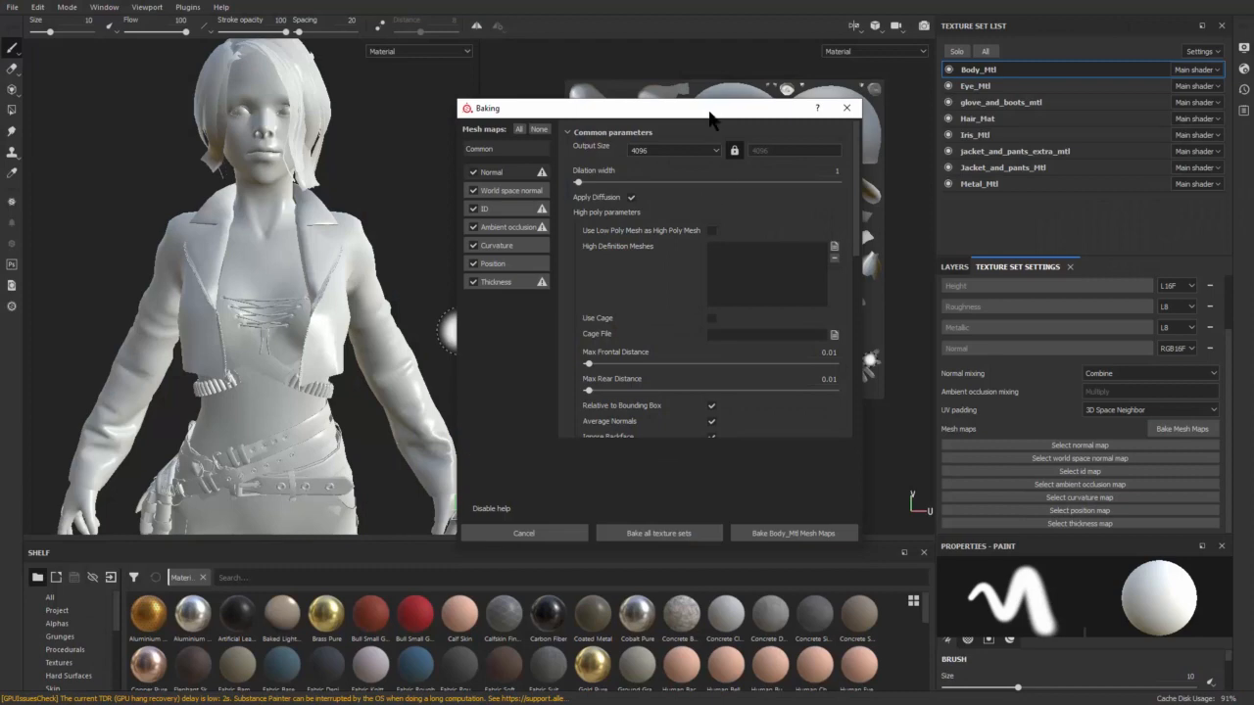
- Switch to Substance Painter's baking settings and add Body_high from the Texturing folder as the high definition mesh
drag(713, 102, 584, 68)
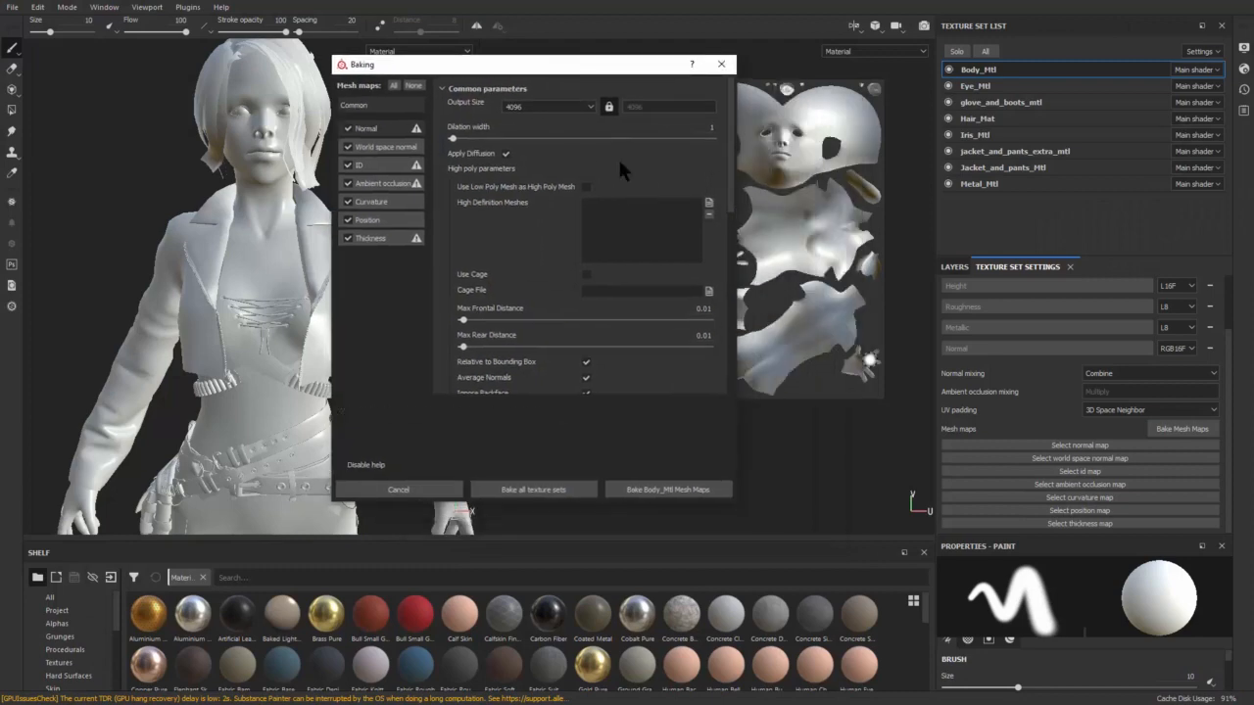
click(708, 202)
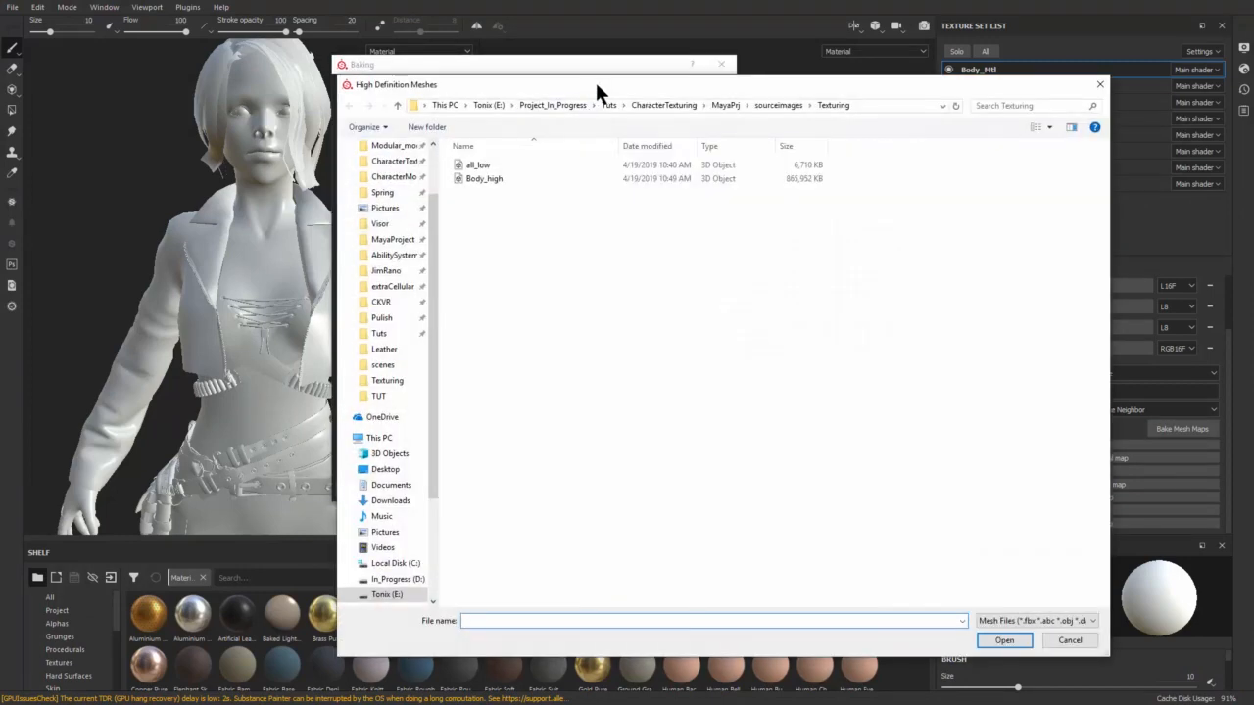
drag(594, 79, 548, 62)
click(438, 162)
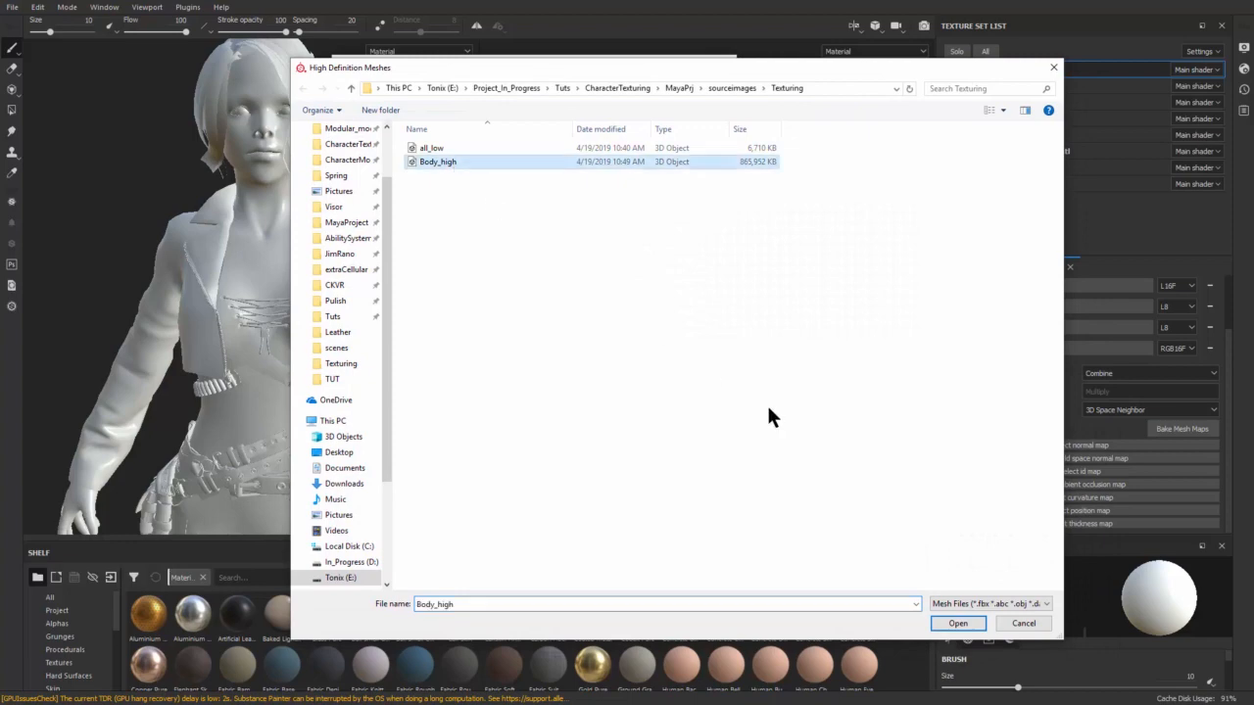
click(957, 623)
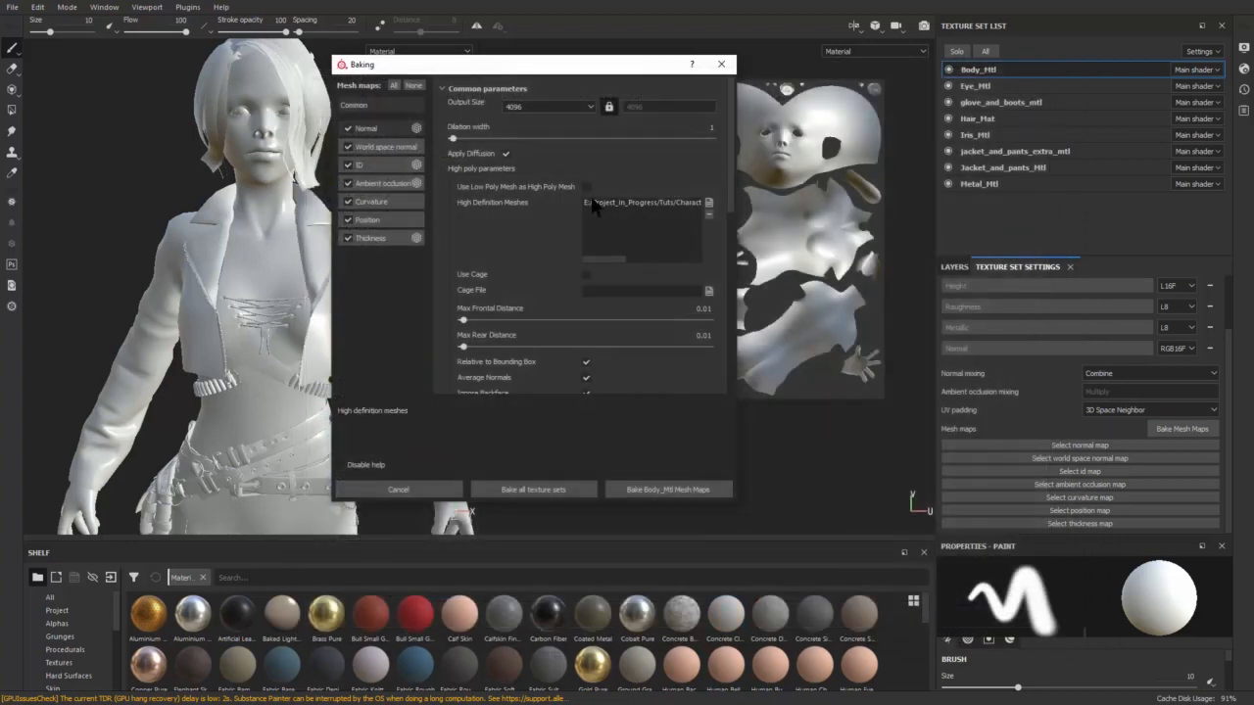
- Set the antialiasing to Subsampling 4x4 and bake the Body_Mtl mesh maps
drag(730, 171, 741, 236)
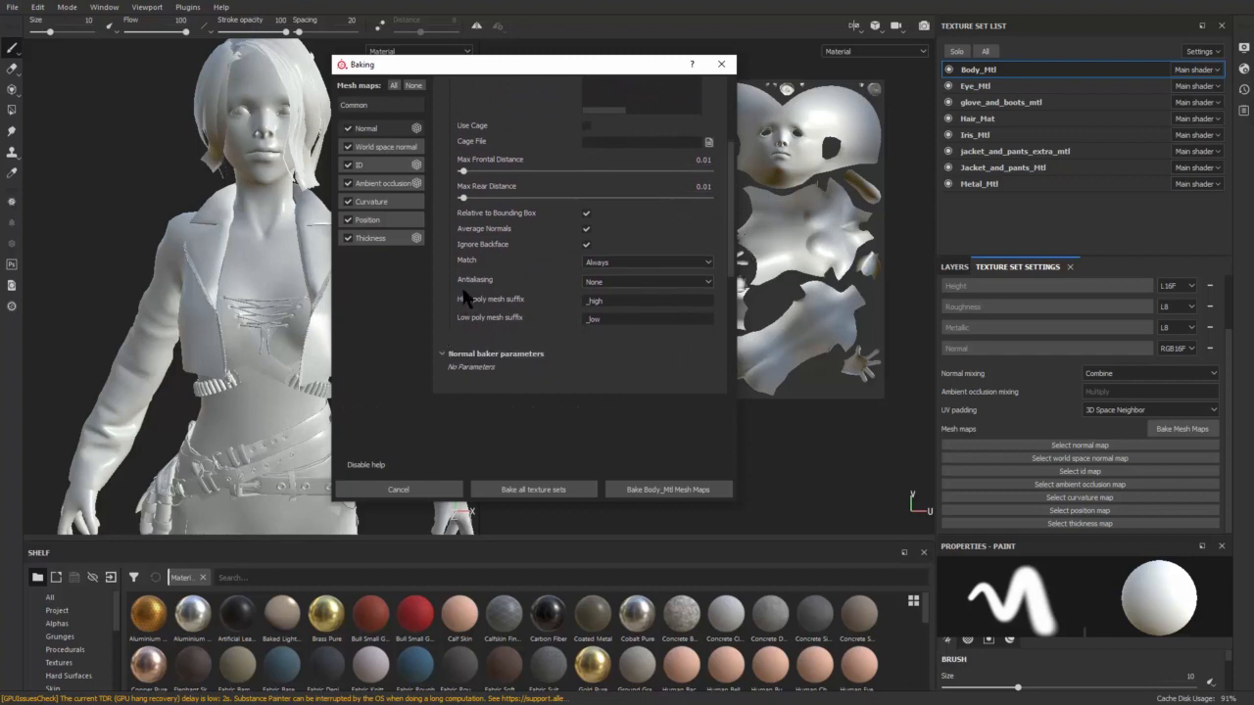
click(605, 282)
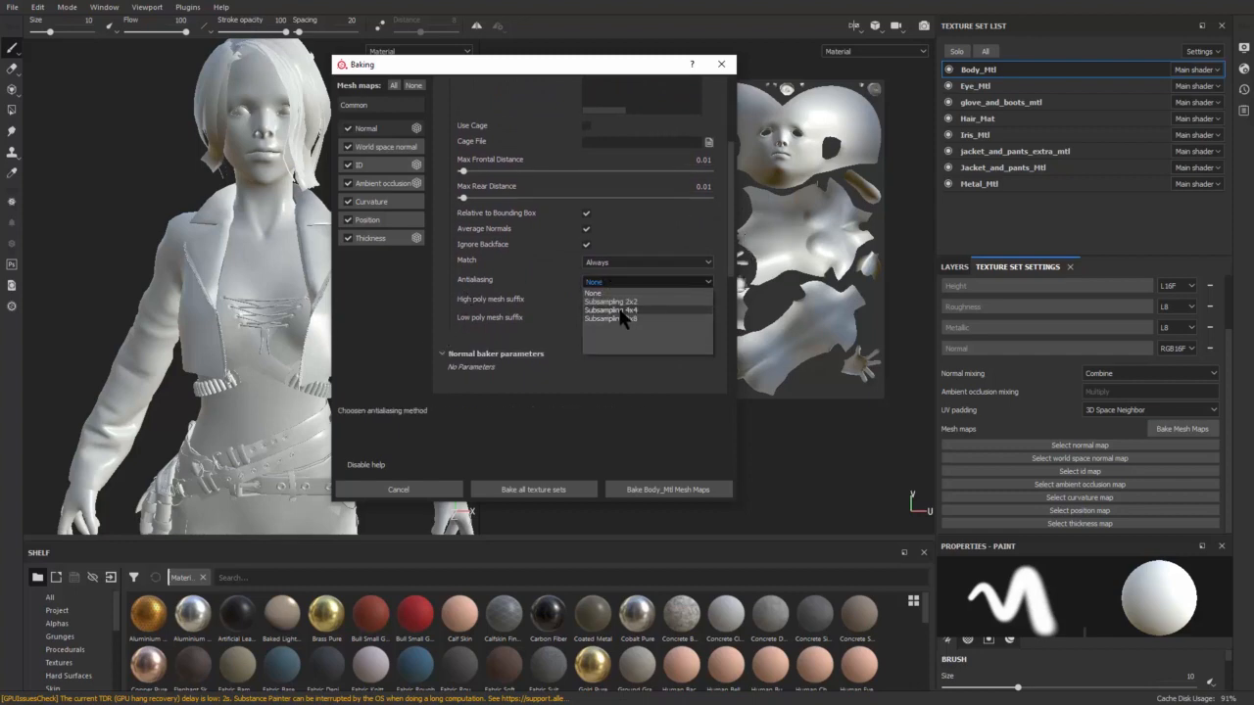
click(620, 310)
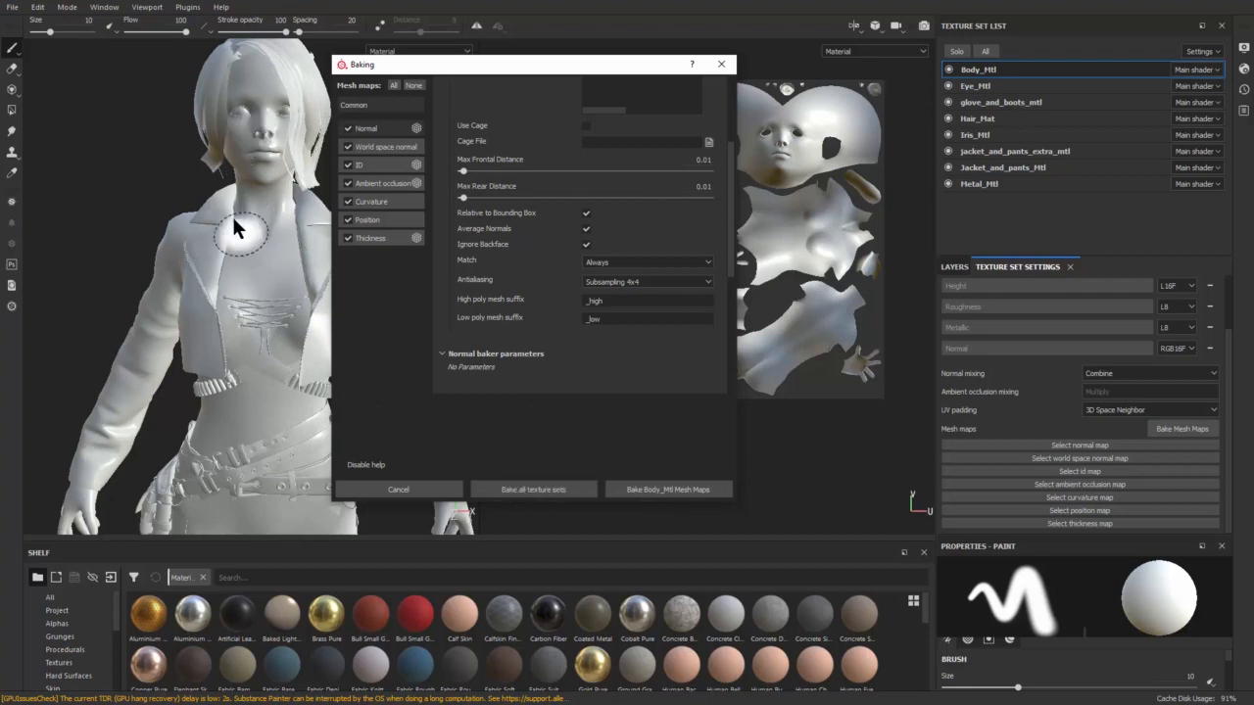
click(682, 490)
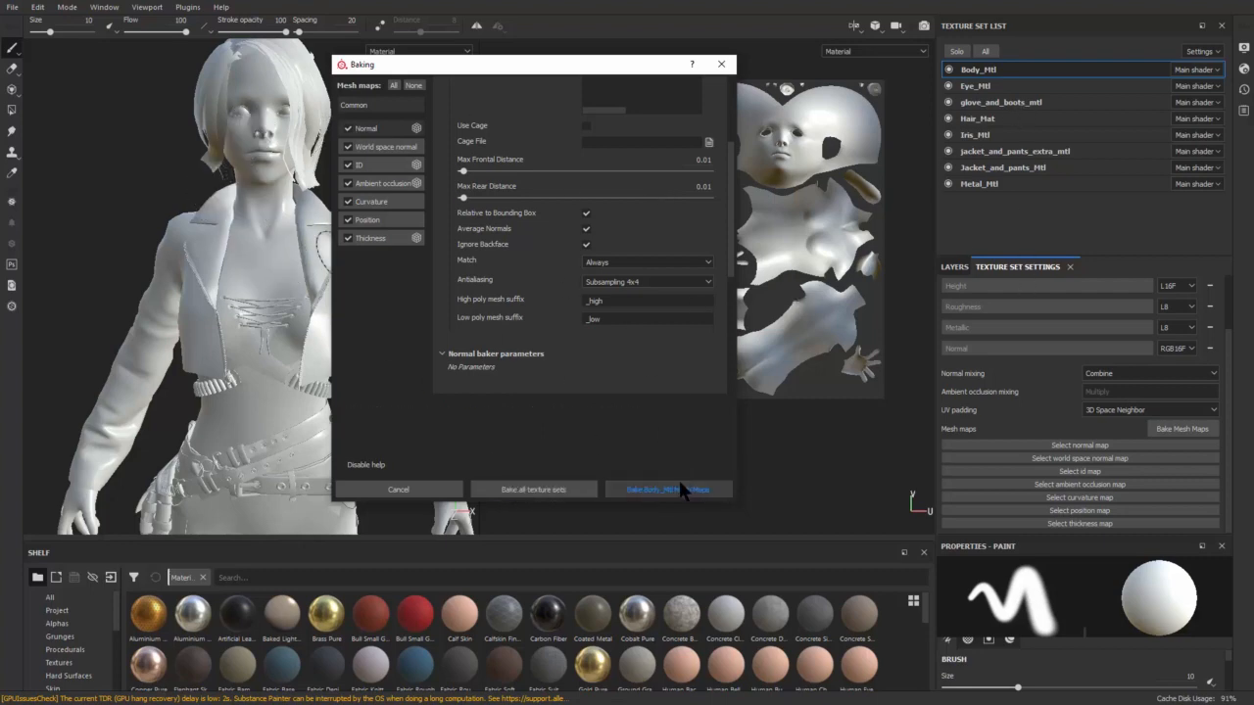
click(680, 490)
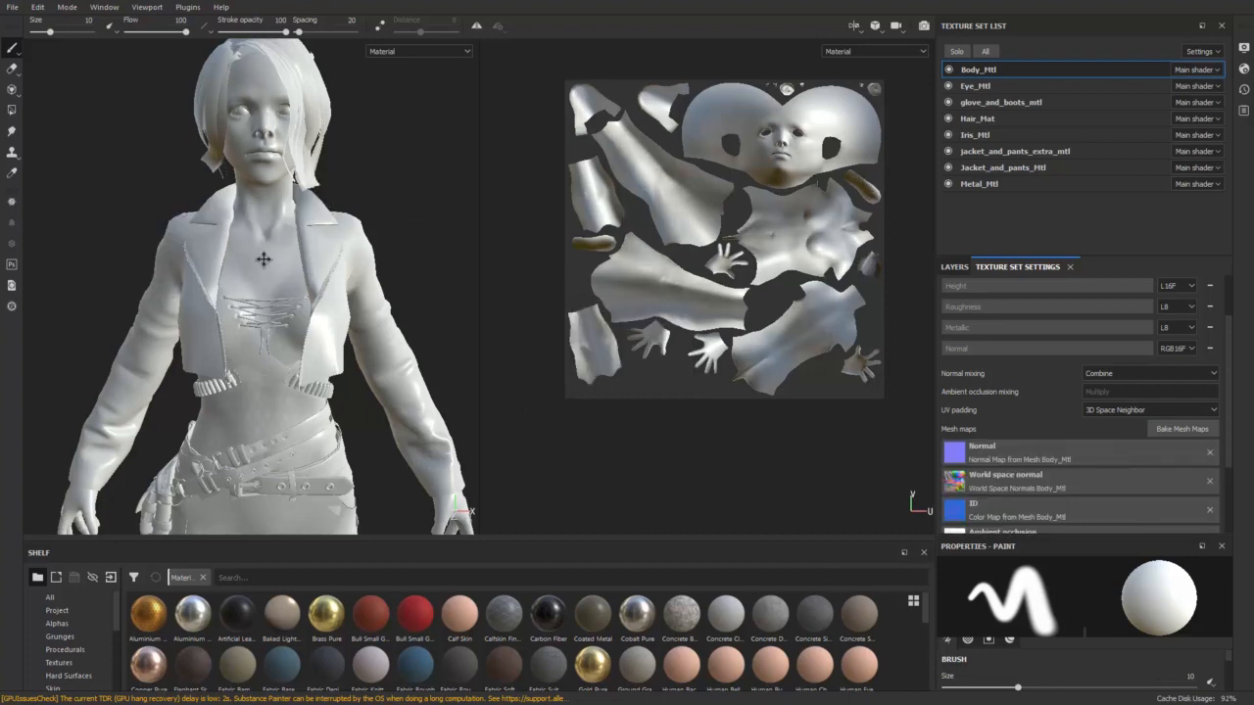
- Examine the baked detail on the character's face up close
alt+middle_drag(265, 294, 262, 393)
alt+right_drag(263, 394, 285, 321)
alt+drag(285, 321, 343, 315)
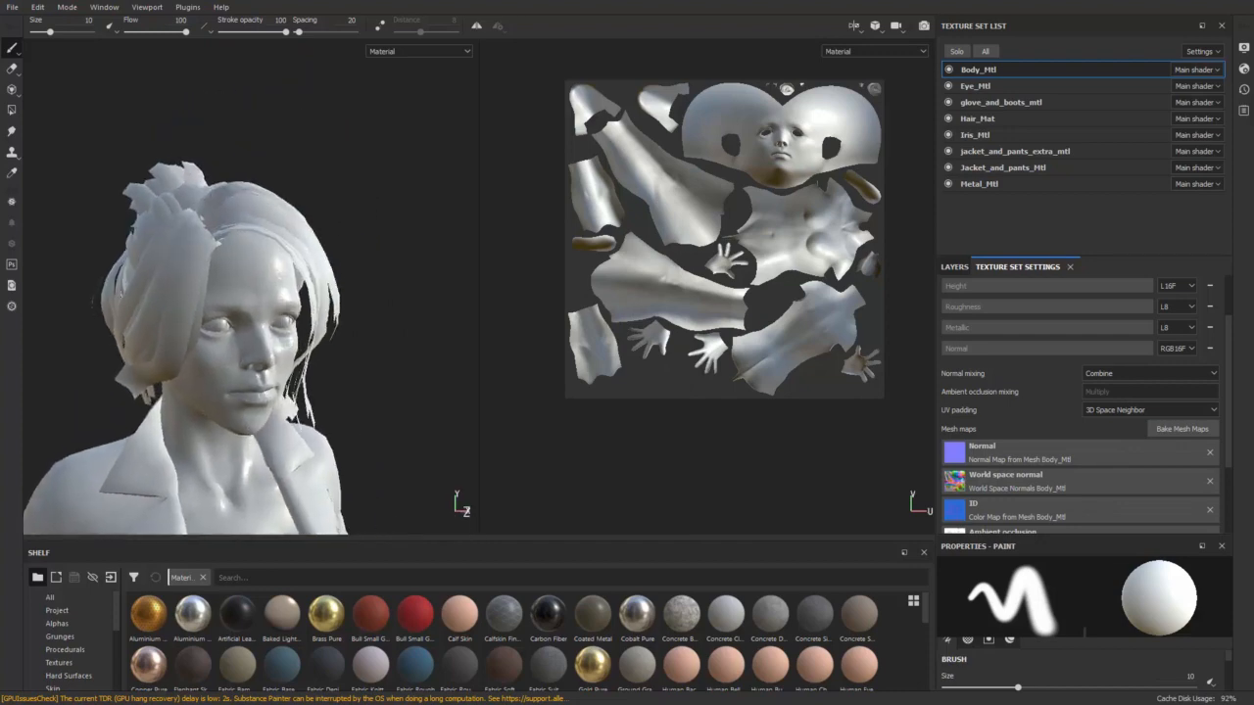
alt+right_drag(342, 315, 462, 428)
alt+drag(462, 428, 306, 319)
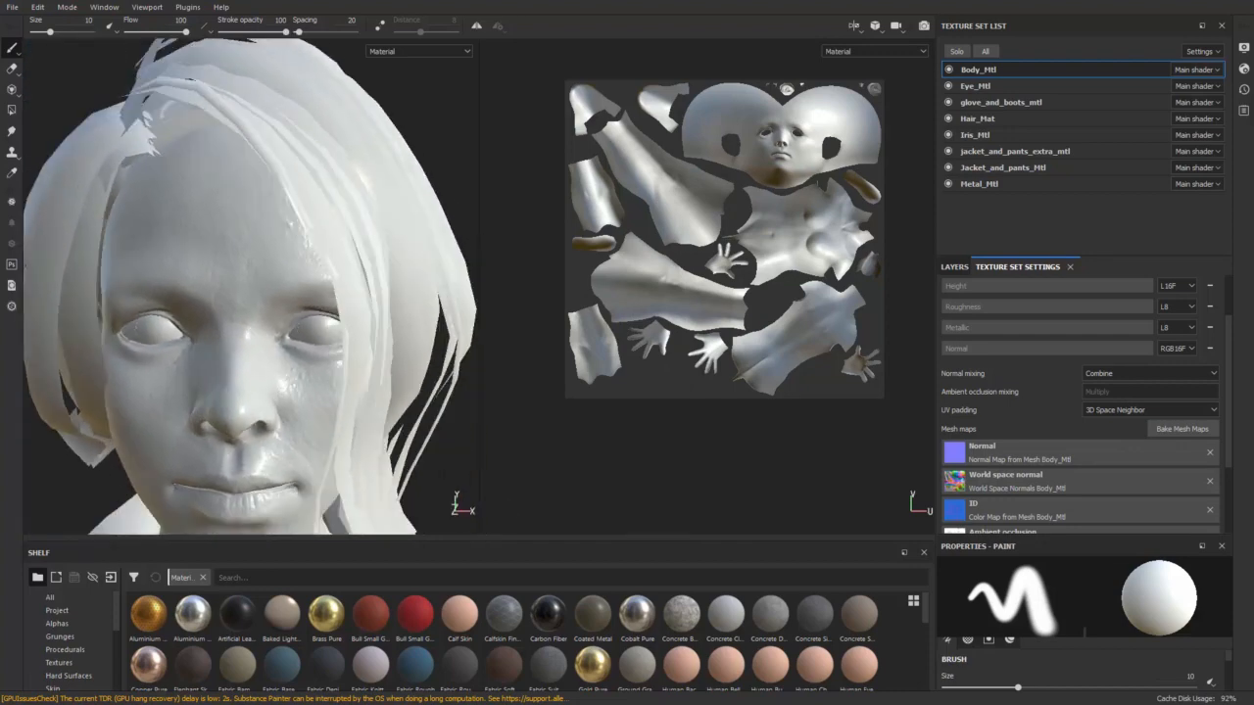
- Isolate the Body_Mtl texture set so only the body mesh is displayed
alt+right_drag(305, 318, 219, 258)
click(957, 53)
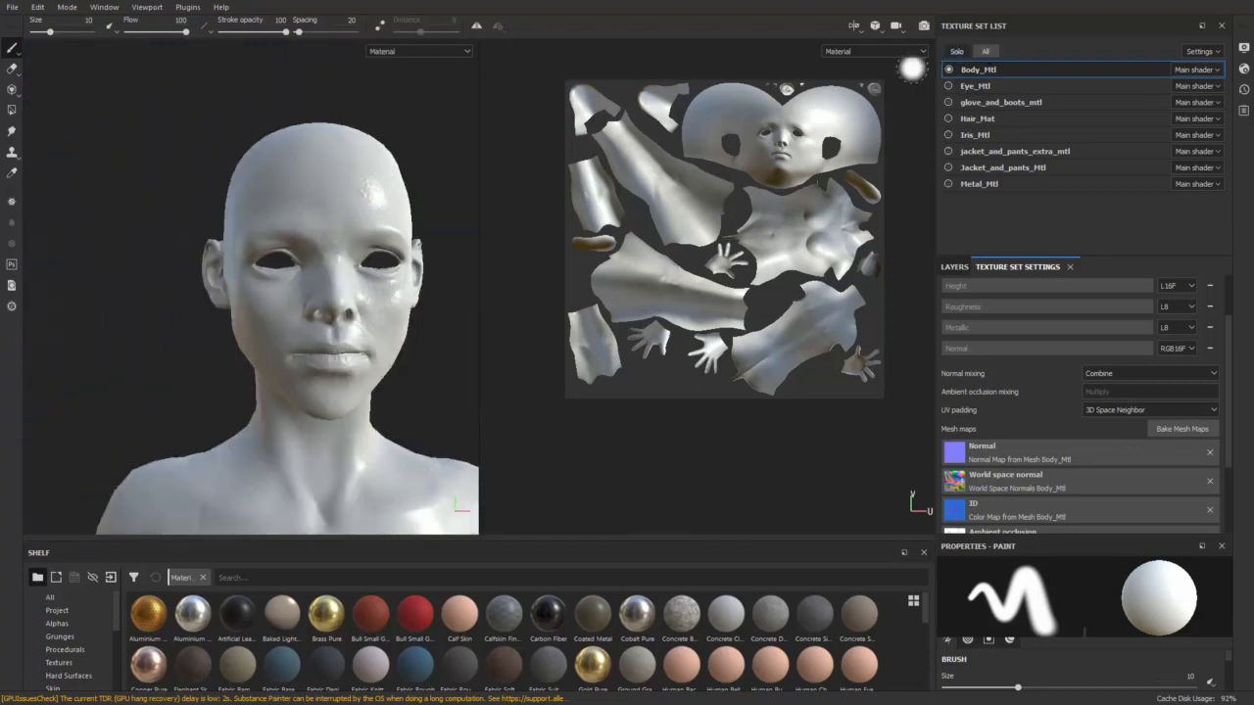
- Examine the baked detail across the isolated body, including the torso, arms and legs
alt+right_drag(303, 423, 117, 303)
alt+middle_drag(385, 482, 382, 342)
alt+right_drag(383, 342, 284, 269)
alt+middle_drag(303, 388, 304, 312)
alt+drag(305, 312, 349, 322)
alt+right_drag(349, 321, 382, 441)
alt+middle_drag(365, 470, 320, 330)
alt+right_drag(320, 330, 386, 434)
mouse_move(386, 434)
alt+mouse_down()
mouse_move(287, 424)
mouse_move(377, 411)
alt+mouse_up()
alt+right_drag(377, 412, 224, 279)
alt+middle_drag(224, 279, 293, 345)
alt+right_drag(293, 344, 298, 298)
alt+middle_drag(298, 298, 308, 363)
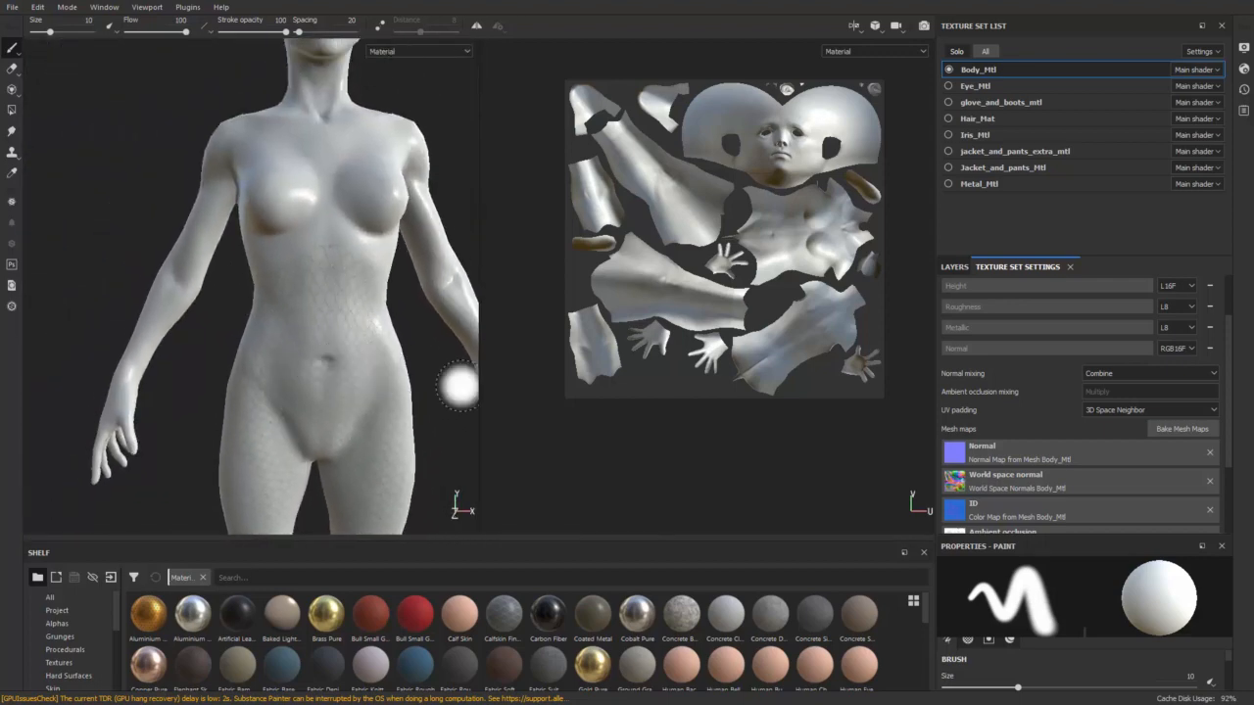
- Set the Body_Mtl texture set size to 4096
click(953, 267)
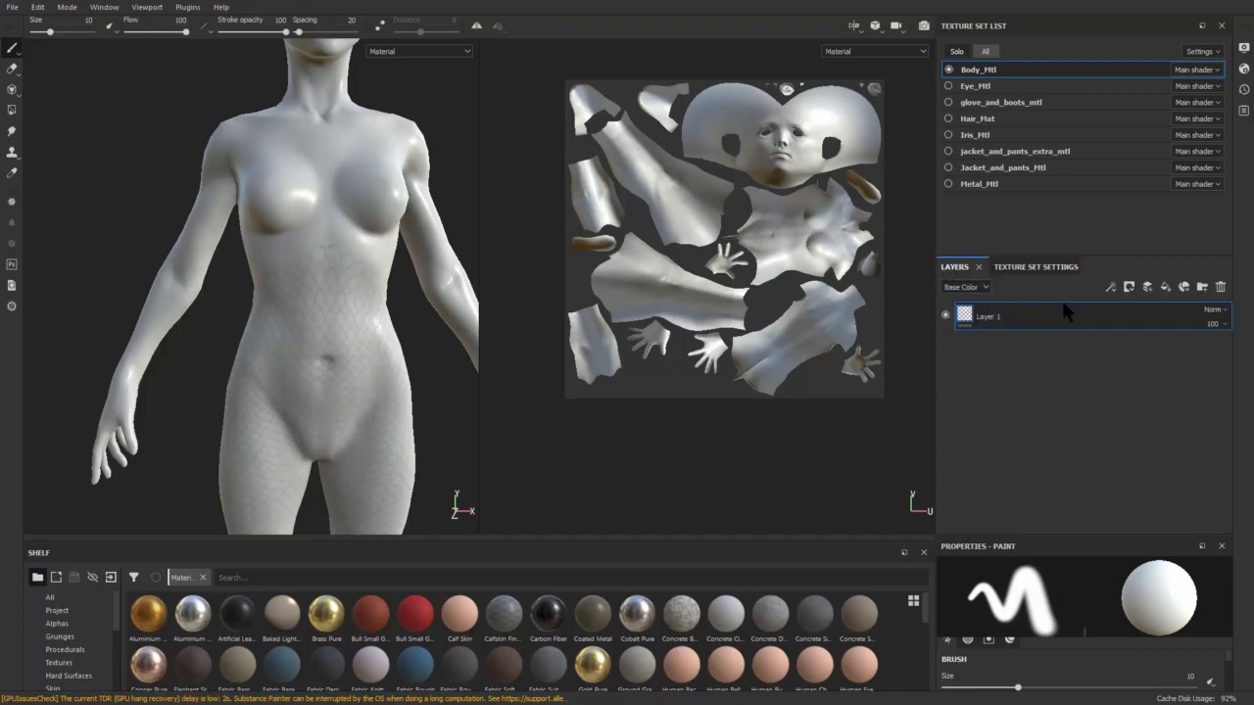
click(1032, 267)
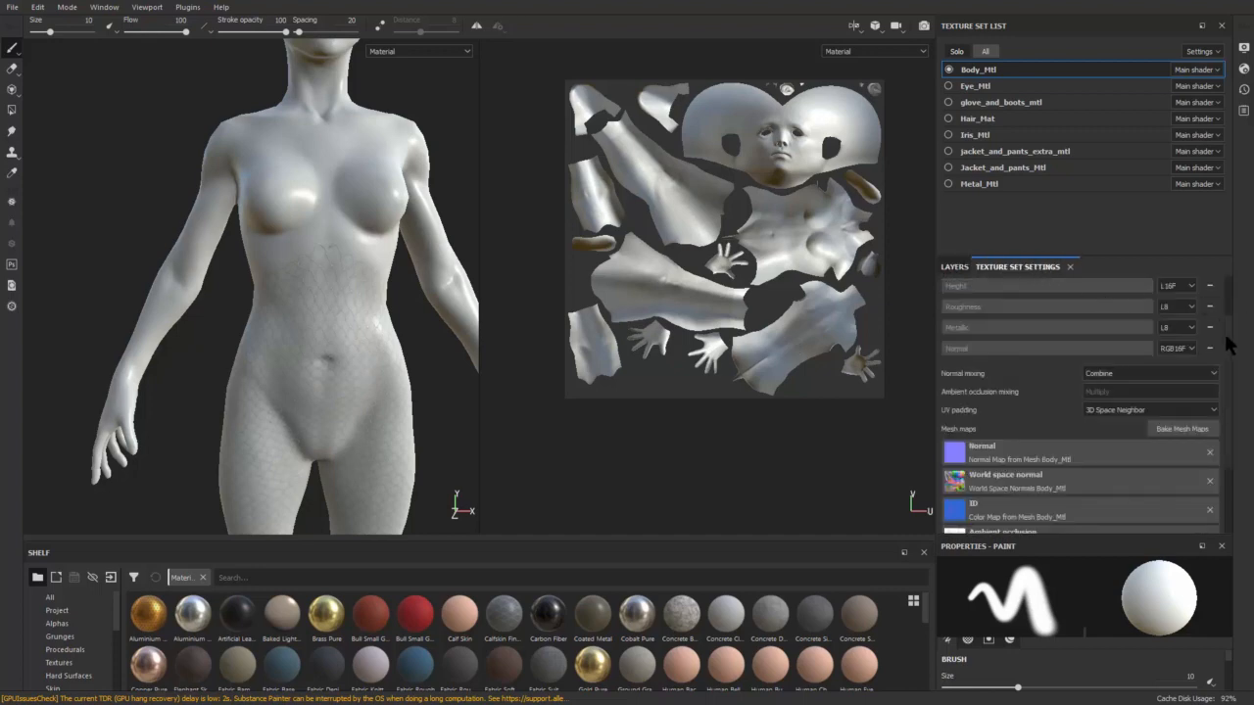
scroll(1229, 343, up, 2)
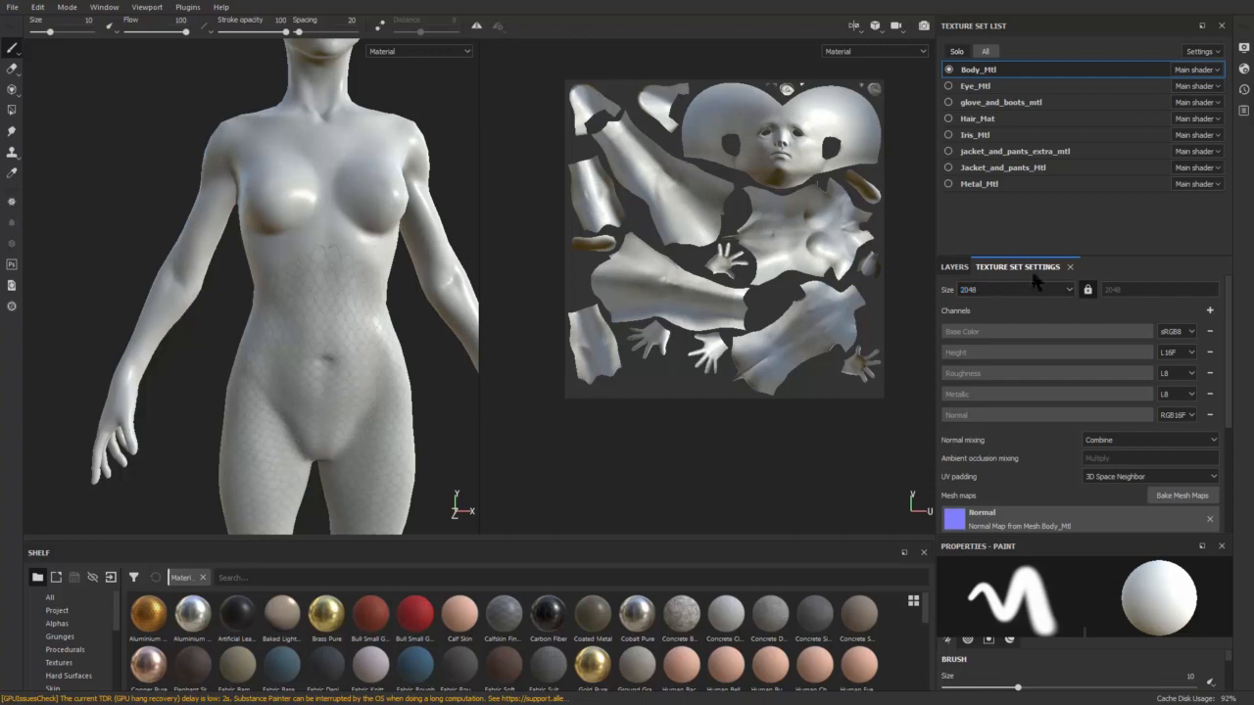
click(1070, 287)
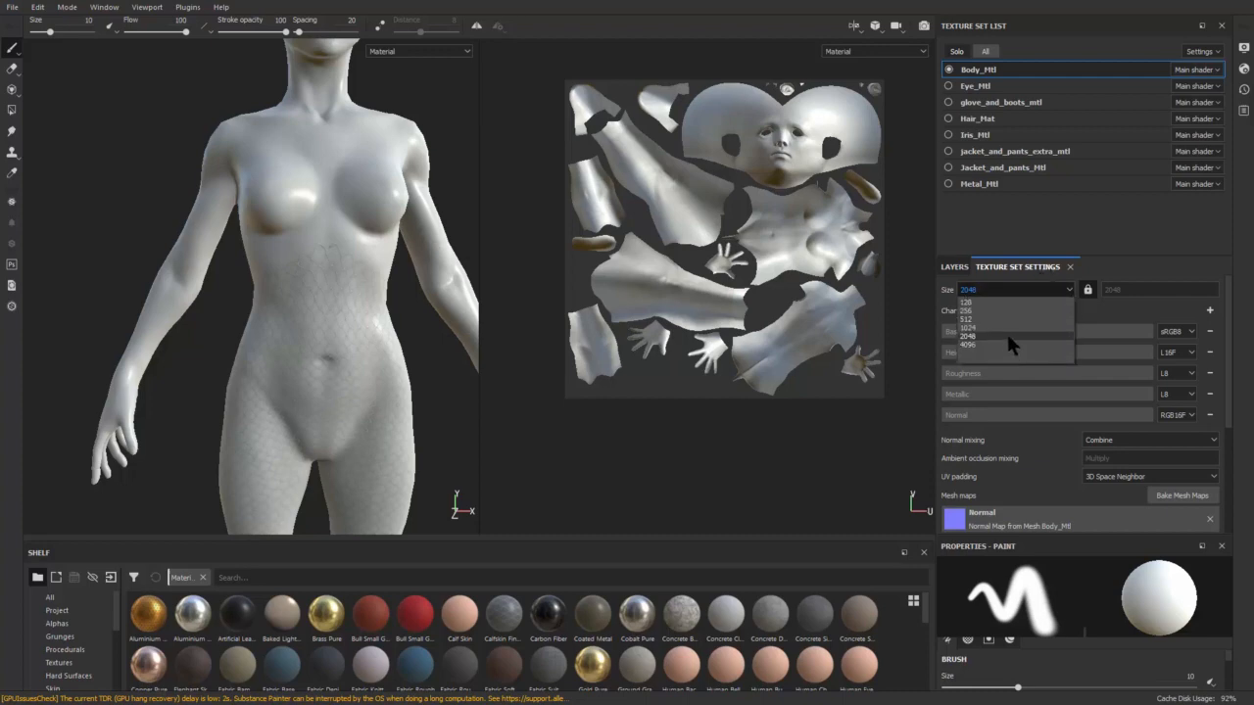
click(1009, 343)
- Examine the baked fishnet pattern on the torso and thighs at the 4096 texture size
mouse_move(336, 450)
middle_down()
mouse_move(323, 376)
mouse_move(321, 470)
middle_up()
scroll(313, 280, up, 3)
alt+middle_drag(313, 280, 328, 480)
scroll(328, 470, up, 4)
alt+middle_drag(313, 412, 264, 290)
alt+drag(269, 313, 242, 350)
alt+middle_drag(242, 349, 112, 261)
alt+drag(112, 261, 218, 290)
alt+right_drag(294, 316, 112, 288)
alt+middle_drag(262, 519, 255, 291)
alt+middle_drag(294, 441, 245, 284)
alt+right_drag(446, 382, 426, 403)
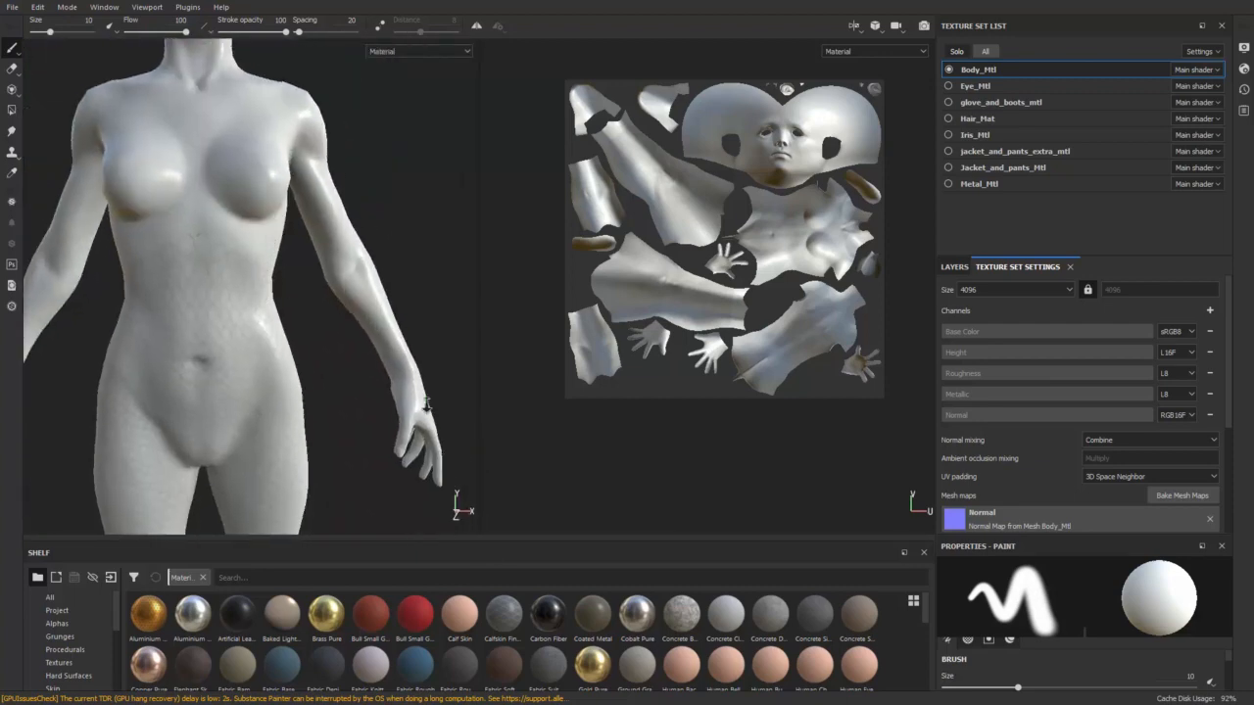
alt+middle_drag(426, 403, 417, 296)
alt+right_drag(392, 391, 526, 535)
alt+drag(314, 343, 157, 338)
alt+right_drag(294, 362, 226, 266)
alt+drag(254, 339, 347, 351)
alt+right_drag(347, 350, 378, 377)
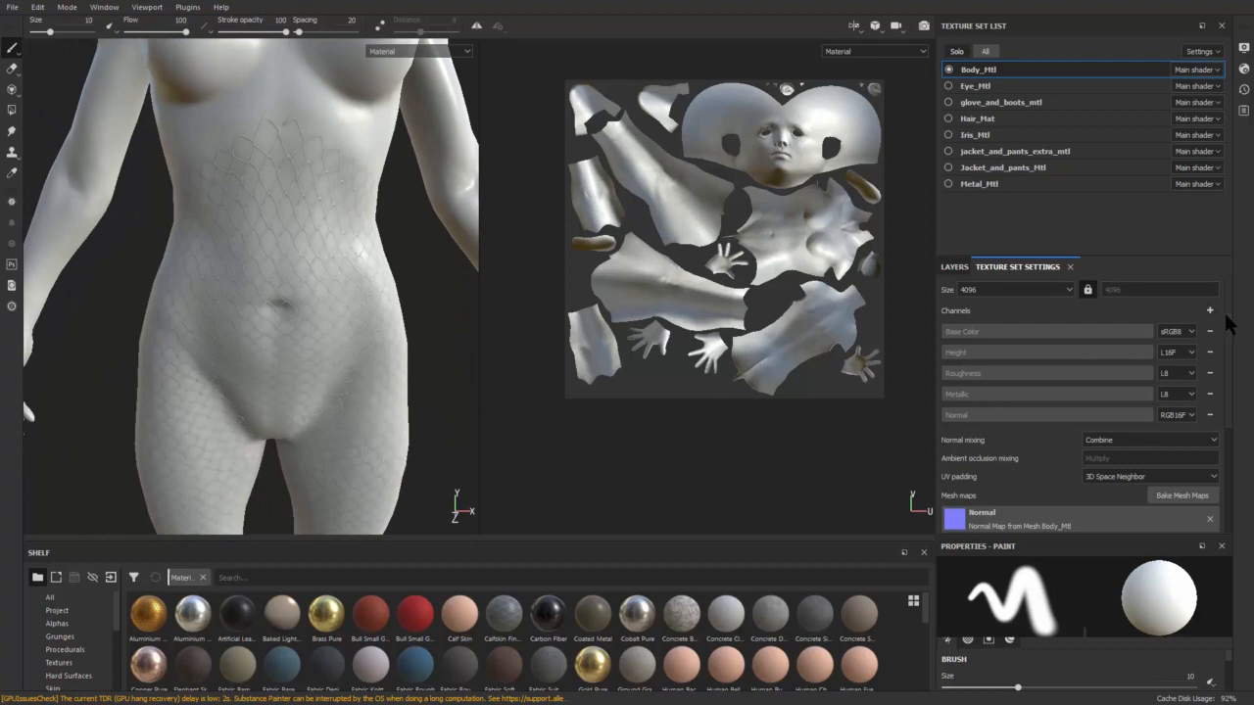
- Check the ID map's color source in the Body_Mtl baking settings
scroll(1225, 328, down, 5)
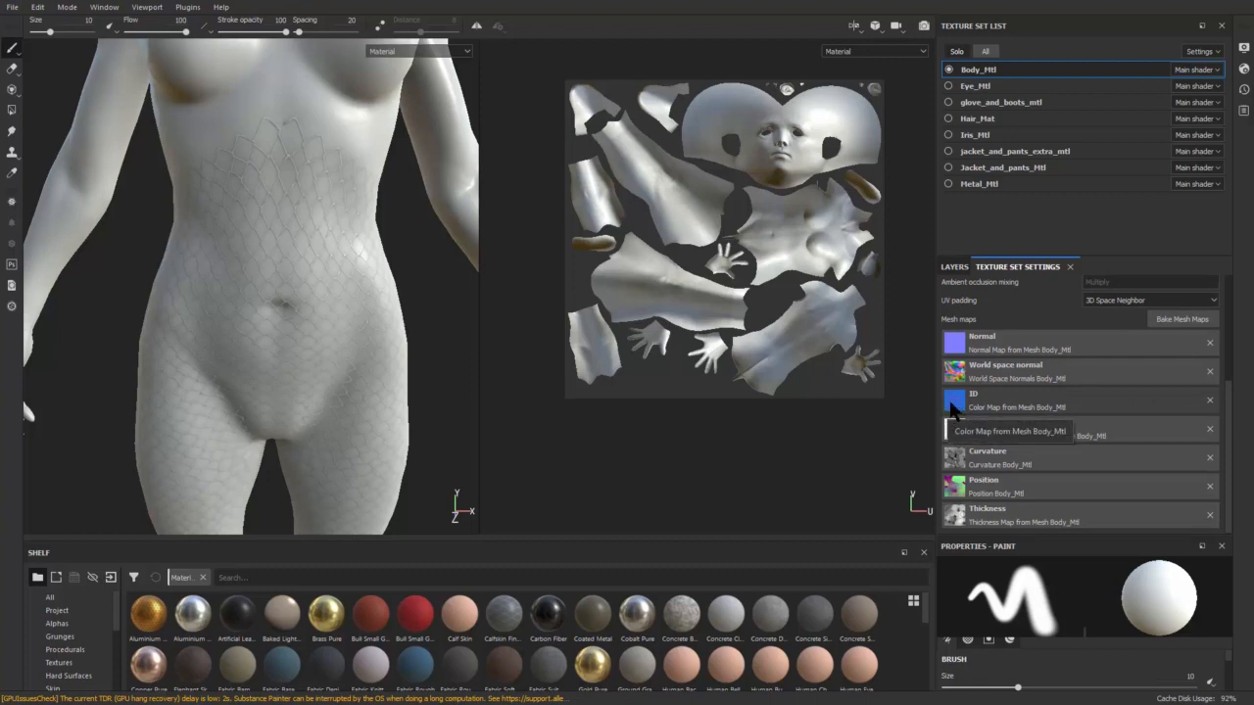
click(1181, 321)
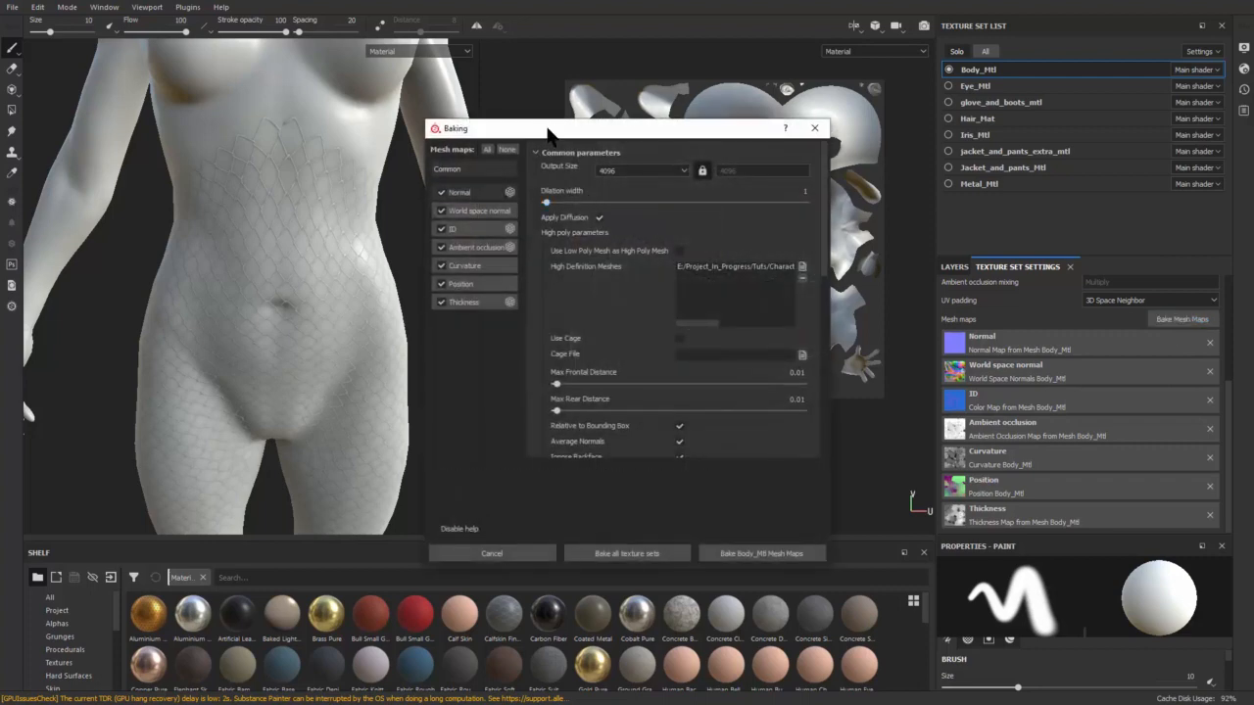
click(482, 216)
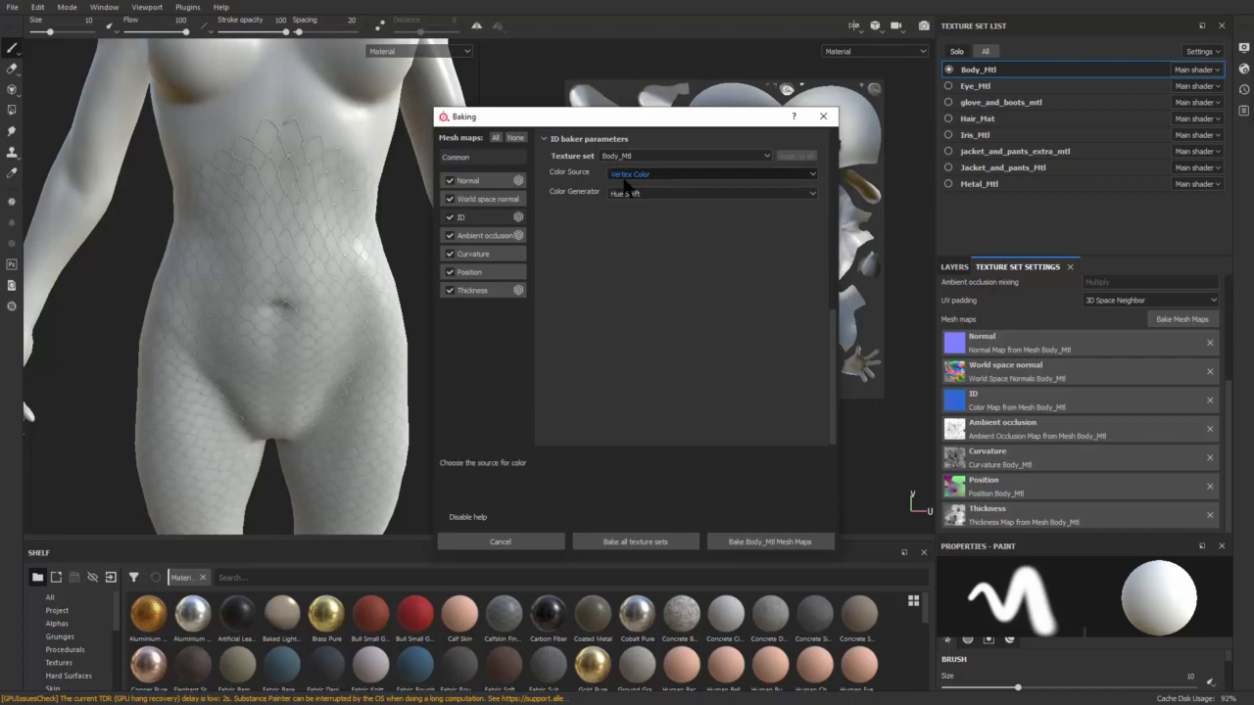
click(823, 116)
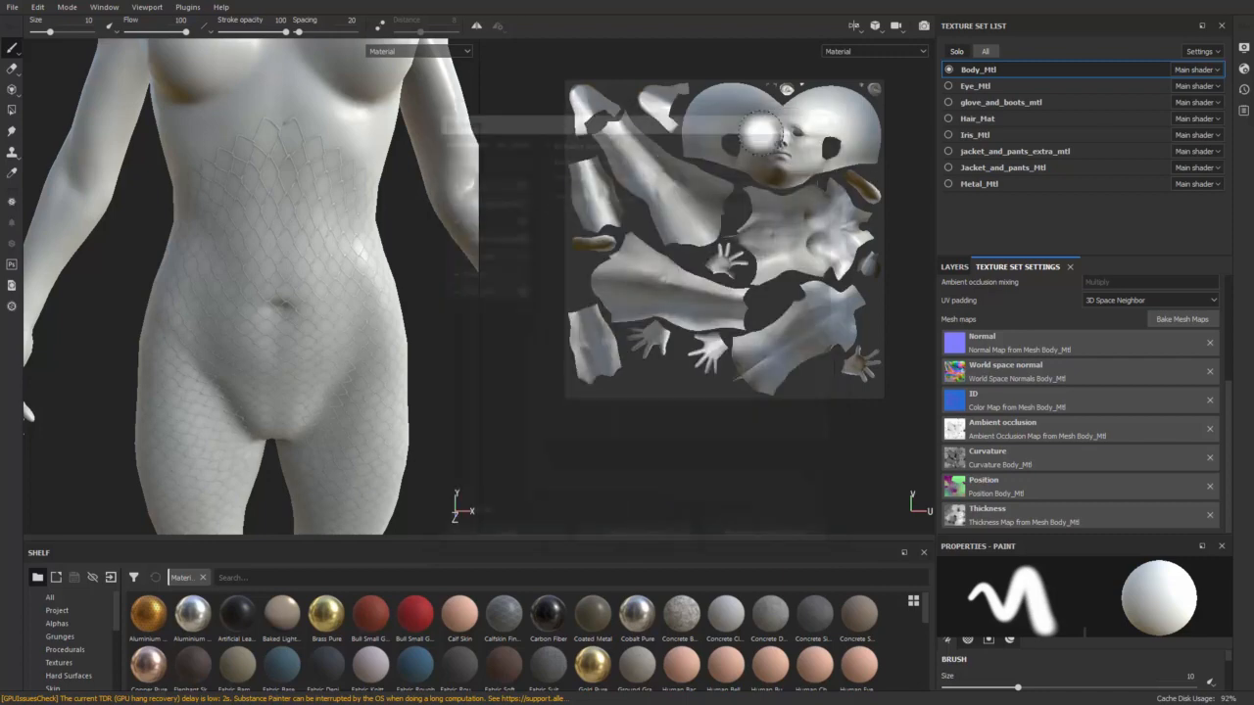
- Add a fill layer above Layer 1 and set its base color to a near-black tone
alt+drag(369, 251, 383, 256)
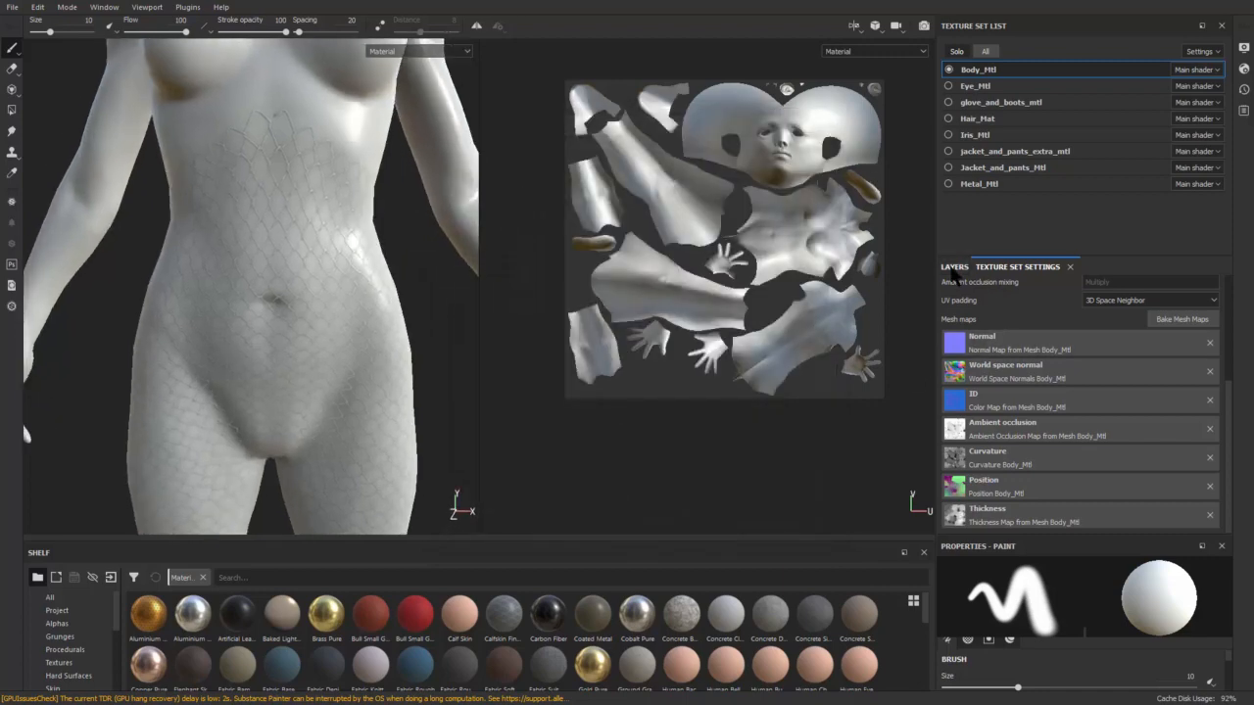
click(953, 267)
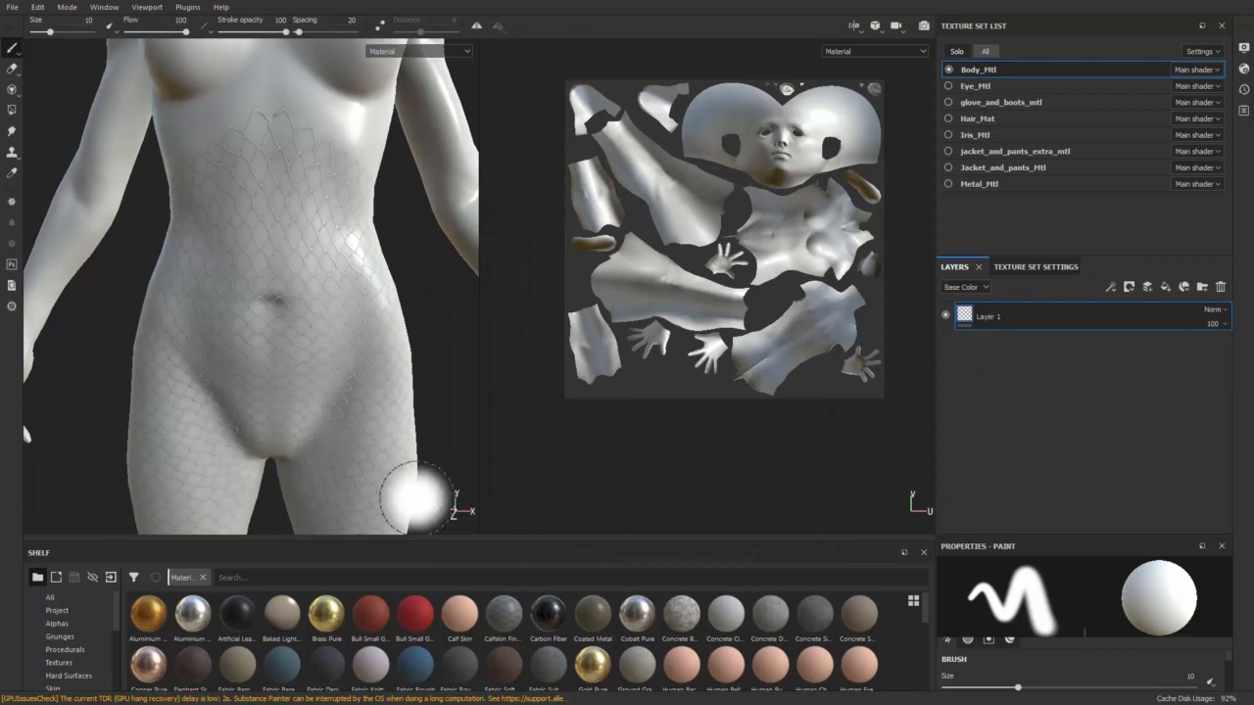
alt+middle_drag(383, 314, 367, 429)
alt+drag(380, 381, 364, 358)
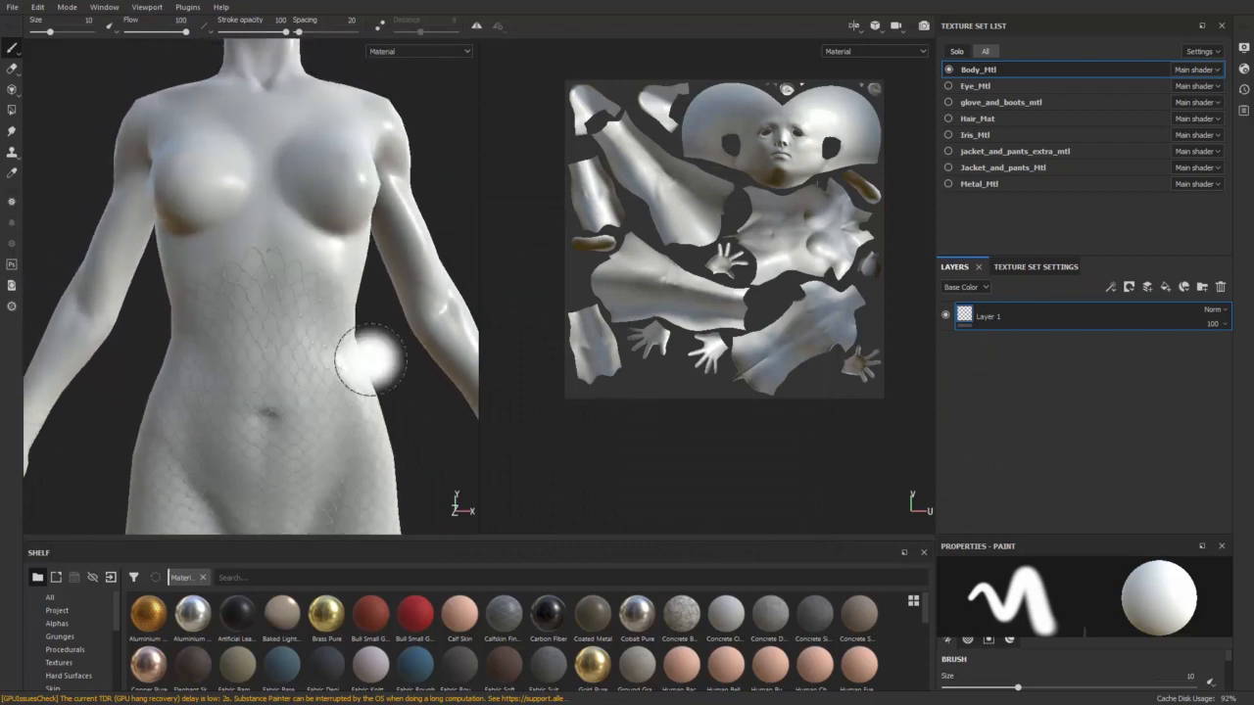
click(1166, 286)
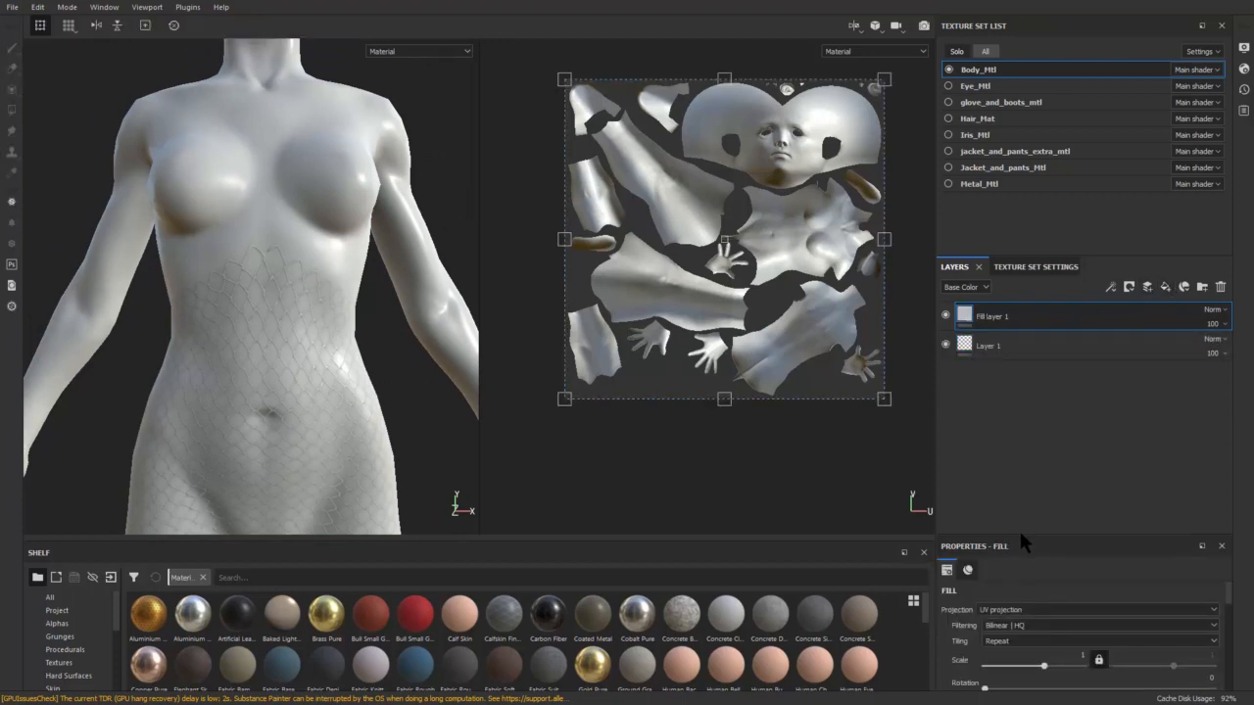
drag(1020, 536, 1004, 391)
scroll(1028, 578, down, 3)
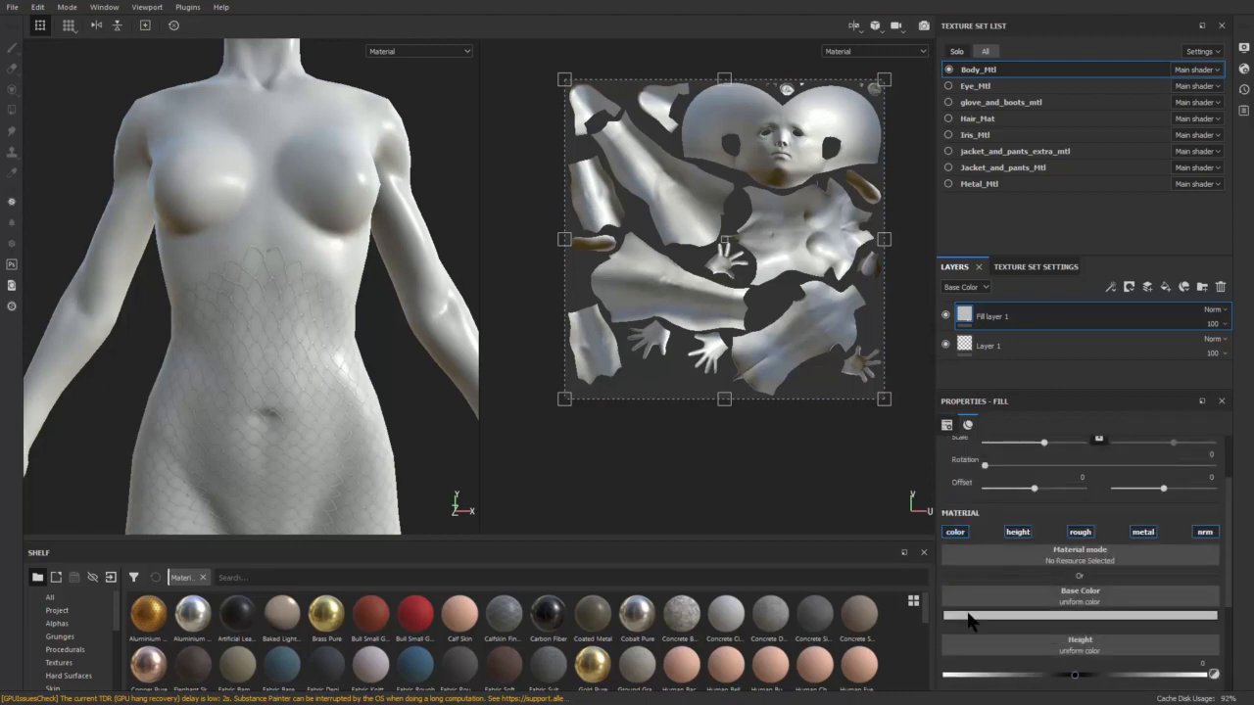
click(970, 615)
click(991, 704)
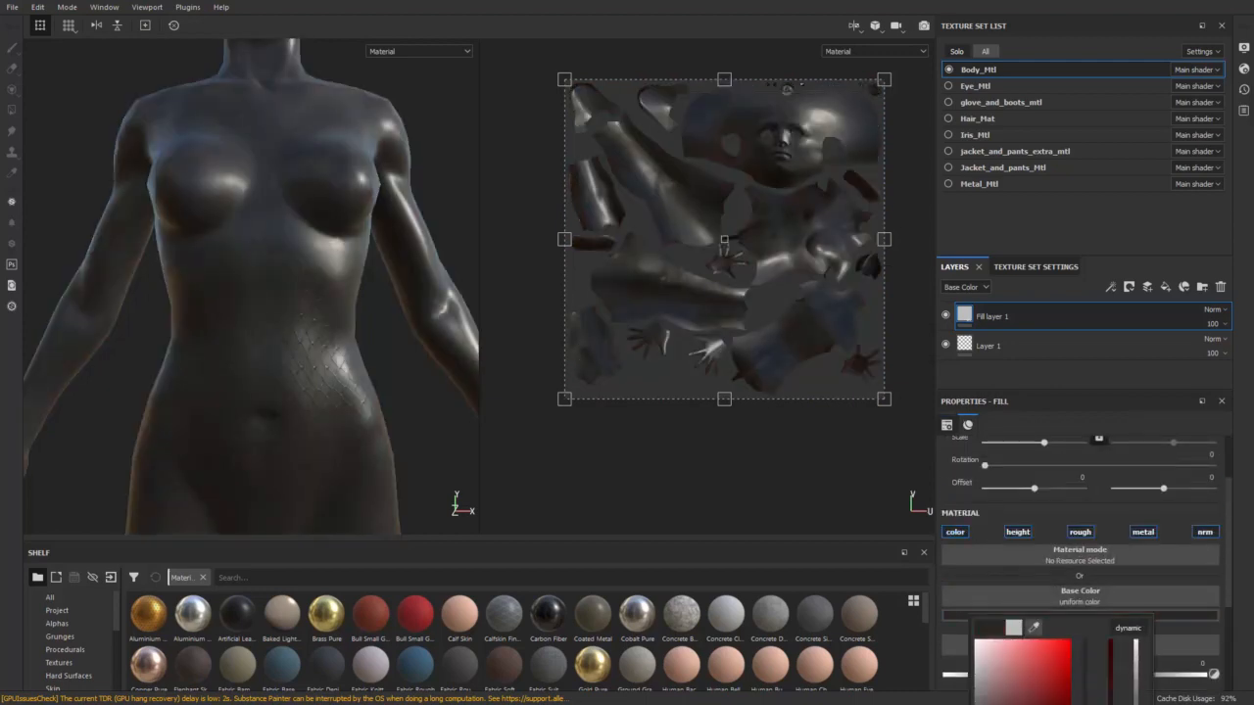
- Add a black mask to the dark fill layer with a color selection picking the fishnet's pink ID color (R 236, G 18, B 148)
right_click(984, 314)
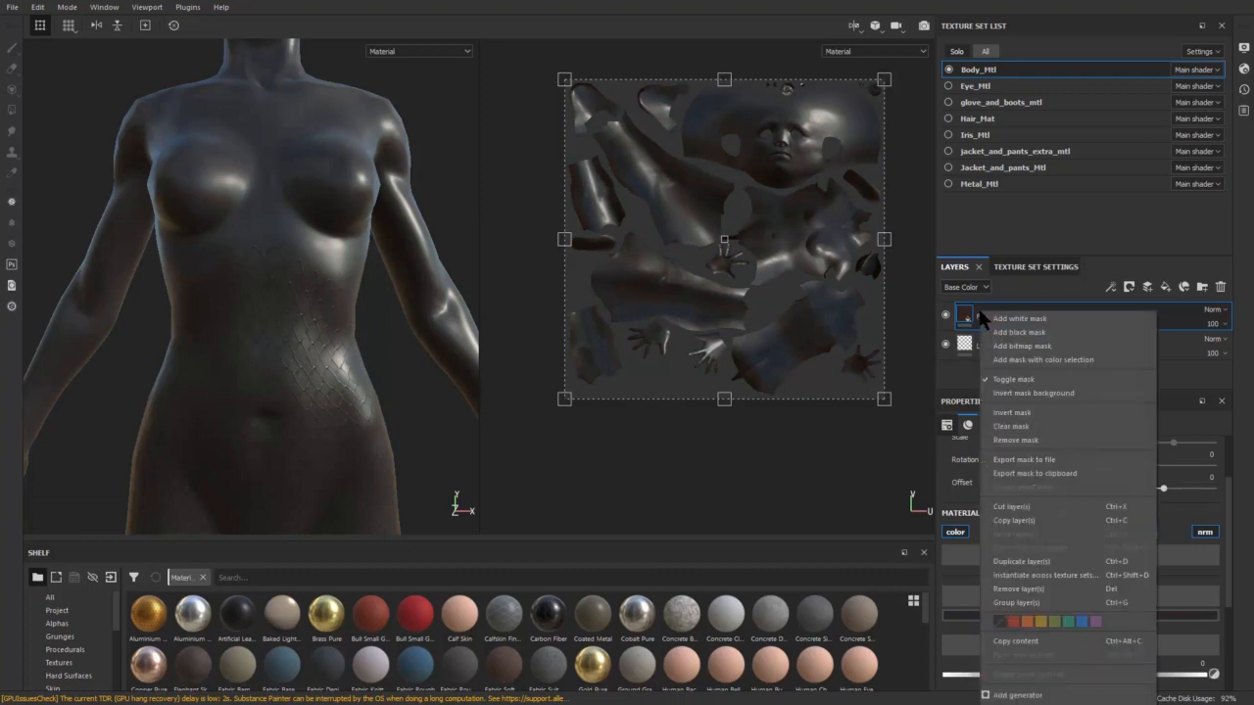
click(1040, 333)
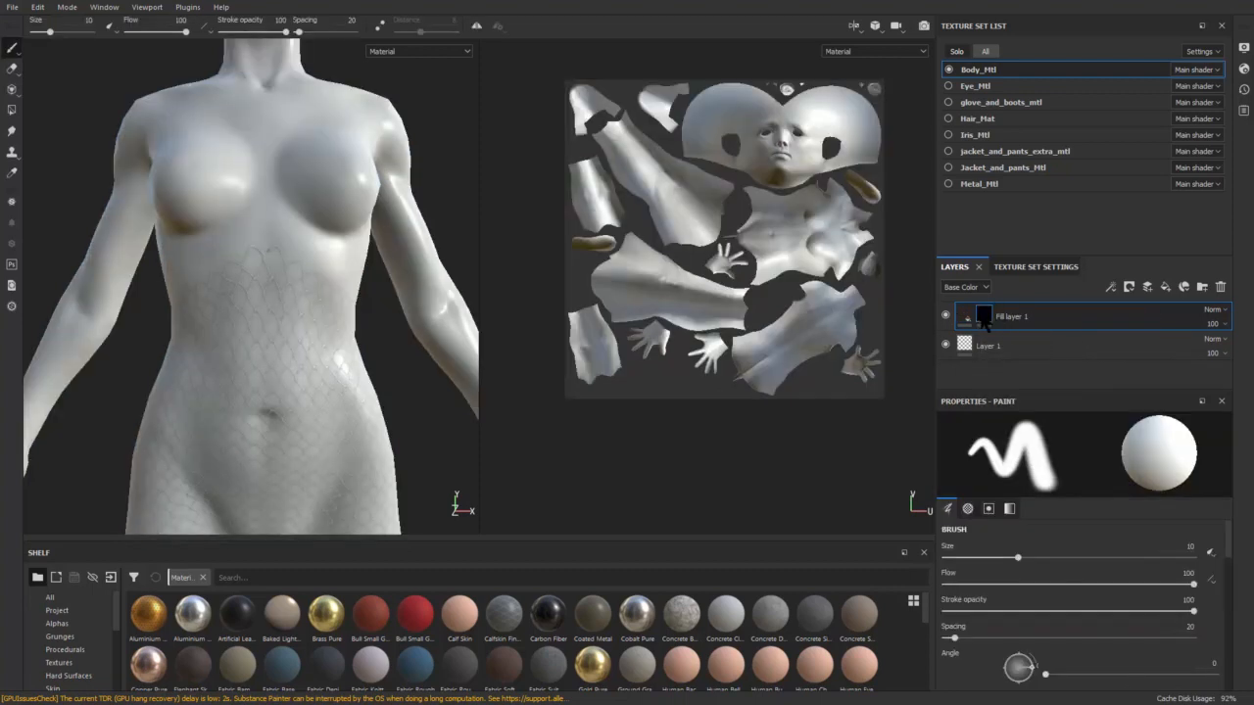
right_click(987, 320)
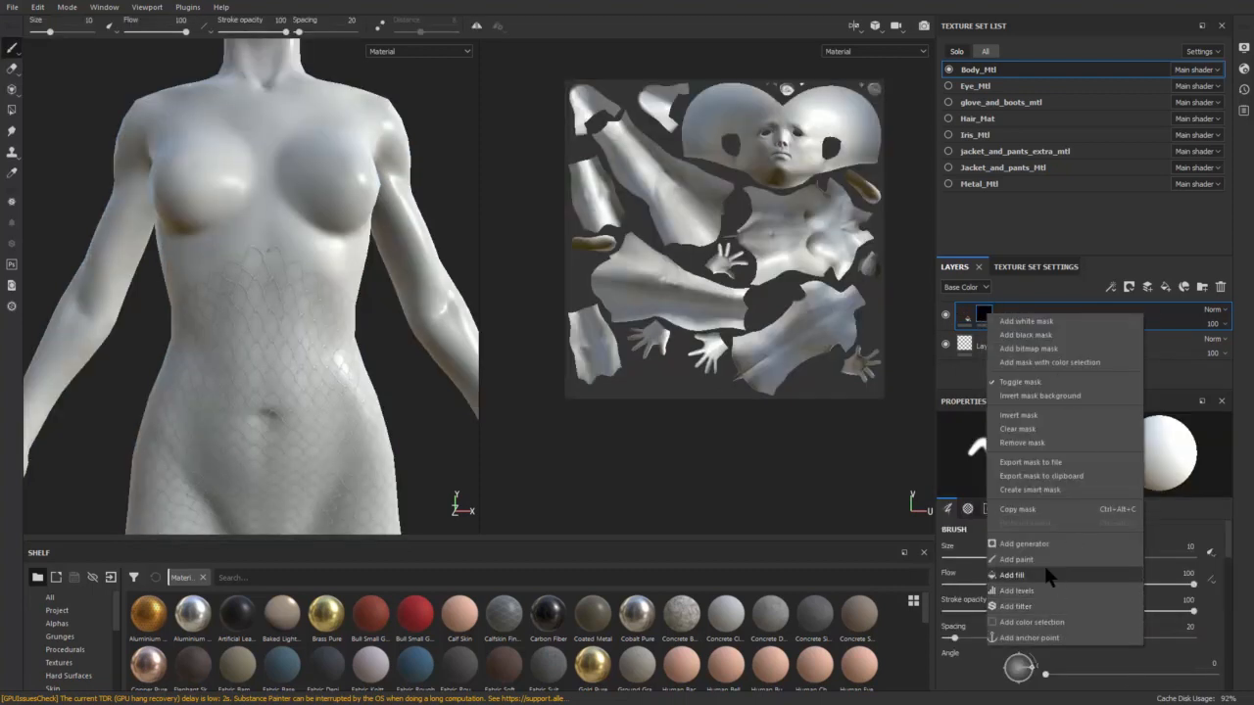
click(1032, 623)
click(1197, 554)
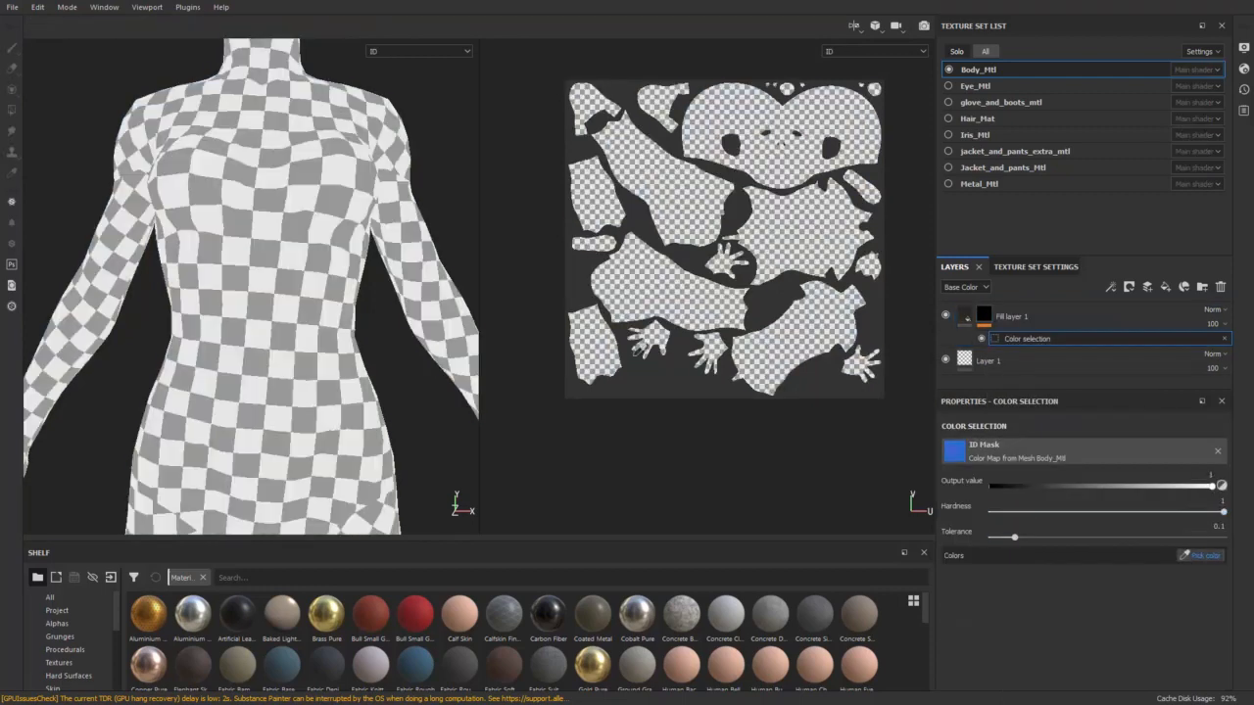
scroll(303, 257, up, 10)
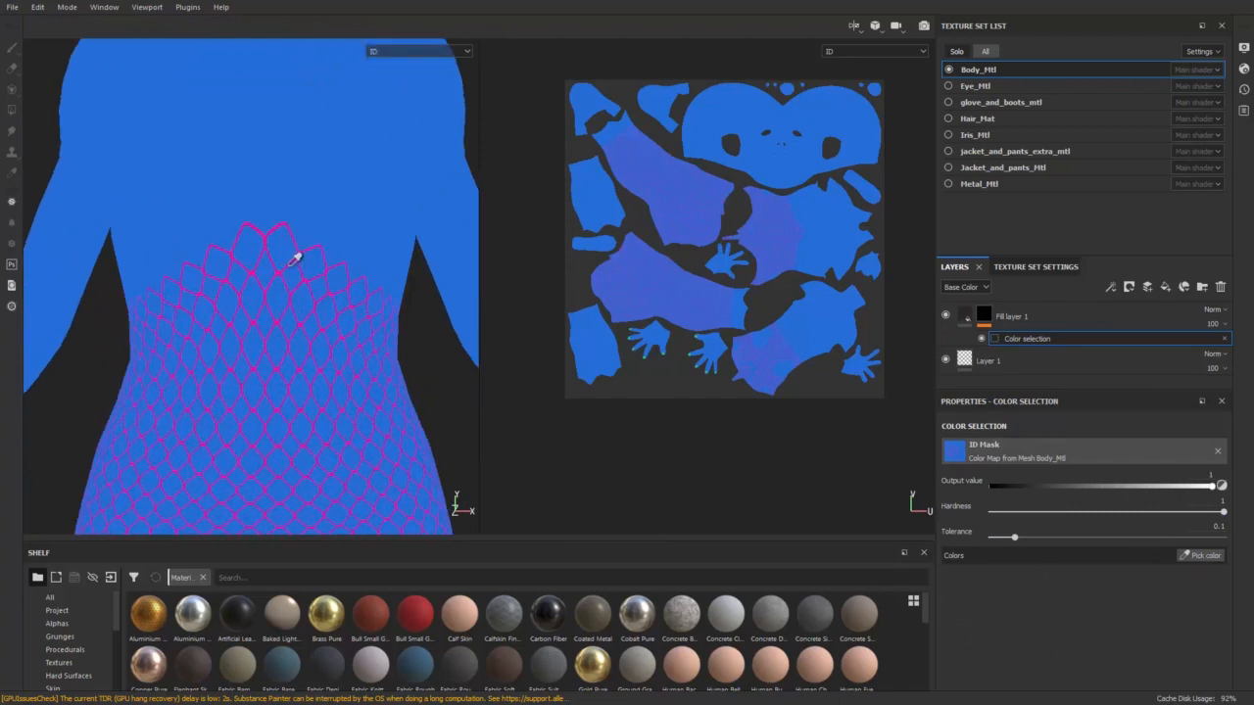
click(276, 177)
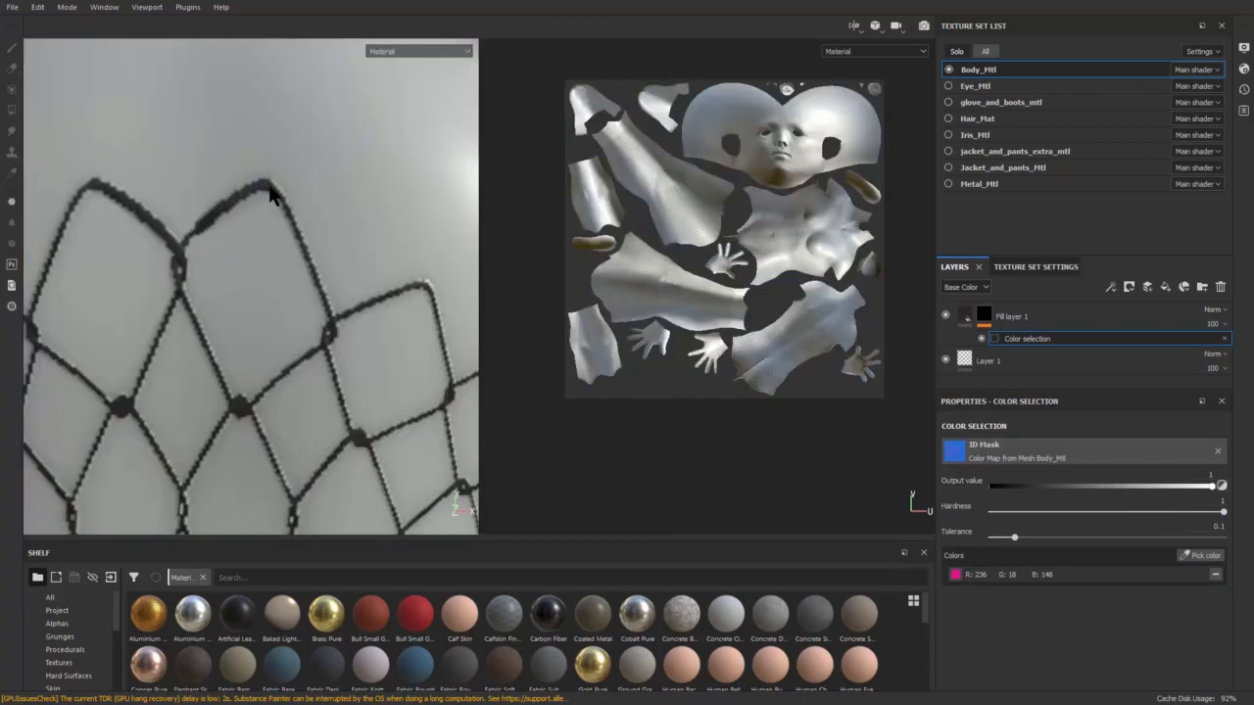
- Examine the dark fishnet on the full body from several angles
scroll(337, 305, down, 10)
scroll(284, 387, down, 8)
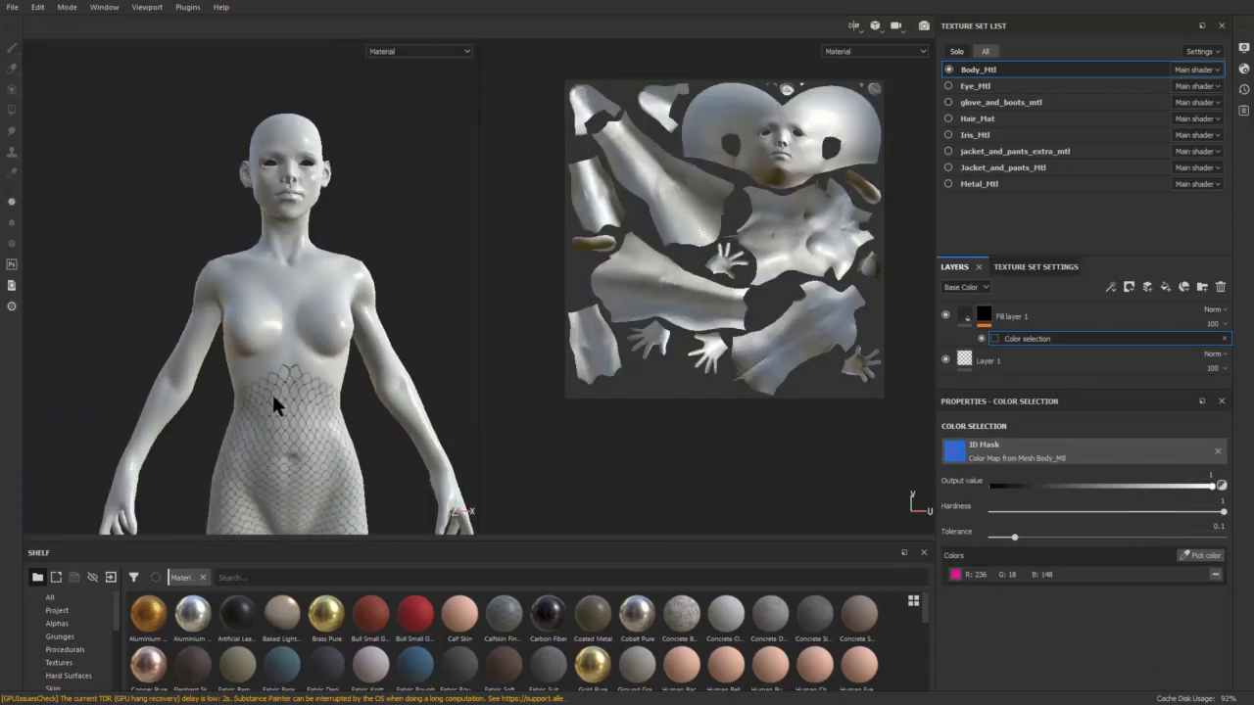
alt+drag(272, 393, 196, 422)
scroll(357, 448, up, 4)
alt+drag(173, 308, 313, 328)
alt+drag(352, 267, 279, 313)
alt+right_drag(279, 313, 31, 338)
alt+middle_drag(309, 364, 316, 331)
alt+drag(316, 331, 389, 361)
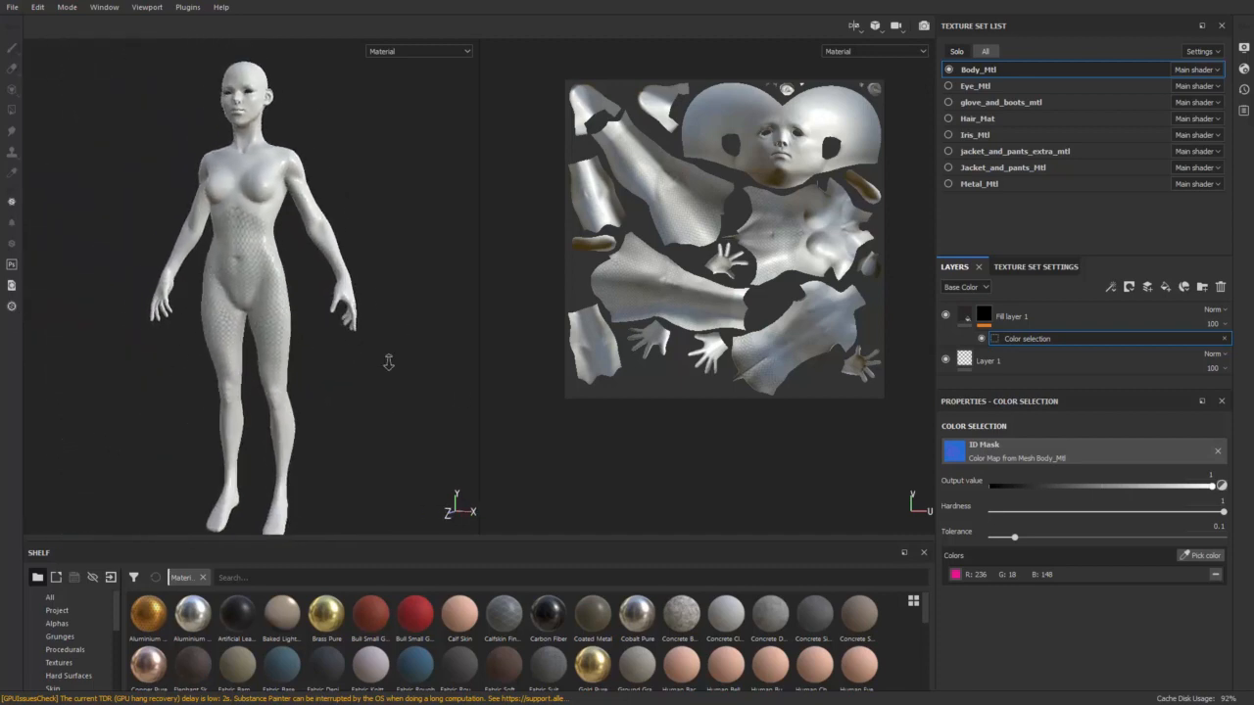
- Examine the upper body, shoulders and head up close
alt+right_drag(388, 362, 403, 357)
alt+middle_drag(354, 358, 361, 439)
alt+right_drag(362, 439, 382, 403)
alt+drag(382, 404, 340, 380)
alt+right_drag(284, 343, 320, 325)
alt+middle_drag(319, 325, 313, 502)
alt+right_drag(257, 436, 279, 415)
alt+middle_drag(279, 415, 274, 485)
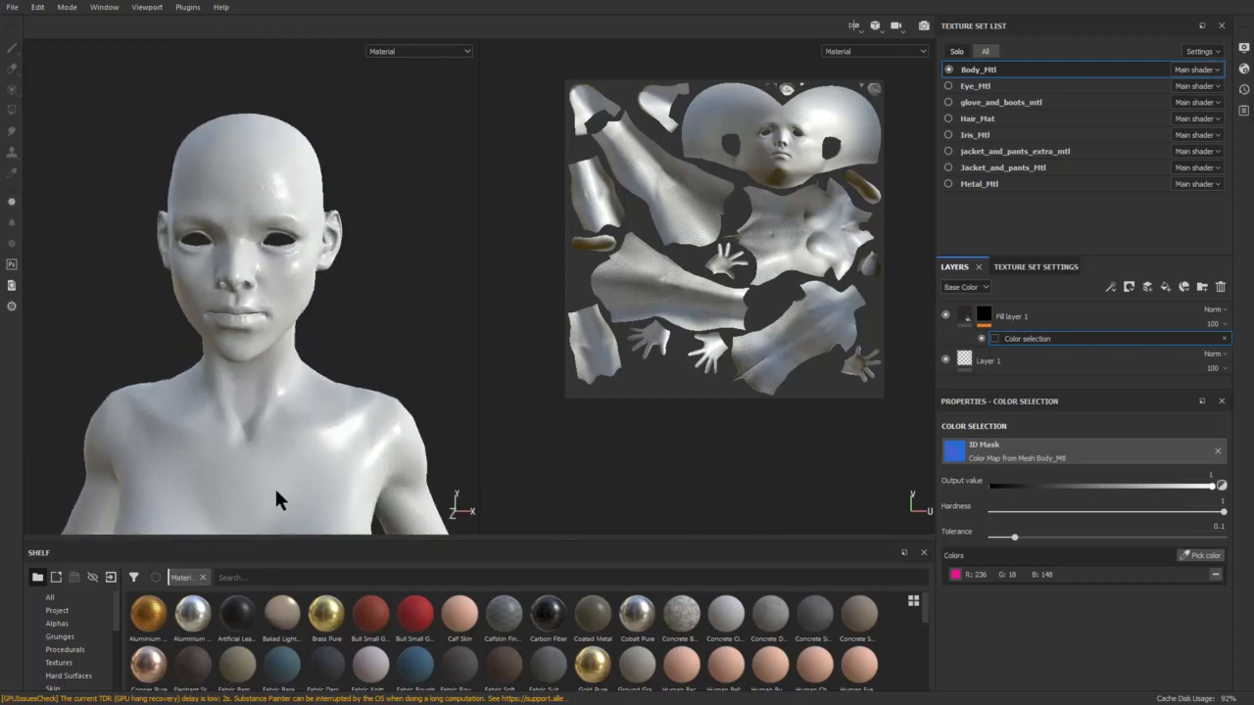
alt+drag(219, 417, 394, 270)
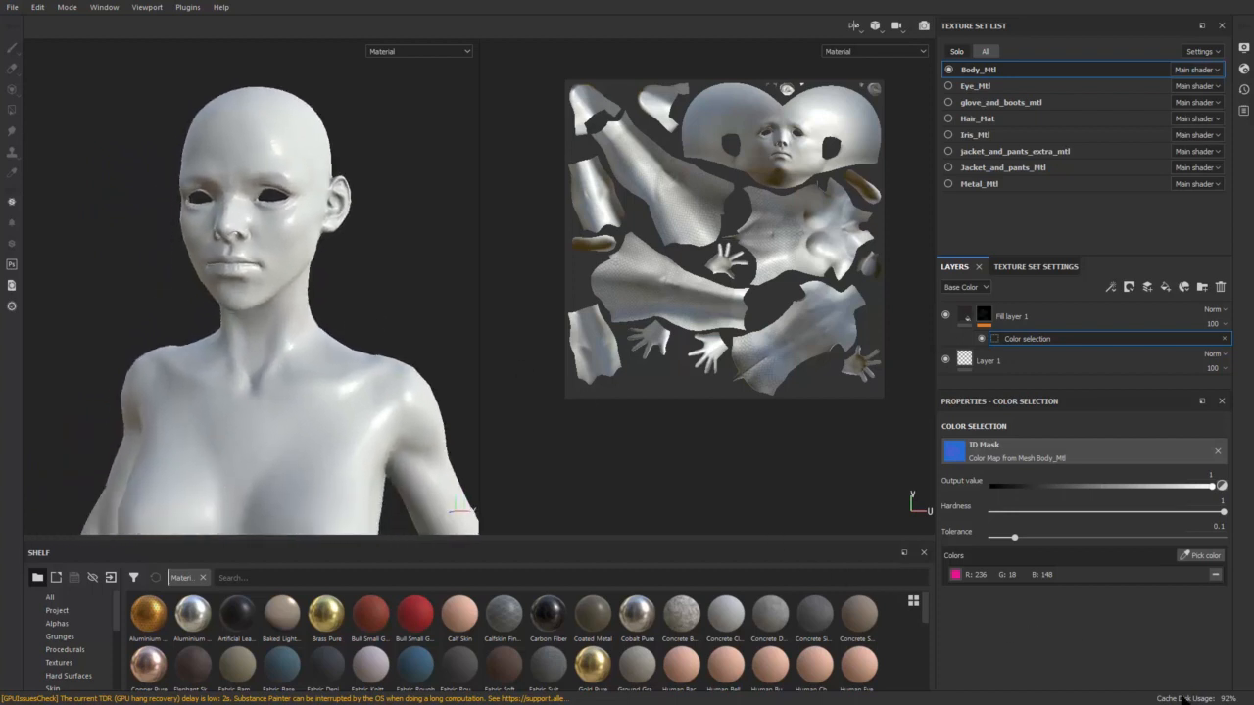